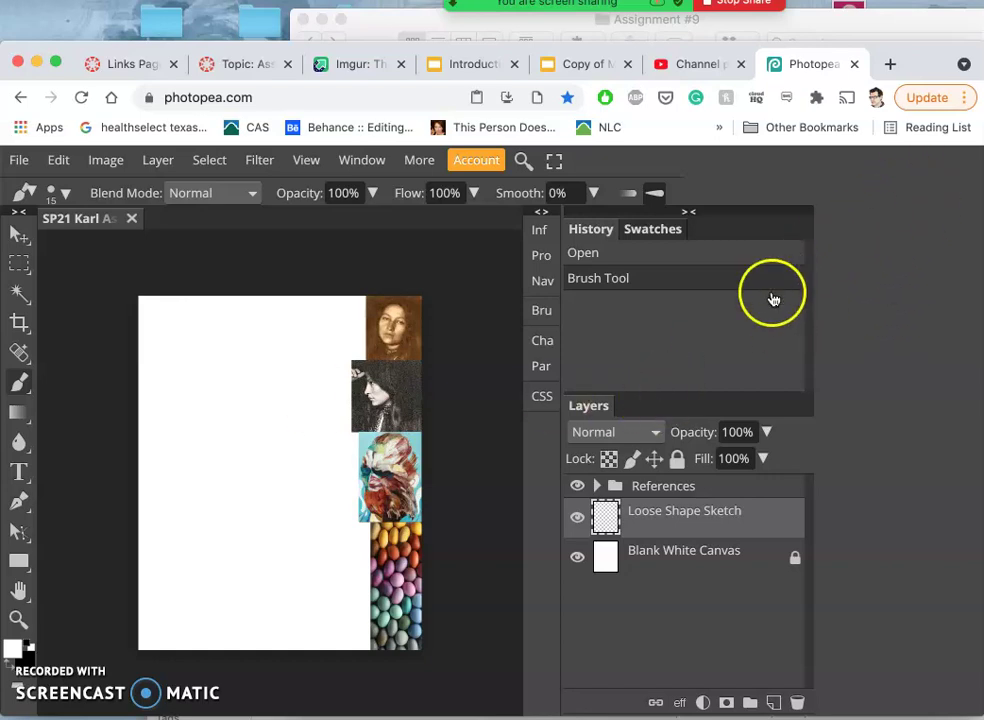
Set the round Brush Tool to 20 px size and 30% hardness, painting in black
{"action": "key", "text": "super+plus"}
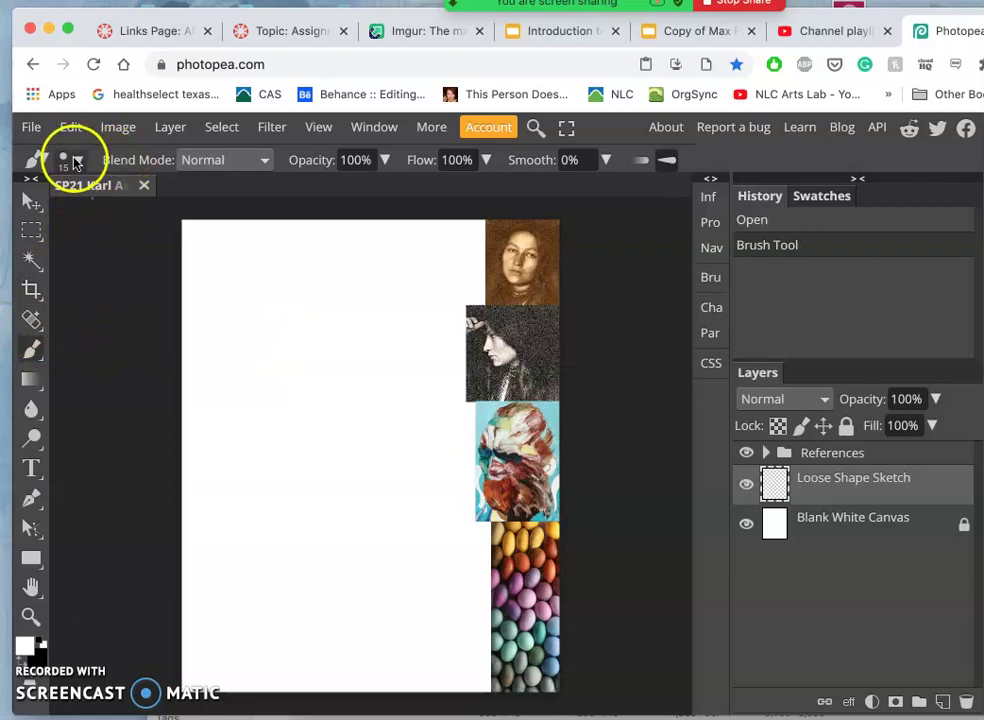
{"action": "right_click", "coordinate": [35, 352]}
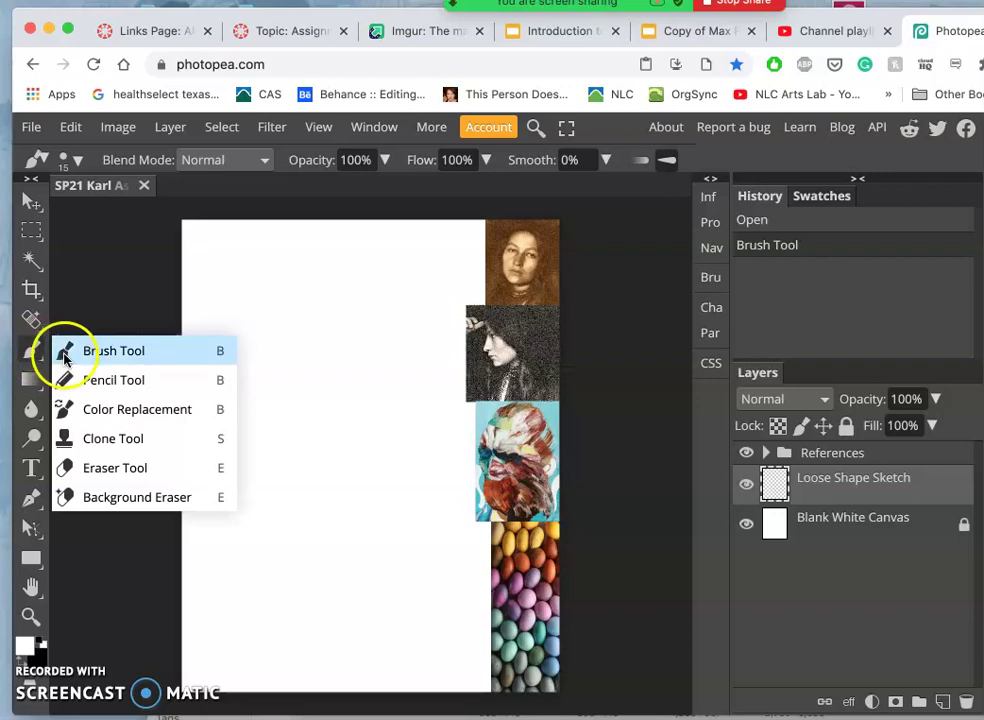
{"action": "left_click", "coordinate": [63, 355]}
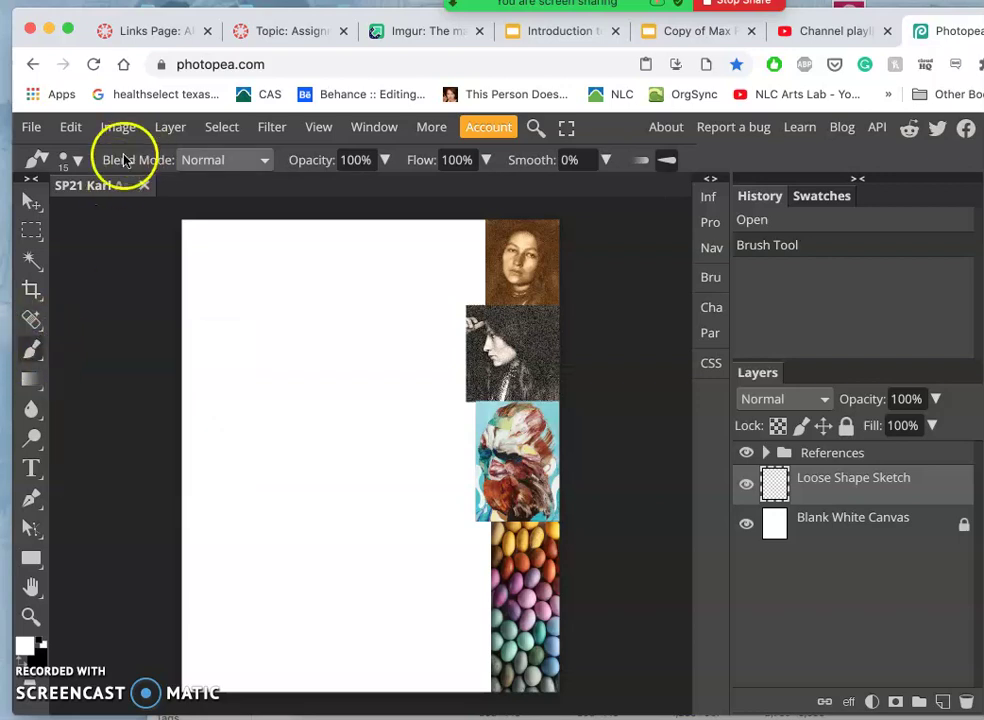
{"action": "left_click", "coordinate": [80, 160]}
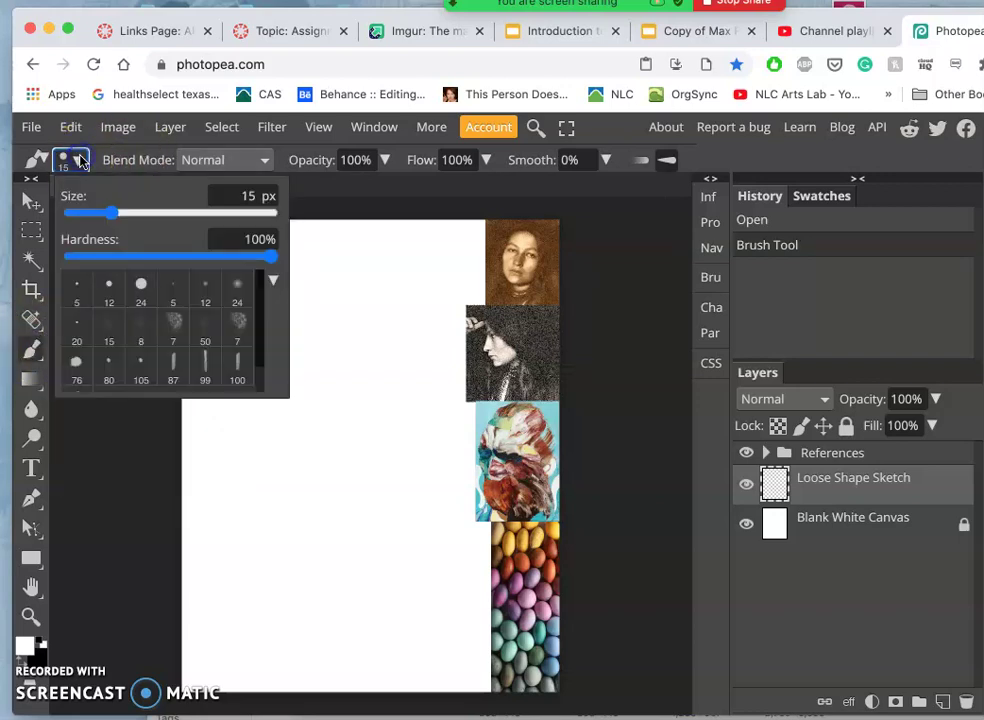
{"action": "left_click", "coordinate": [134, 293]}
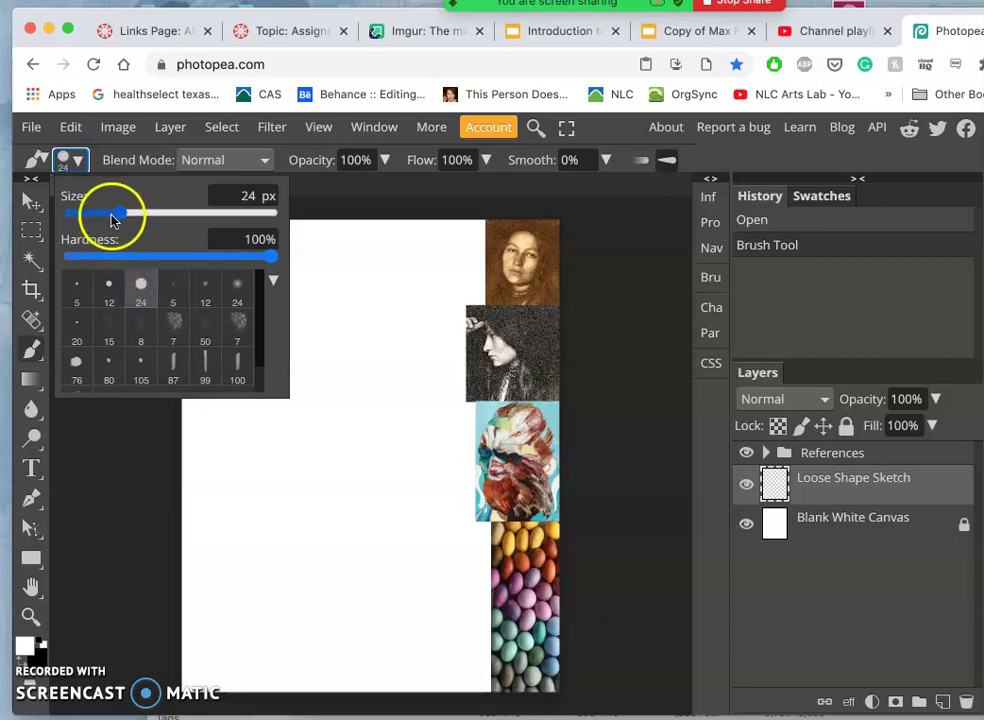
{"action": "mouse_move", "coordinate": [114, 213]}
{"action": "left_mouse_down"}
{"action": "mouse_move", "coordinate": [160, 215]}
{"action": "mouse_move", "coordinate": [128, 218]}
{"action": "left_mouse_up"}
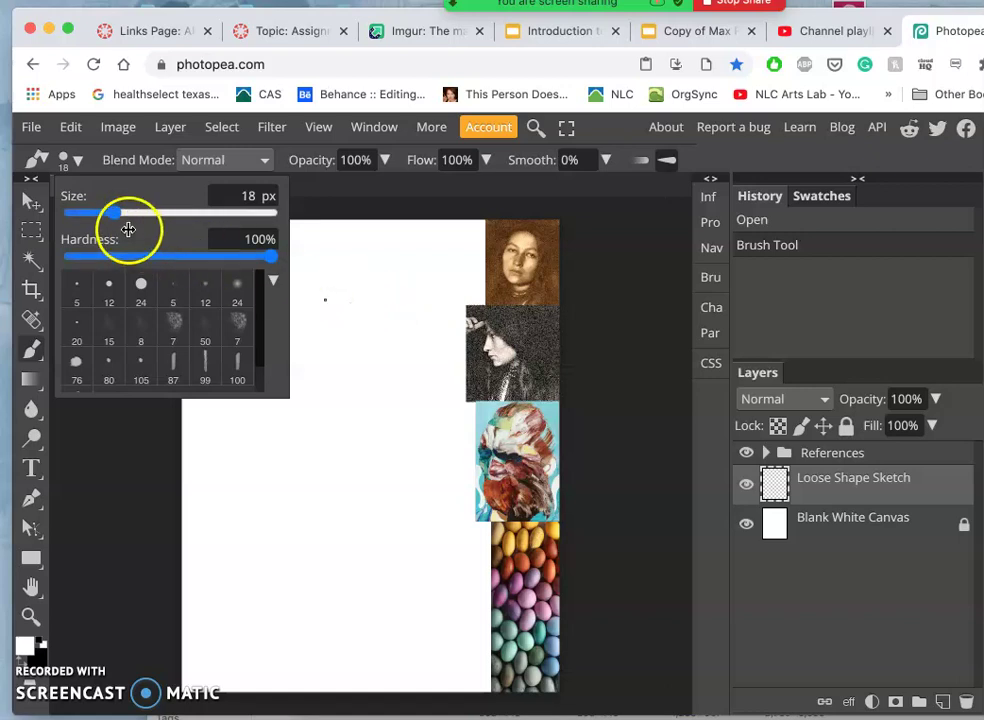
{"action": "left_click_drag", "start_coordinate": [119, 214], "coordinate": [116, 221]}
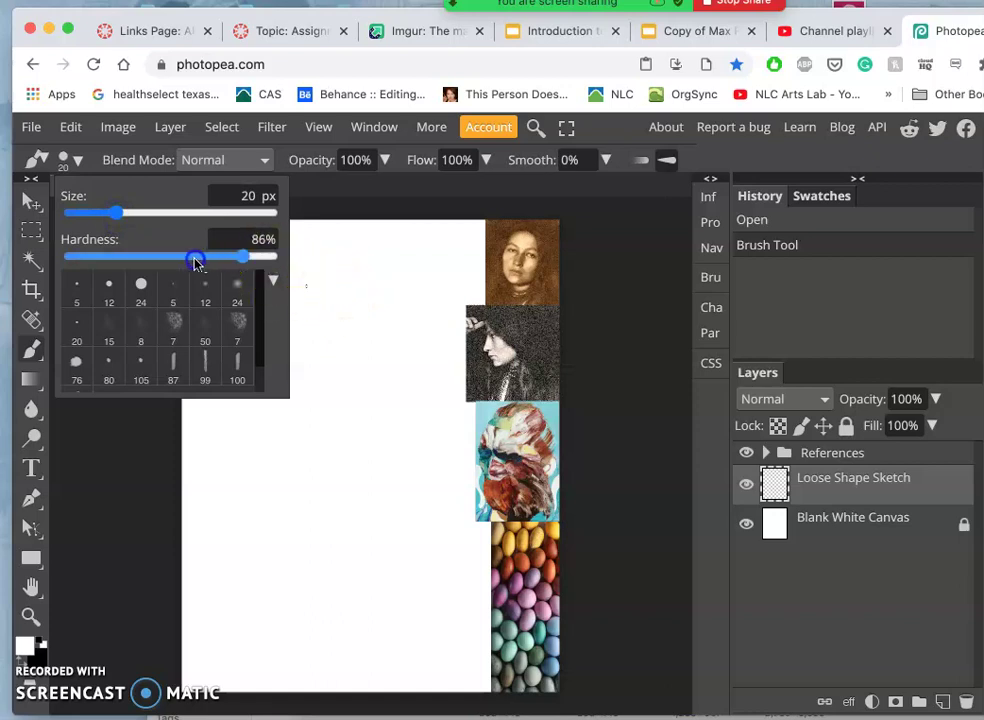
{"action": "left_click_drag", "start_coordinate": [144, 261], "coordinate": [129, 257]}
{"action": "left_click", "coordinate": [87, 607]}
{"action": "left_click", "coordinate": [41, 640]}
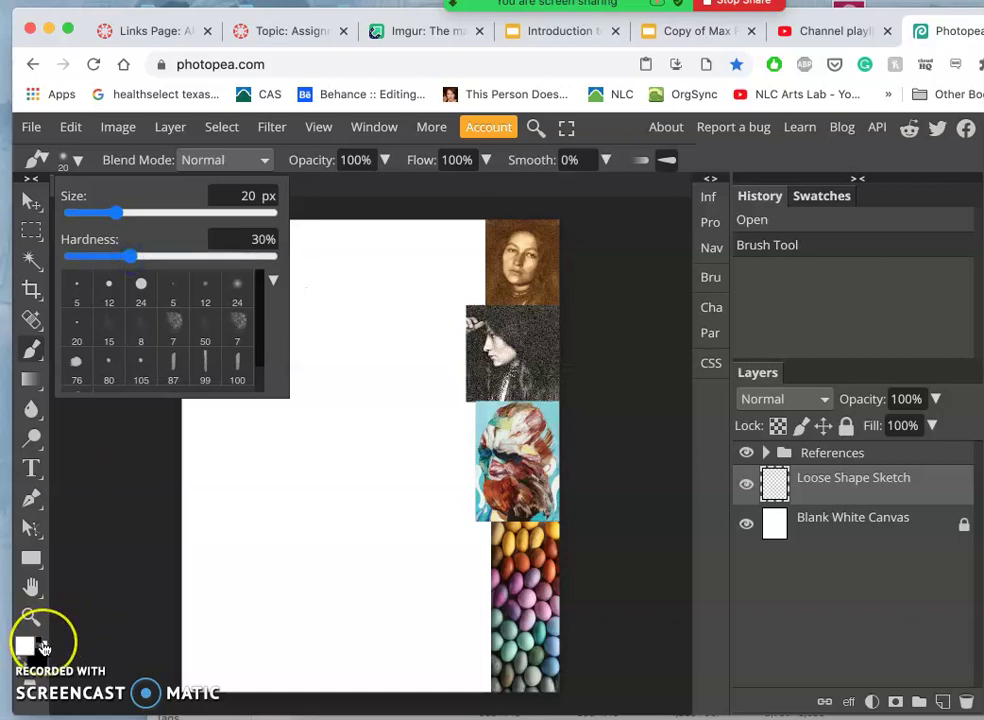
{"action": "left_click", "coordinate": [44, 648]}
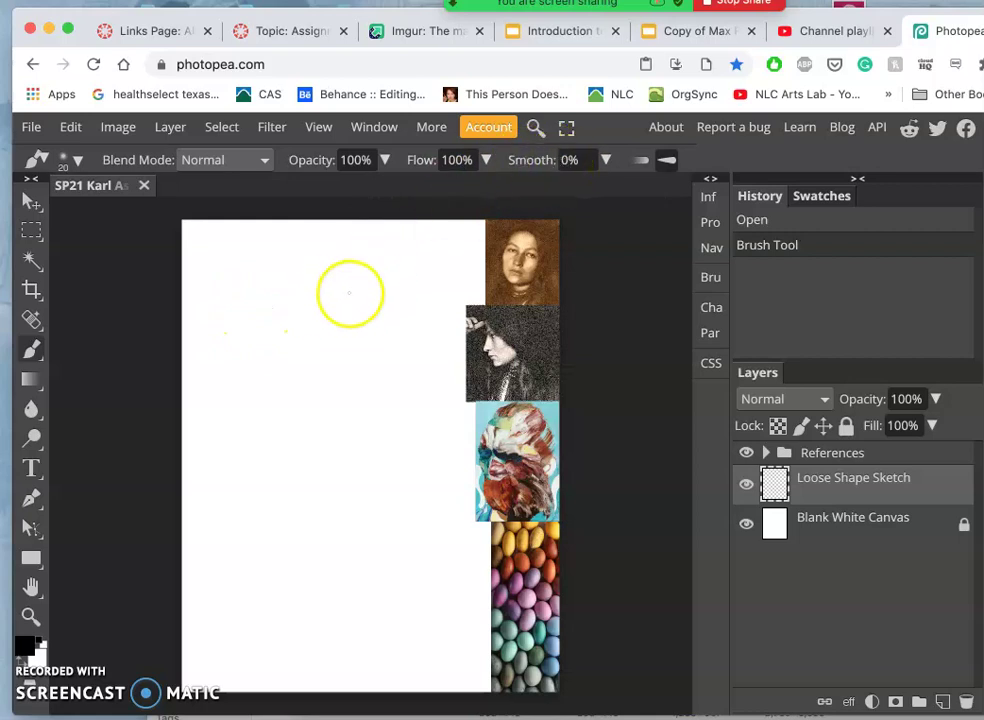
Sketch the rounded top of the head, the nose and the lower-face outline
{"action": "mouse_move", "coordinate": [334, 282]}
{"action": "left_mouse_down"}
{"action": "mouse_move", "coordinate": [334, 268]}
{"action": "mouse_move", "coordinate": [292, 274]}
{"action": "left_mouse_up"}
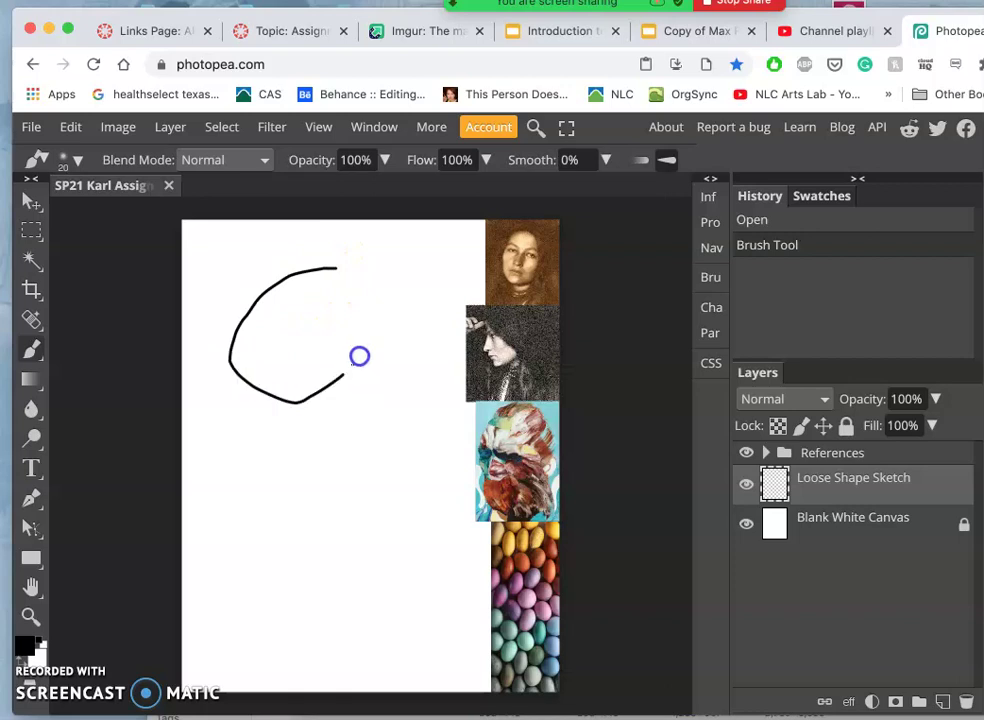
{"action": "left_click", "coordinate": [317, 278]}
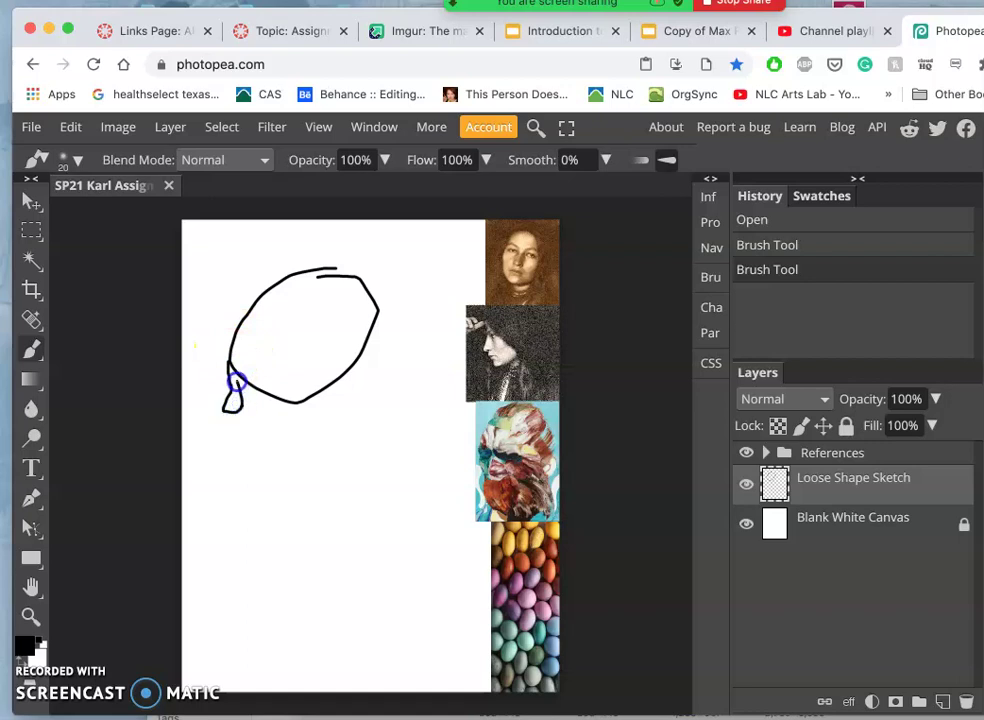
{"action": "left_click_drag", "start_coordinate": [236, 381], "coordinate": [237, 381]}
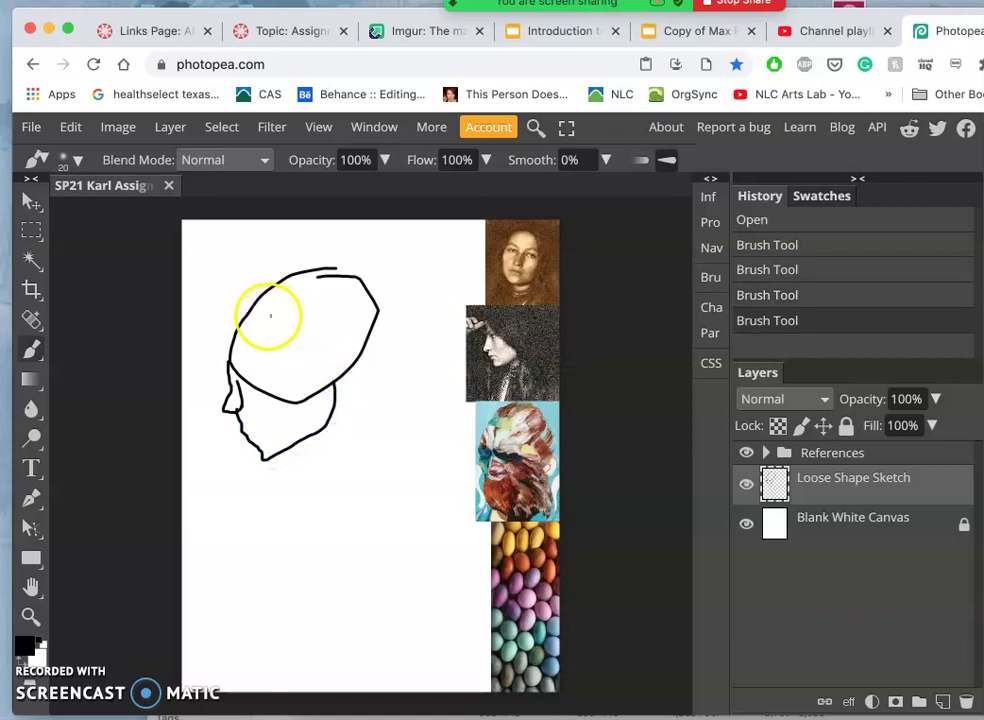
{"action": "left_click", "coordinate": [229, 323]}
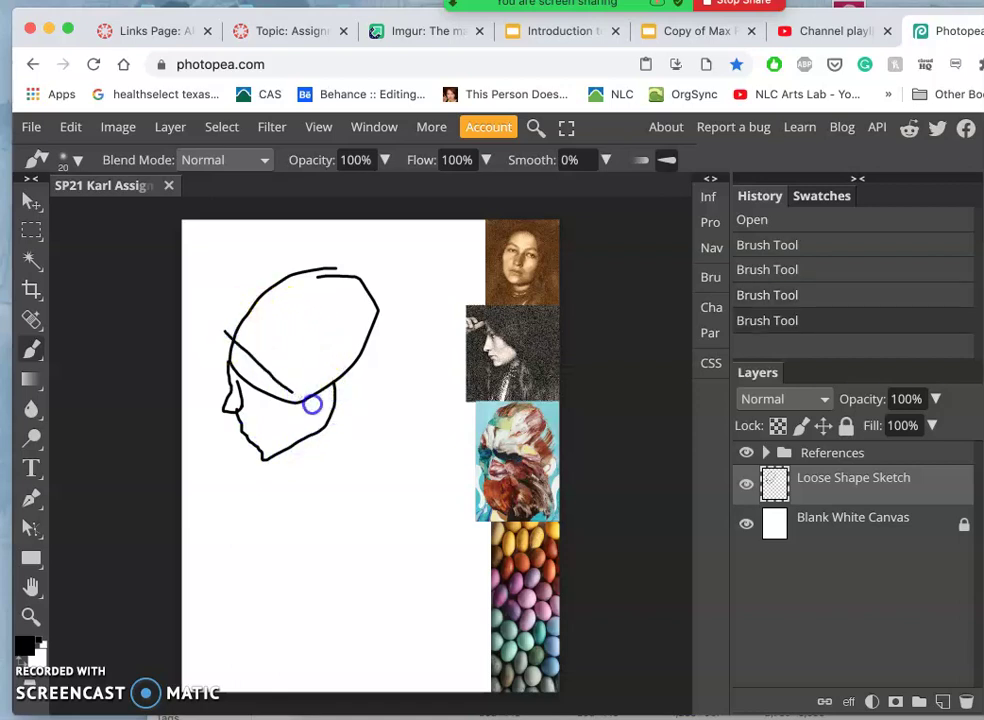
{"action": "mouse_move", "coordinate": [315, 406]}
{"action": "left_mouse_down"}
{"action": "mouse_move", "coordinate": [246, 362]}
{"action": "mouse_move", "coordinate": [238, 380]}
{"action": "left_mouse_up"}
Add the outer hair curve, long hair lines down the head, and a stroke under the jaw
{"action": "left_click", "coordinate": [211, 352]}
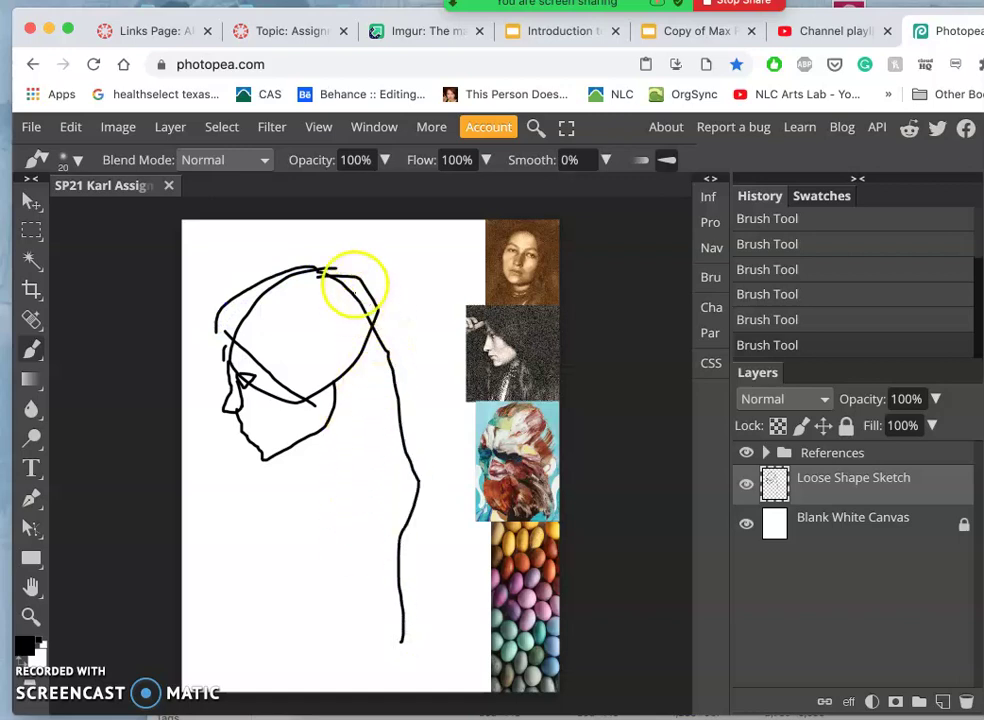
{"action": "left_click_drag", "start_coordinate": [353, 285], "coordinate": [361, 288]}
{"action": "left_click_drag", "start_coordinate": [382, 365], "coordinate": [378, 385]}
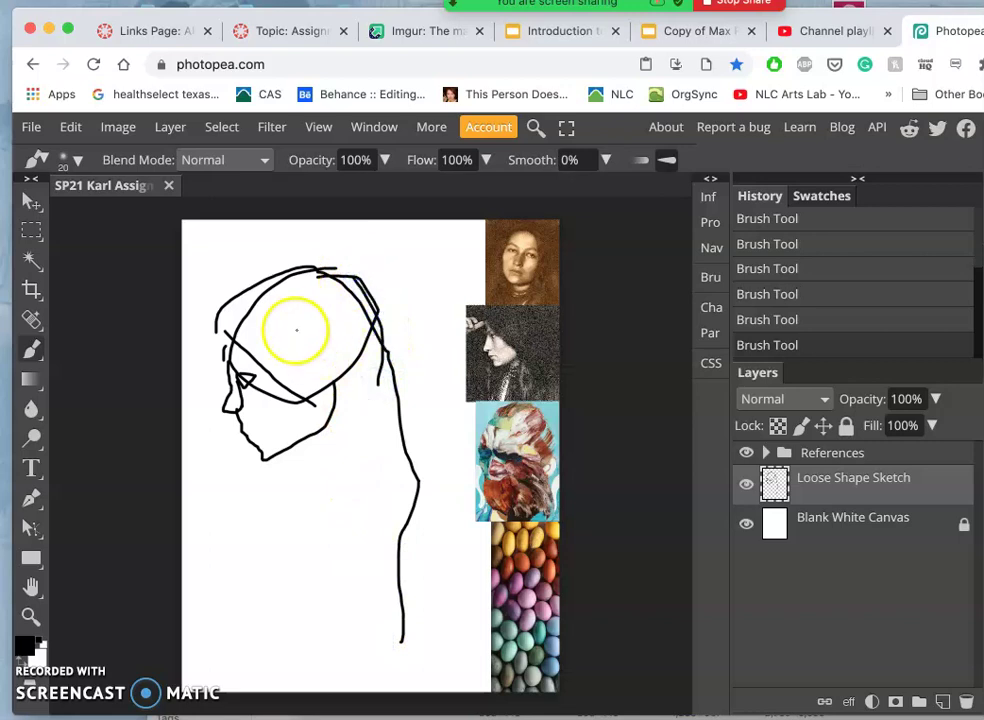
{"action": "left_click_drag", "start_coordinate": [300, 318], "coordinate": [318, 363]}
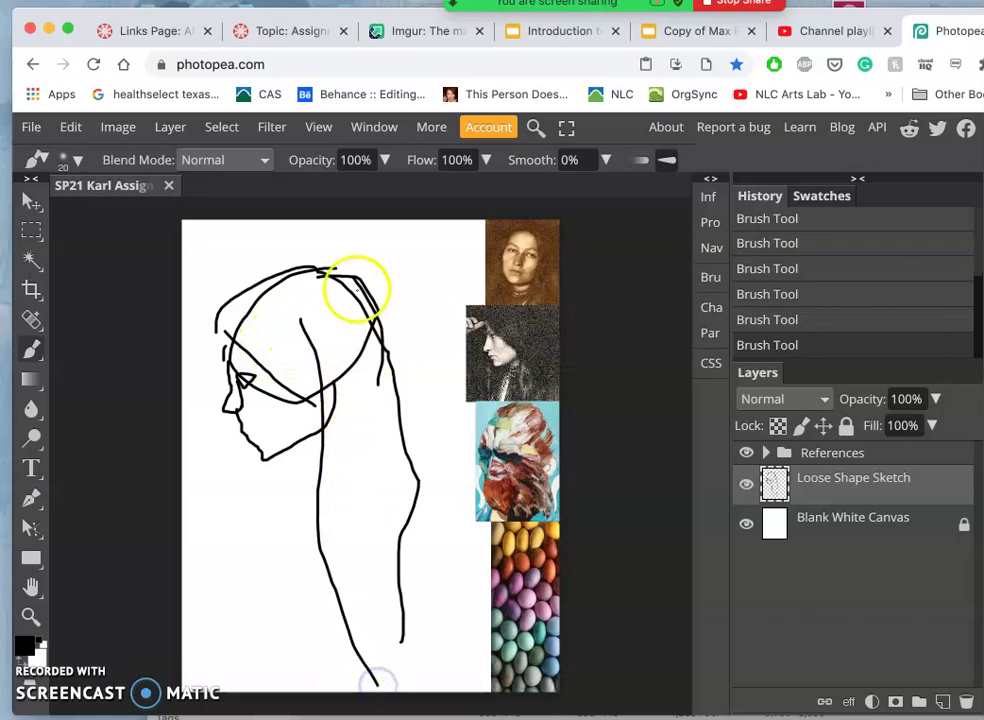
{"action": "left_click", "coordinate": [315, 316]}
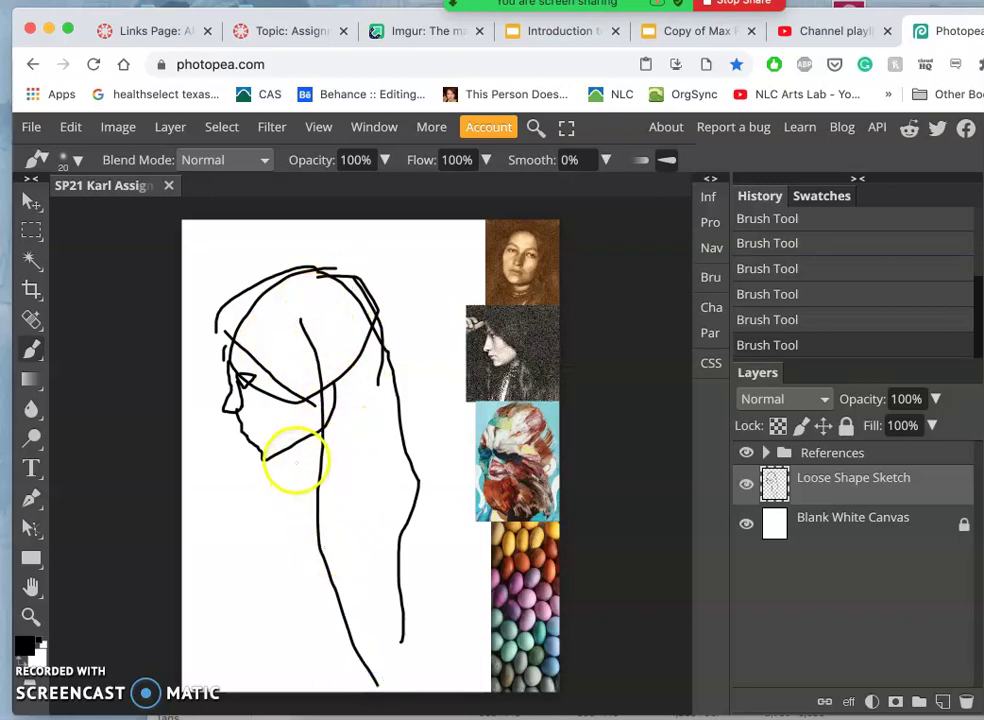
{"action": "left_click", "coordinate": [289, 450]}
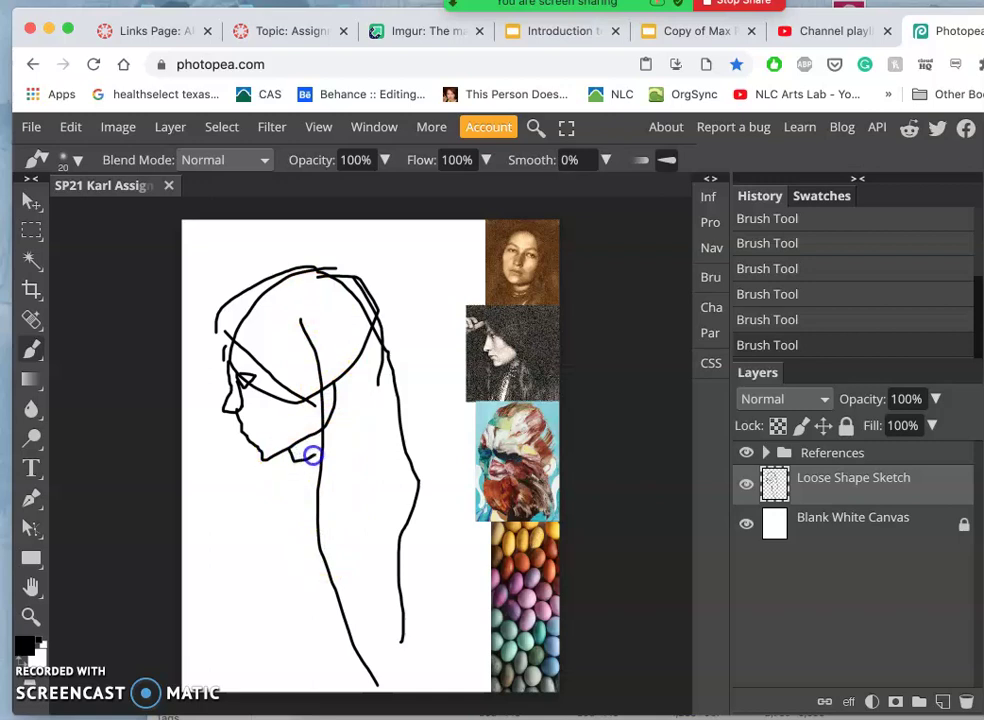
{"action": "left_click_drag", "start_coordinate": [297, 458], "coordinate": [294, 458]}
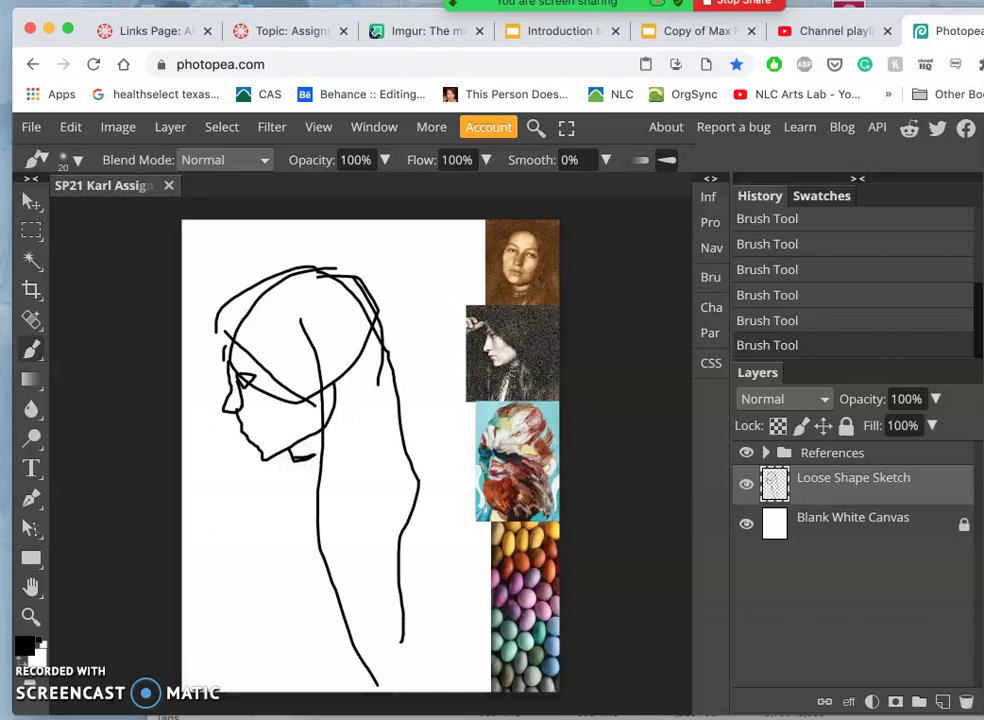
Add strokes along the chin, a loop under it, and extend the lower left neck line
{"action": "scroll", "coordinate": [294, 460], "scroll_direction": "up", "scroll_amount": 10}
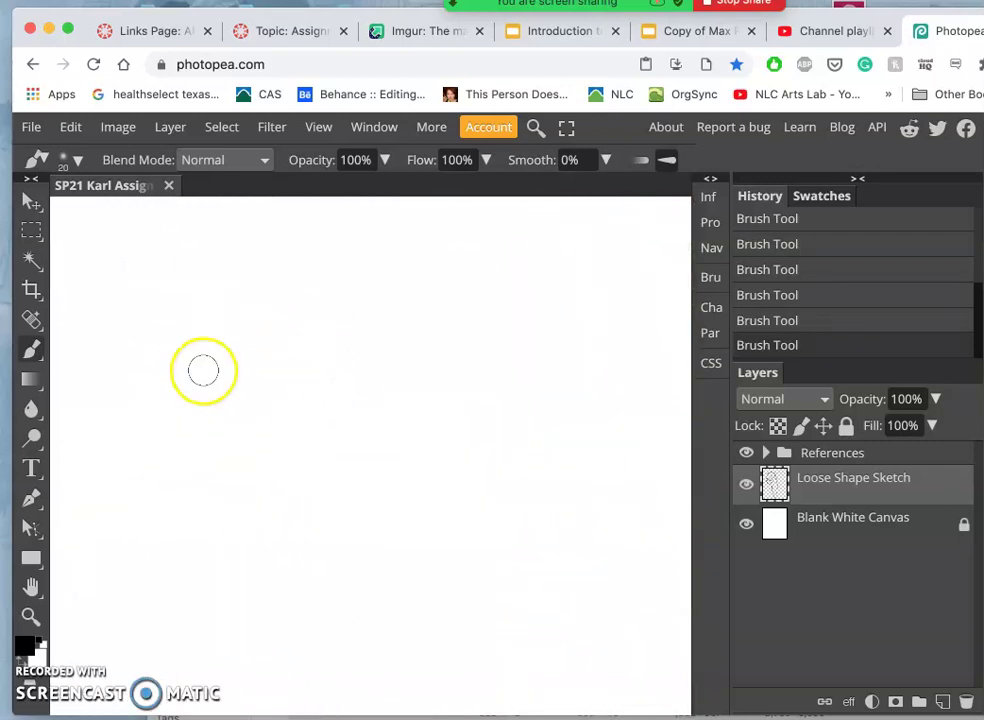
{"action": "scroll", "coordinate": [203, 371], "scroll_direction": "left", "scroll_amount": 10}
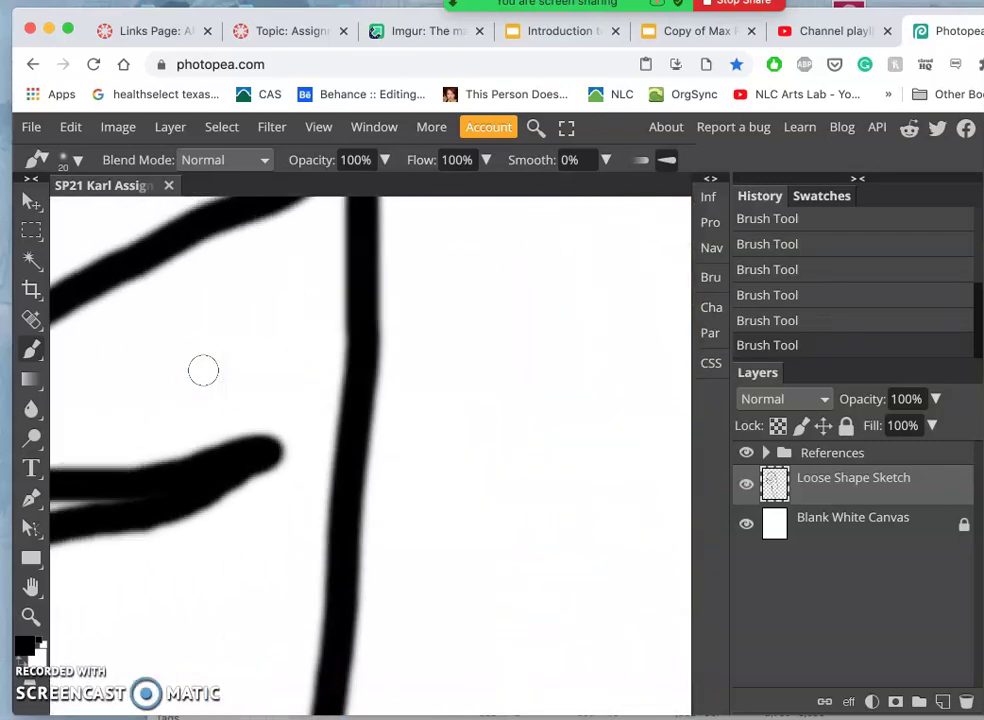
{"action": "scroll", "coordinate": [203, 371], "scroll_direction": "left", "scroll_amount": 5}
{"action": "mouse_move", "coordinate": [264, 386]}
{"action": "left_mouse_down"}
{"action": "mouse_move", "coordinate": [285, 422]}
{"action": "mouse_move", "coordinate": [400, 411]}
{"action": "left_mouse_up"}
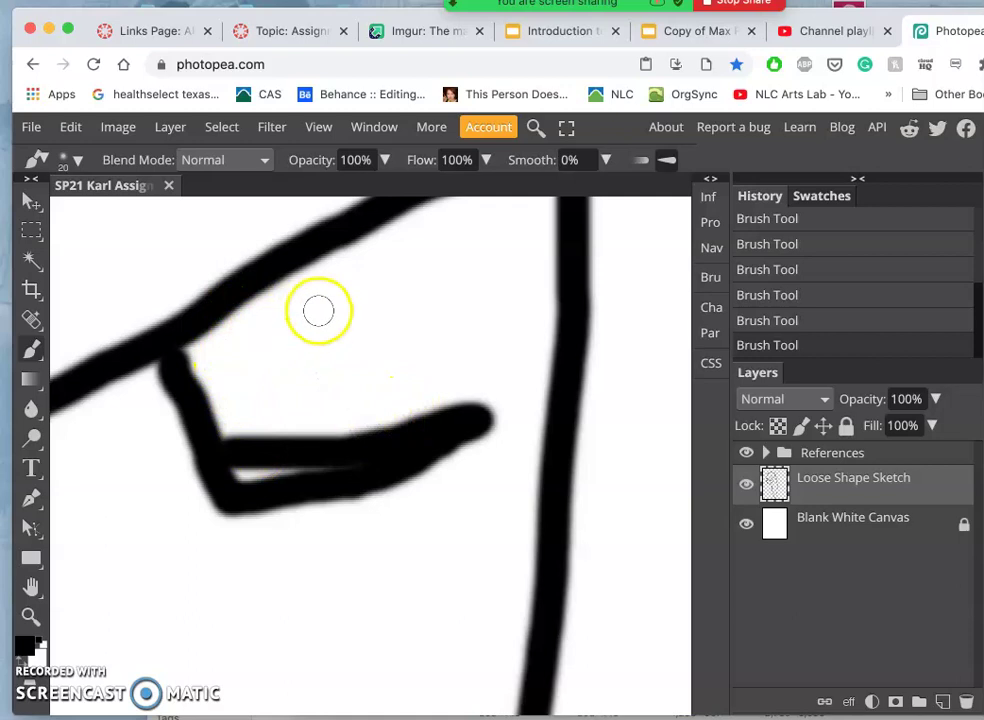
{"action": "scroll", "coordinate": [305, 452], "scroll_direction": "down", "scroll_amount": 6}
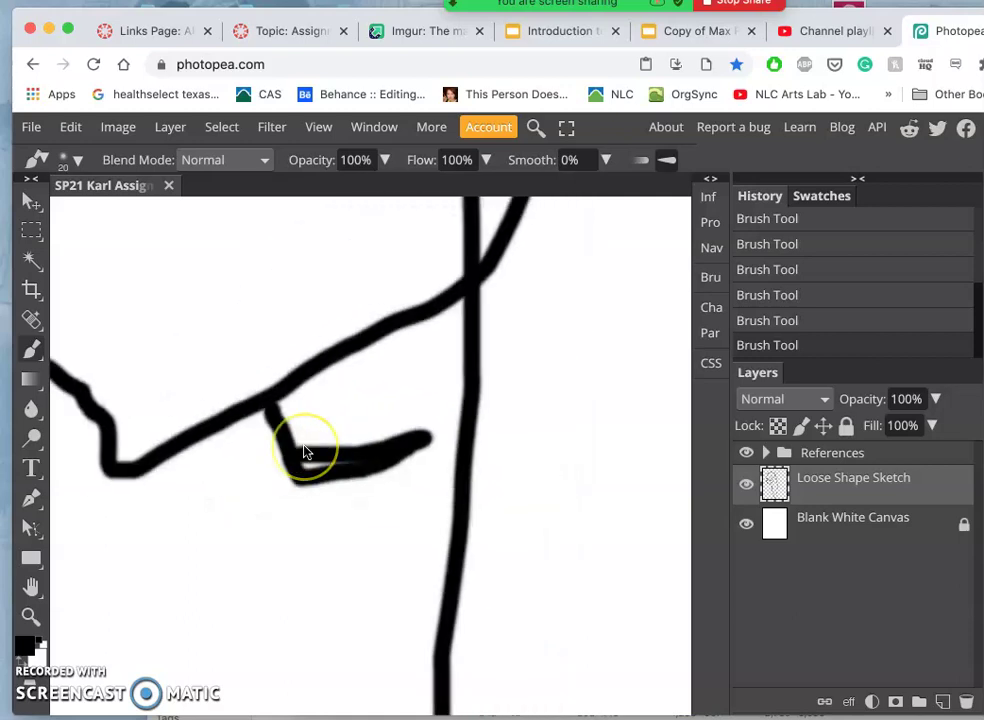
{"action": "scroll", "coordinate": [305, 452], "scroll_direction": "down", "scroll_amount": 2}
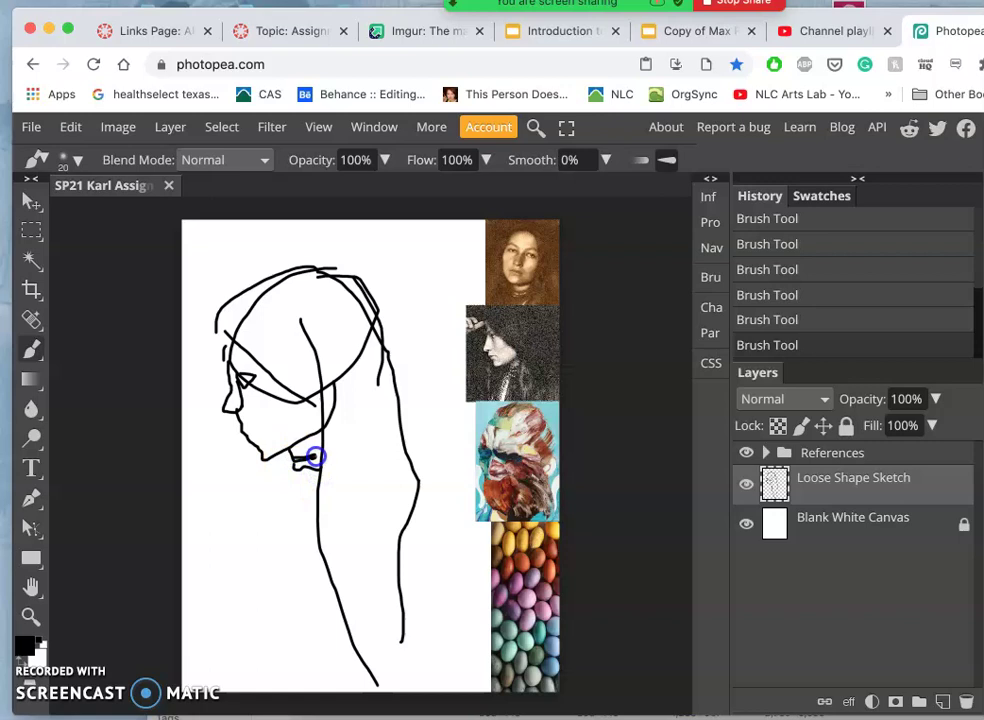
{"action": "left_click_drag", "start_coordinate": [313, 456], "coordinate": [284, 465]}
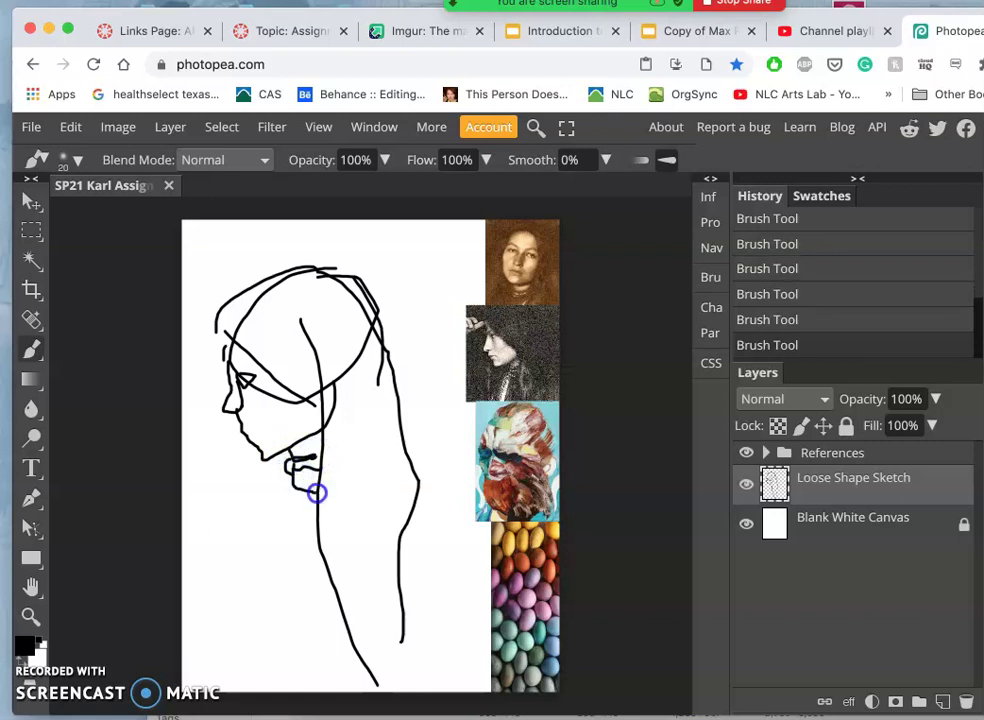
{"action": "left_click_drag", "start_coordinate": [316, 491], "coordinate": [292, 478]}
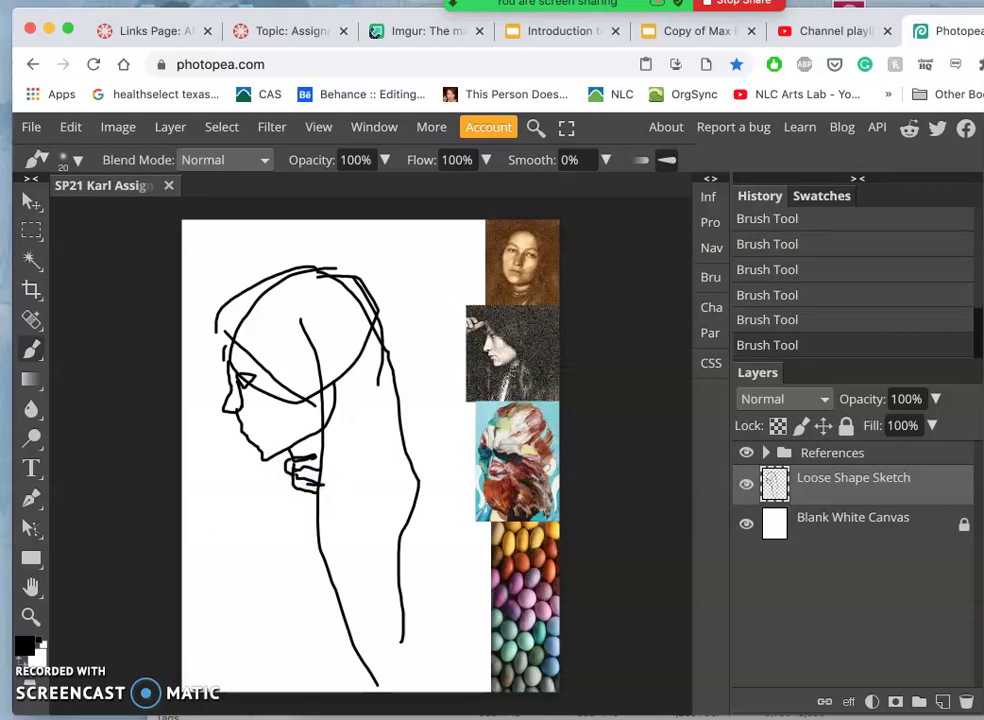
{"action": "left_click_drag", "start_coordinate": [271, 642], "coordinate": [271, 645]}
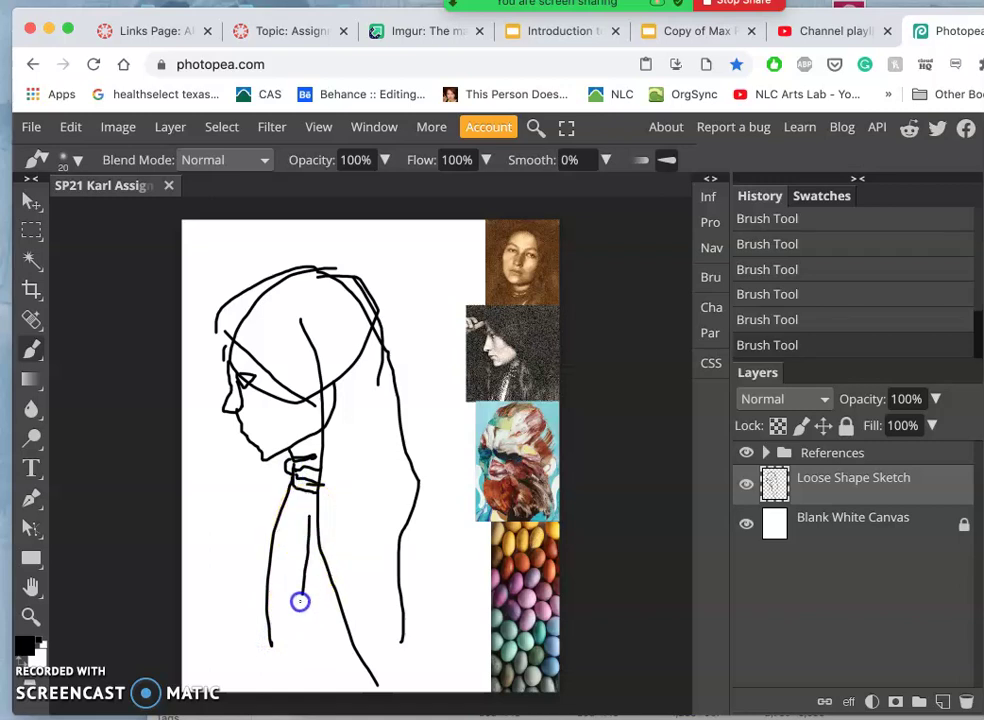
{"action": "left_click_drag", "start_coordinate": [268, 619], "coordinate": [281, 621]}
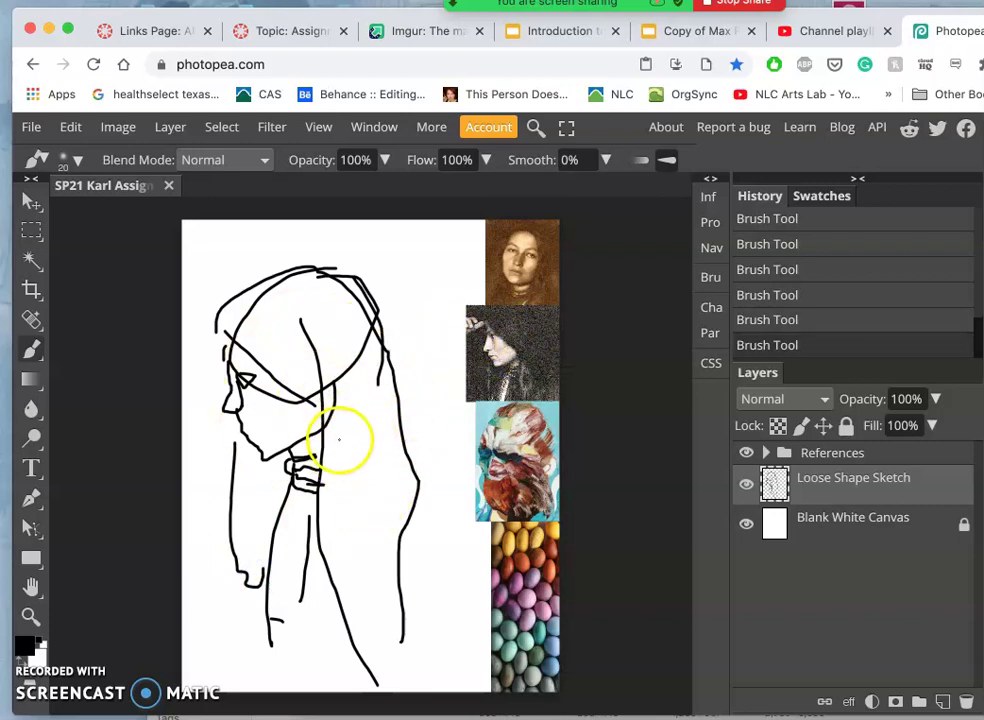
Switch from the Imgur tab back to the Photopea sketch document
{"action": "left_click", "coordinate": [671, 37]}
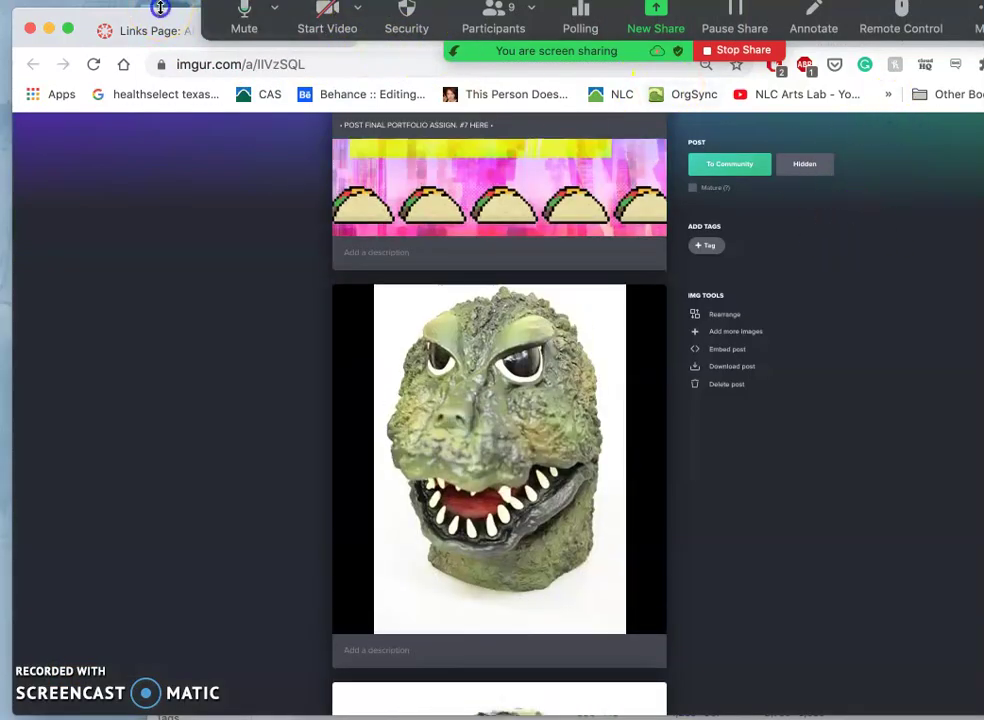
{"action": "left_click_drag", "start_coordinate": [160, 8], "coordinate": [158, 27]}
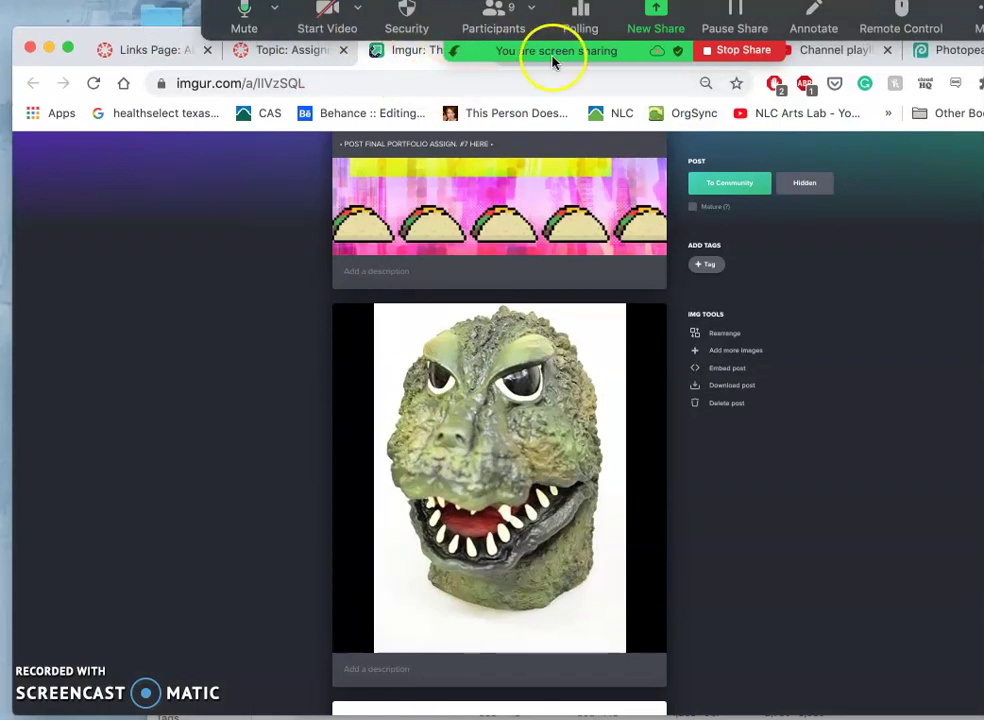
{"action": "left_click", "coordinate": [955, 50]}
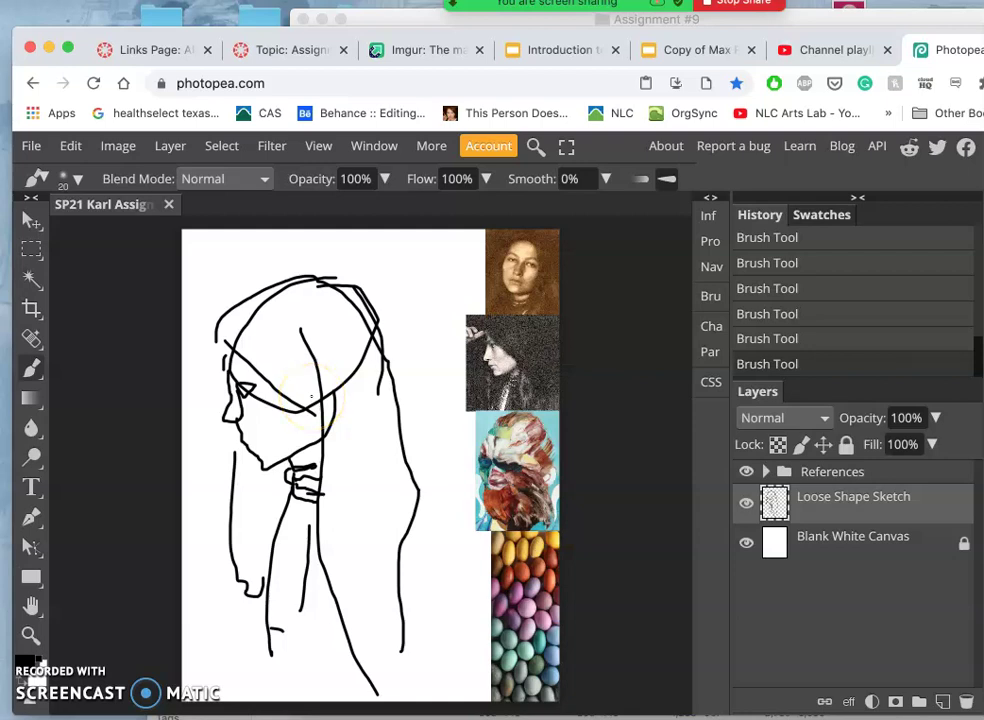
Colorize the sketch with Hue/Saturation at hue -13, saturation 58, lightness 79
{"action": "left_click", "coordinate": [124, 150]}
{"action": "mouse_move", "coordinate": [140, 174]}
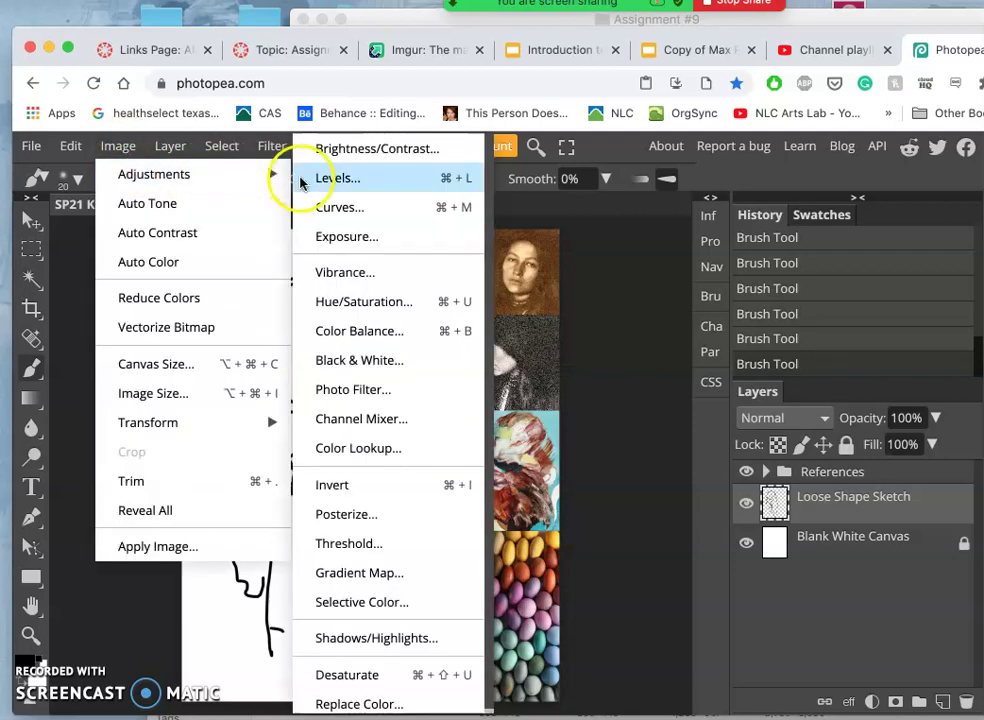
{"action": "left_click", "coordinate": [356, 300]}
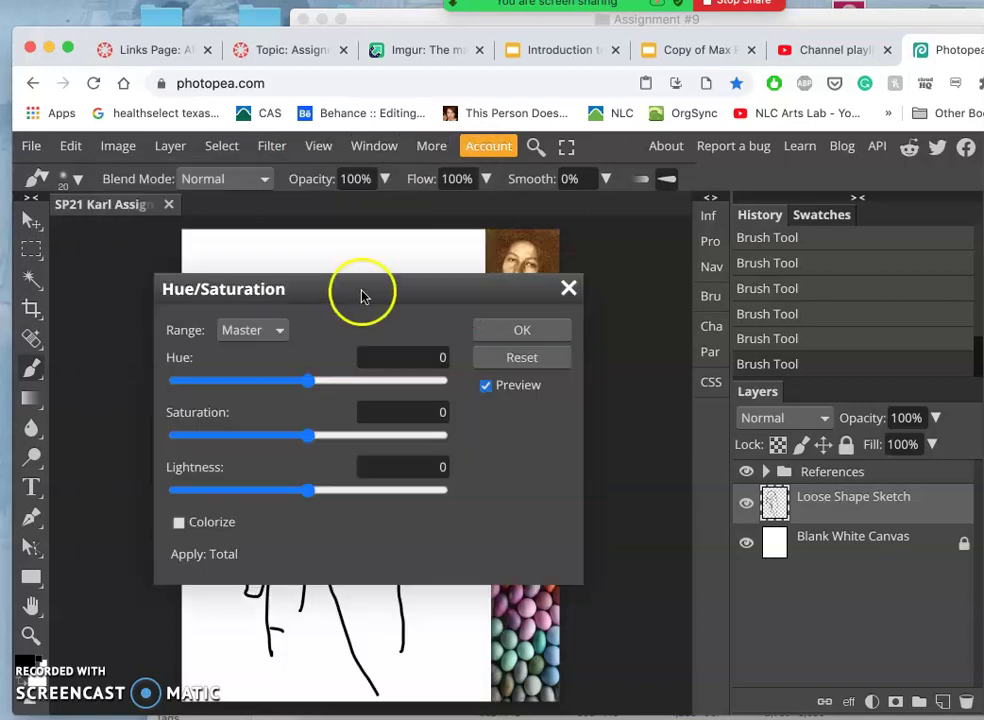
{"action": "mouse_move", "coordinate": [351, 285]}
{"action": "left_mouse_down"}
{"action": "mouse_move", "coordinate": [531, 266]}
{"action": "mouse_move", "coordinate": [573, 240]}
{"action": "left_mouse_up"}
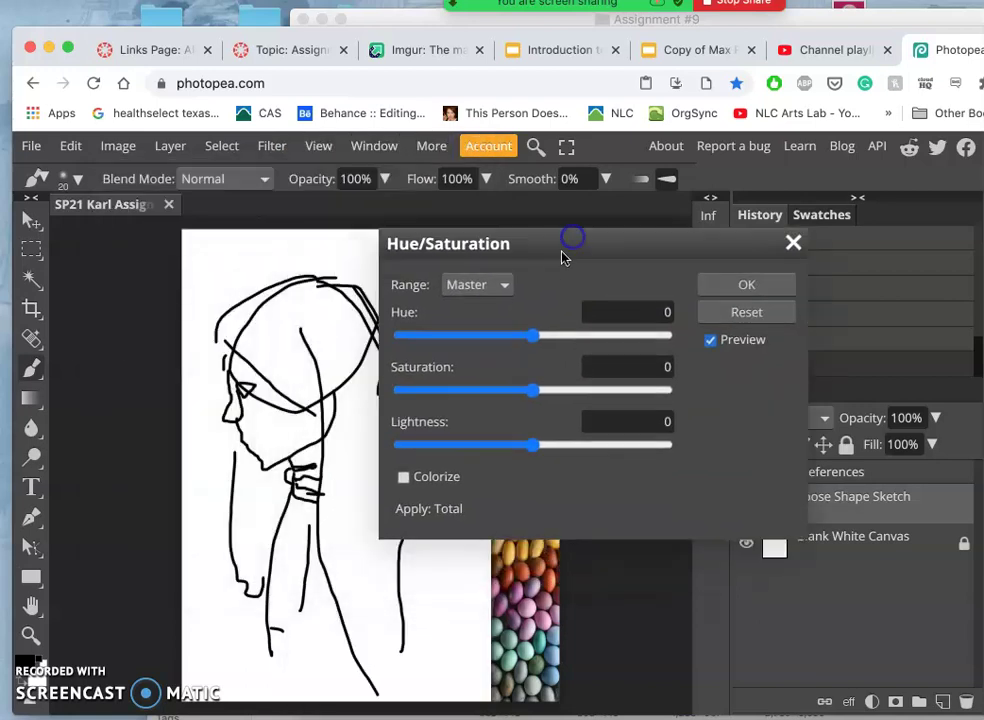
{"action": "left_click", "coordinate": [403, 478]}
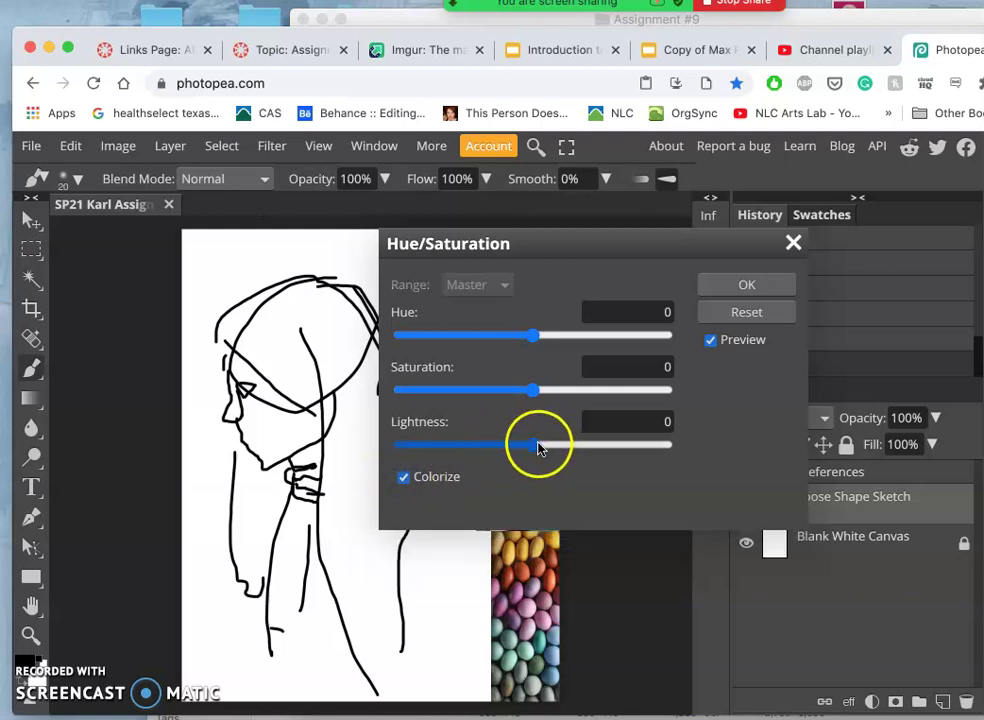
{"action": "left_click_drag", "start_coordinate": [537, 448], "coordinate": [626, 444]}
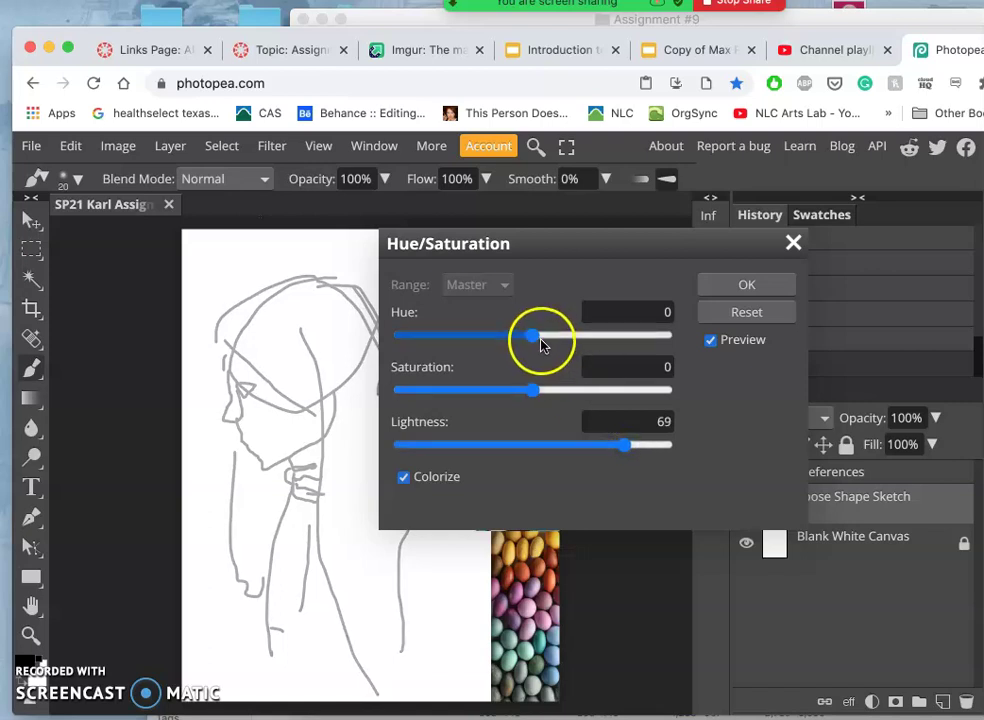
{"action": "left_click_drag", "start_coordinate": [538, 343], "coordinate": [583, 340]}
{"action": "mouse_move", "coordinate": [535, 390]}
{"action": "left_mouse_down"}
{"action": "mouse_move", "coordinate": [612, 394]}
{"action": "mouse_move", "coordinate": [604, 391]}
{"action": "left_mouse_up"}
{"action": "mouse_move", "coordinate": [584, 337]}
{"action": "left_mouse_down"}
{"action": "mouse_move", "coordinate": [593, 336]}
{"action": "mouse_move", "coordinate": [448, 342]}
{"action": "mouse_move", "coordinate": [501, 341]}
{"action": "left_mouse_up"}
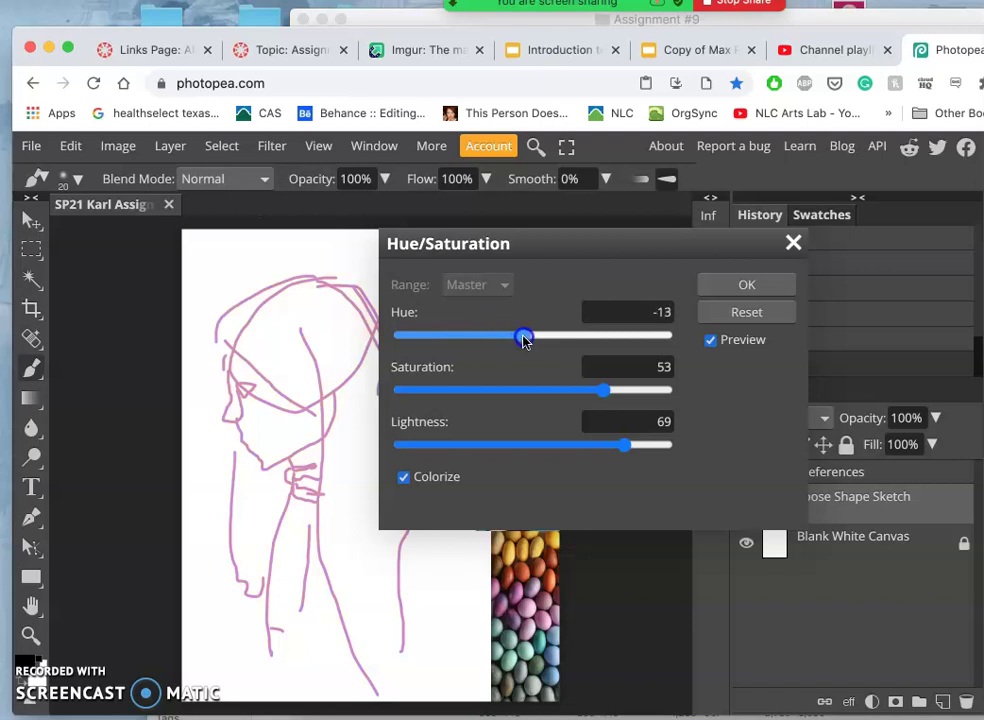
{"action": "mouse_move", "coordinate": [603, 390]}
{"action": "left_mouse_down"}
{"action": "mouse_move", "coordinate": [618, 392]}
{"action": "mouse_move", "coordinate": [608, 393]}
{"action": "left_mouse_up"}
{"action": "left_click_drag", "start_coordinate": [625, 446], "coordinate": [641, 448]}
Apply the pink Hue/Saturation colorize to the sketch layer
{"action": "left_click", "coordinate": [736, 285]}
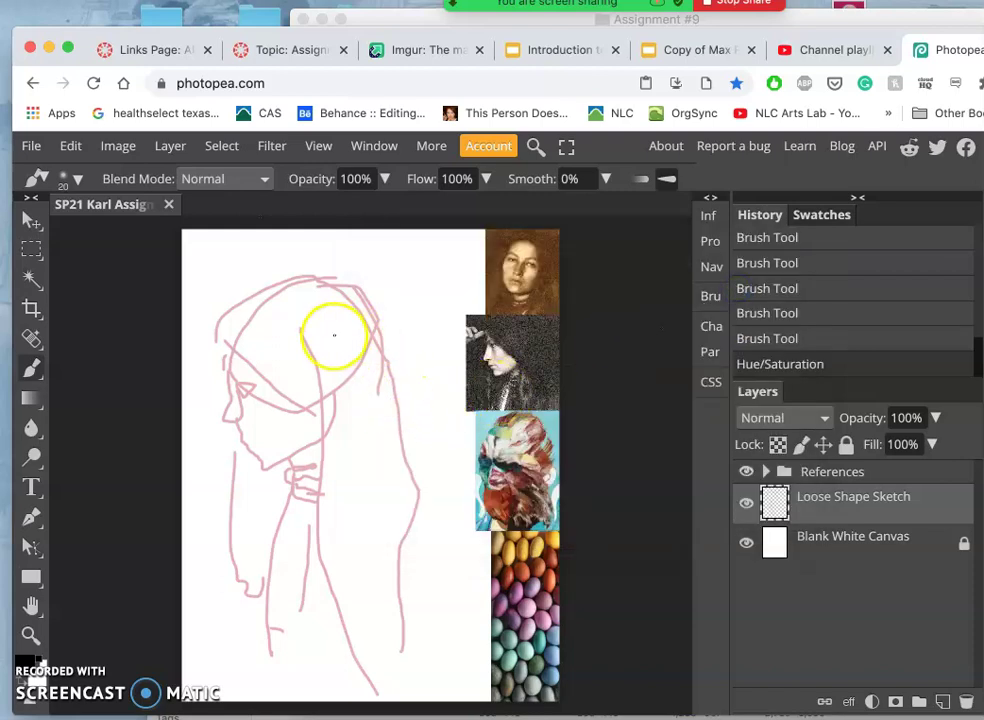
{"action": "scroll", "coordinate": [331, 337], "scroll_direction": "up", "scroll_amount": 10}
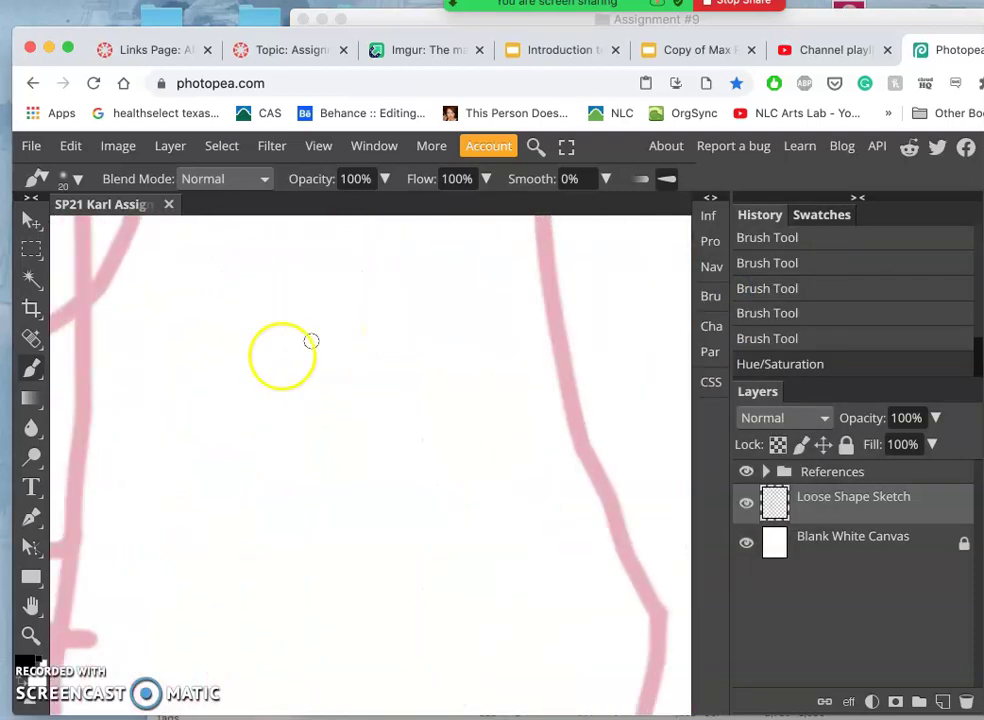
{"action": "scroll", "coordinate": [185, 390], "scroll_direction": "down", "scroll_amount": 2}
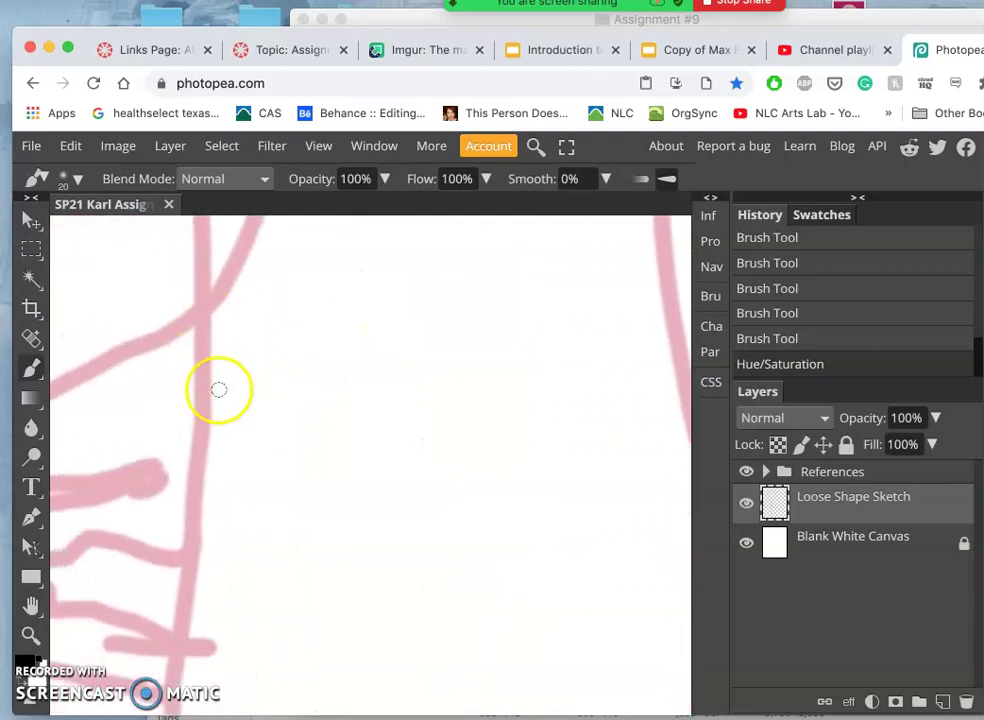
{"action": "scroll", "coordinate": [218, 392], "scroll_direction": "down", "scroll_amount": 5}
{"action": "scroll", "coordinate": [218, 394], "scroll_direction": "down", "scroll_amount": 3}
{"action": "scroll", "coordinate": [218, 394], "scroll_direction": "down", "scroll_amount": 2}
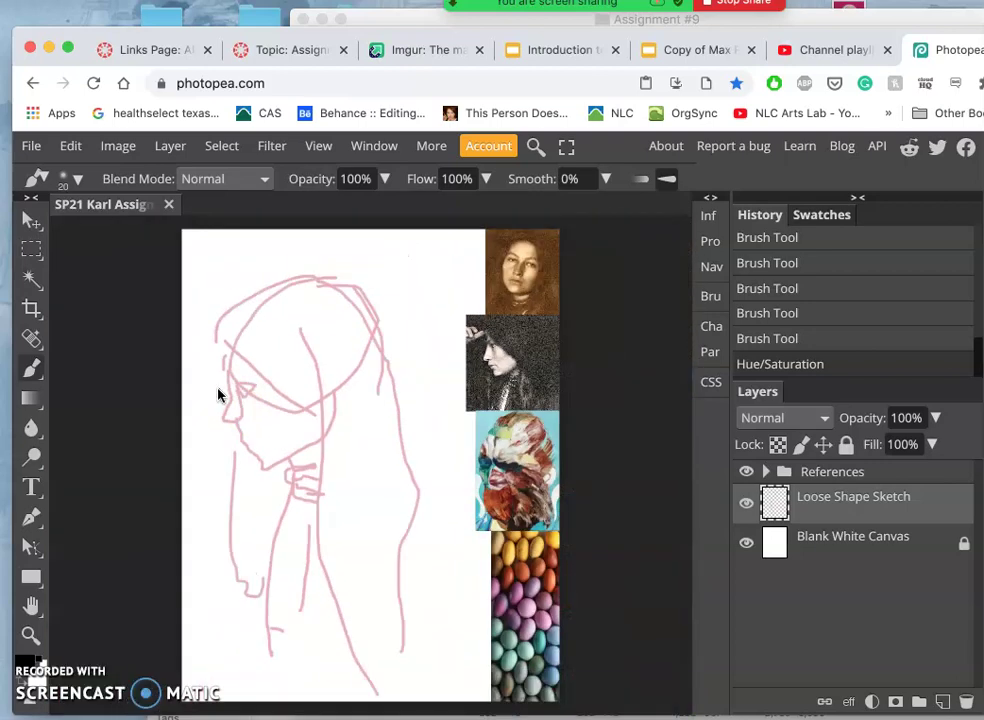
Blur the sketch lines with a Gaussian Blur of radius 13 px
{"action": "left_click", "coordinate": [270, 148]}
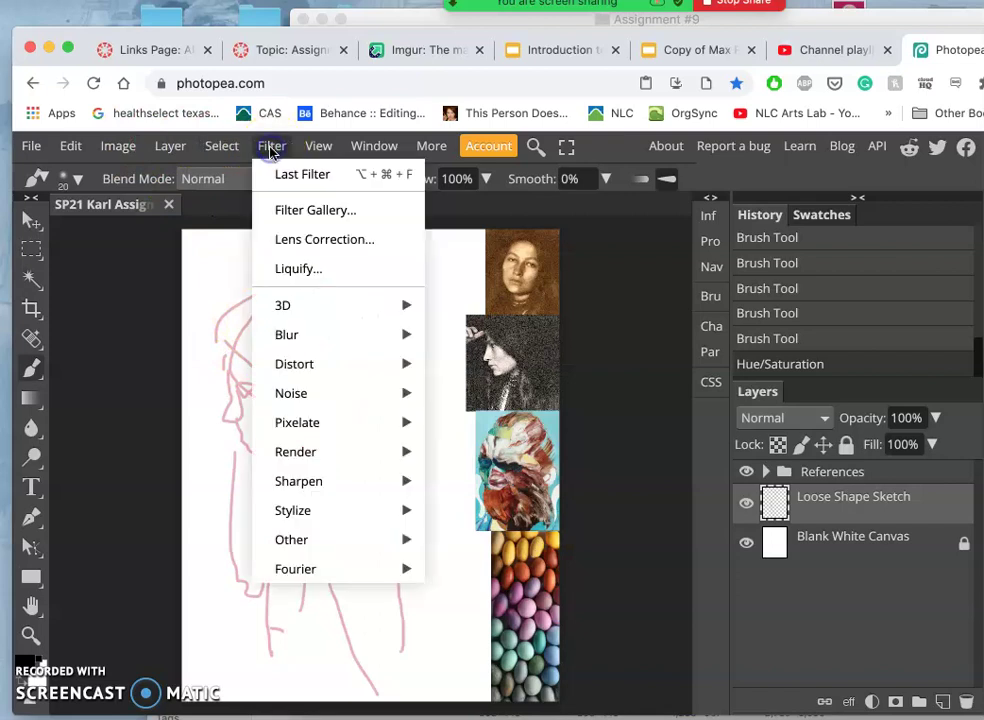
{"action": "mouse_move", "coordinate": [292, 334]}
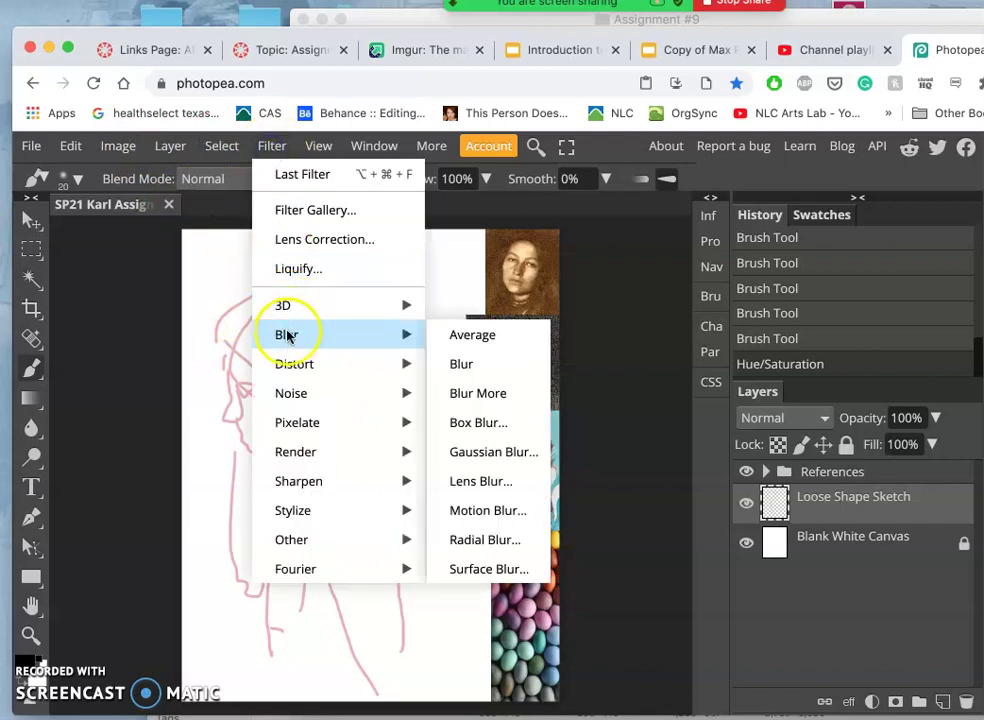
{"action": "left_click", "coordinate": [476, 453]}
{"action": "left_click_drag", "start_coordinate": [307, 294], "coordinate": [507, 246]}
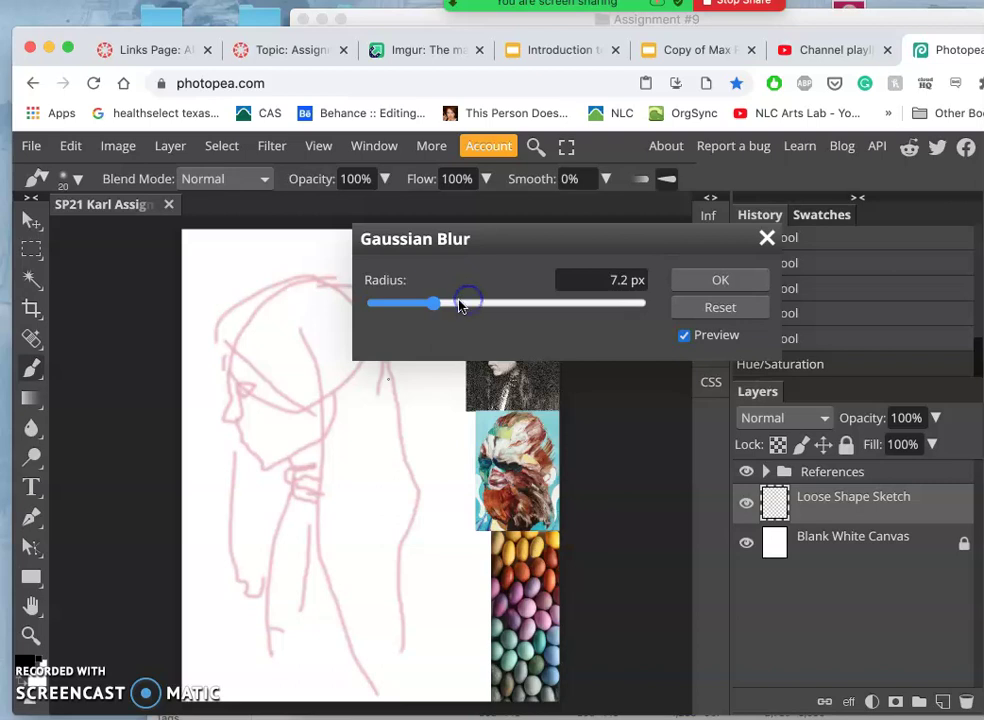
{"action": "left_click_drag", "start_coordinate": [456, 307], "coordinate": [463, 304]}
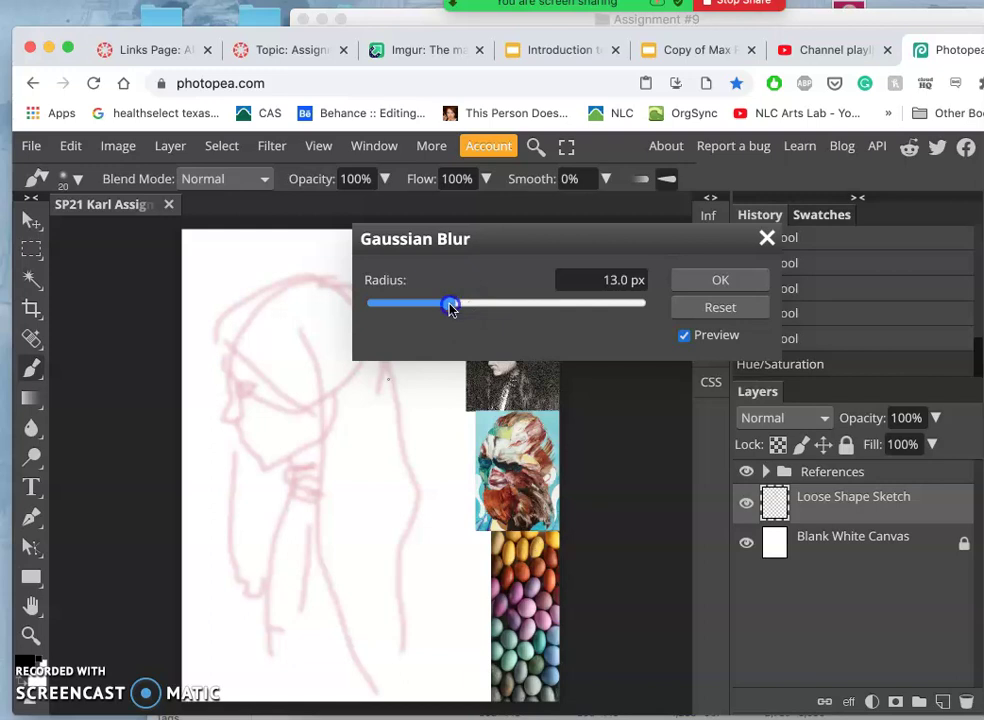
{"action": "left_click_drag", "start_coordinate": [460, 309], "coordinate": [460, 309]}
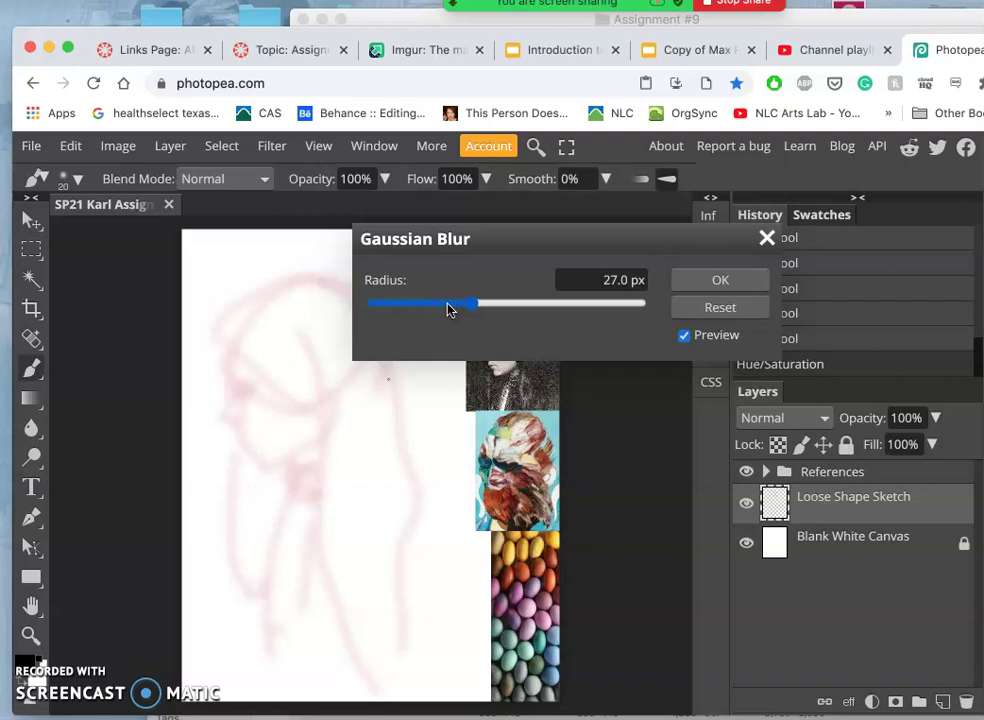
{"action": "left_click", "coordinate": [449, 310]}
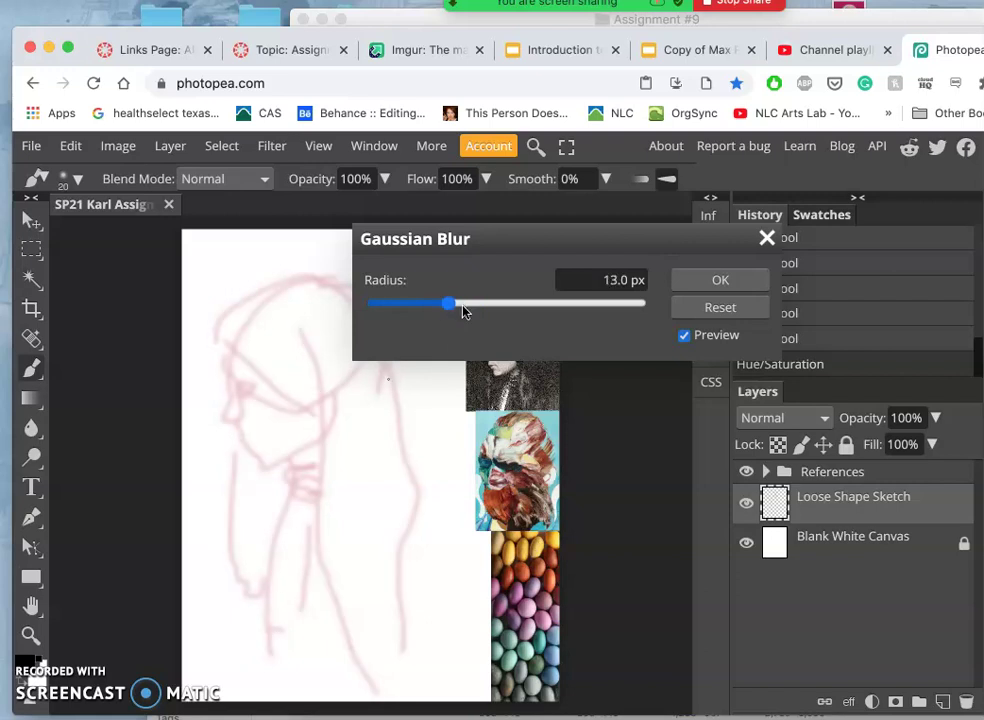
{"action": "left_click", "coordinate": [719, 283]}
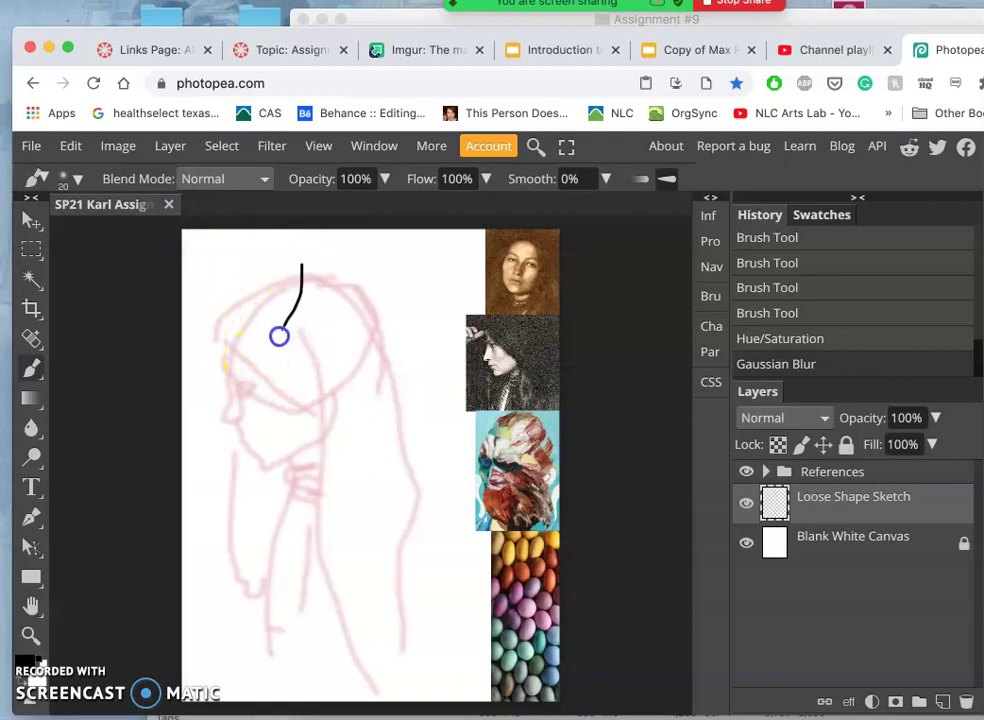
Undo a test scribble, then lock all on the Loose Shape Sketch layer
{"action": "left_click_drag", "start_coordinate": [333, 327], "coordinate": [333, 327]}
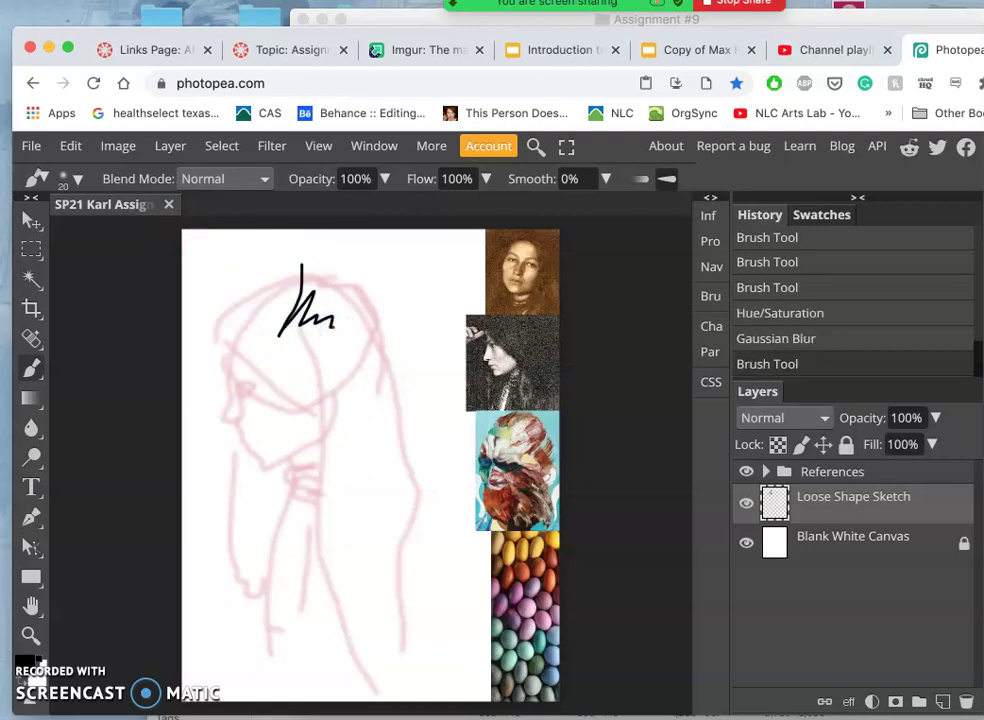
{"action": "scroll", "coordinate": [334, 332], "scroll_direction": "up", "scroll_amount": 5}
{"action": "scroll", "coordinate": [334, 332], "scroll_direction": "down", "scroll_amount": 5}
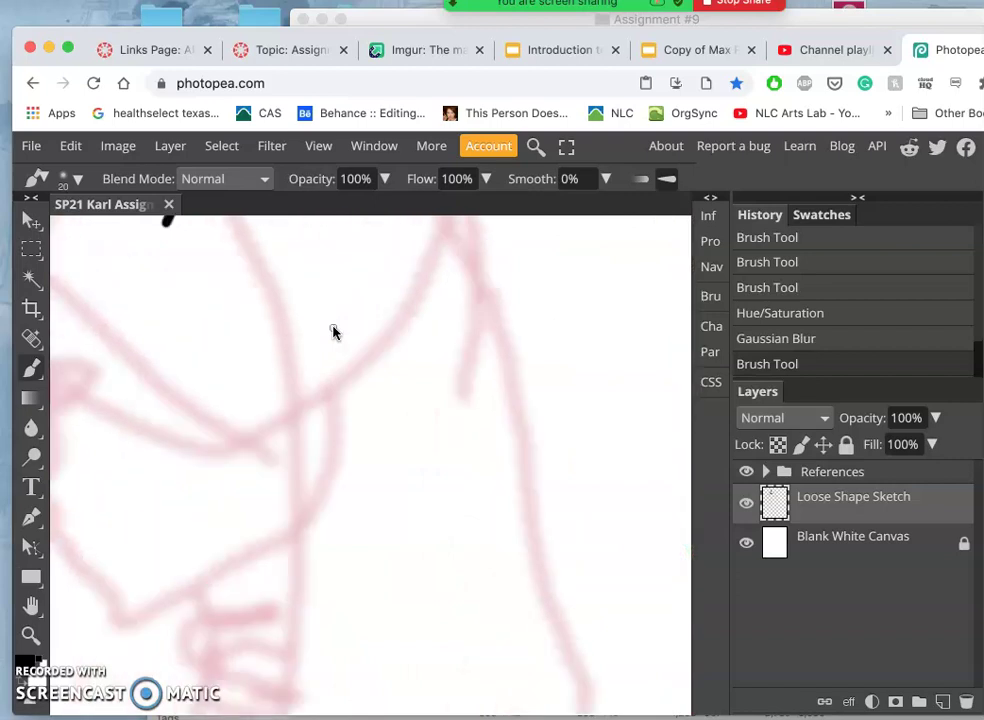
{"action": "key", "text": "super+z"}
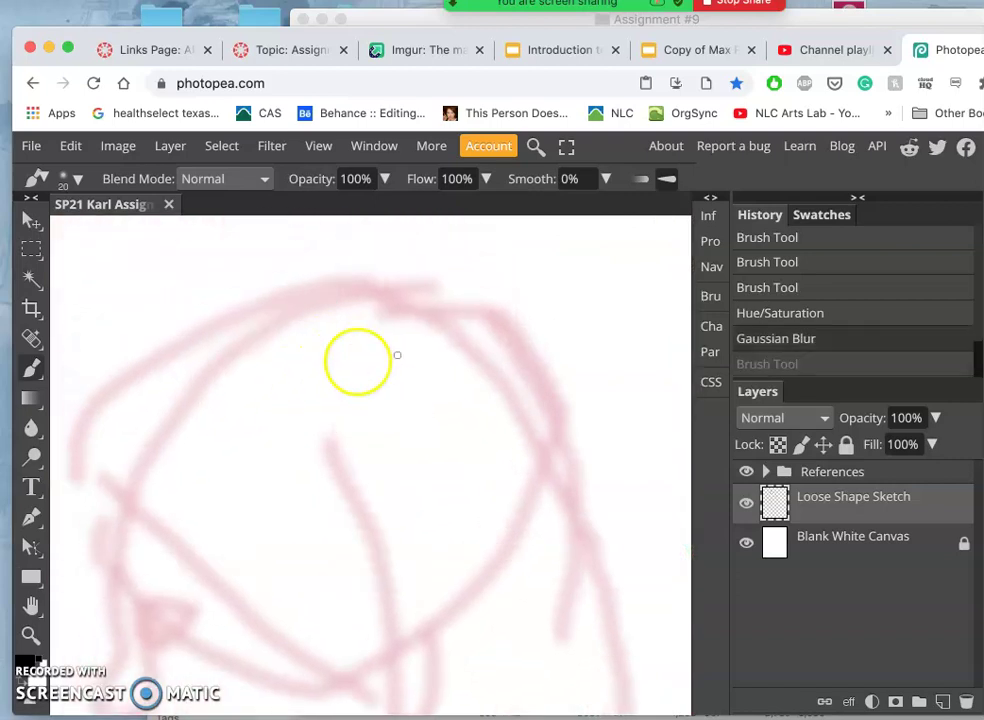
{"action": "left_click", "coordinate": [846, 444]}
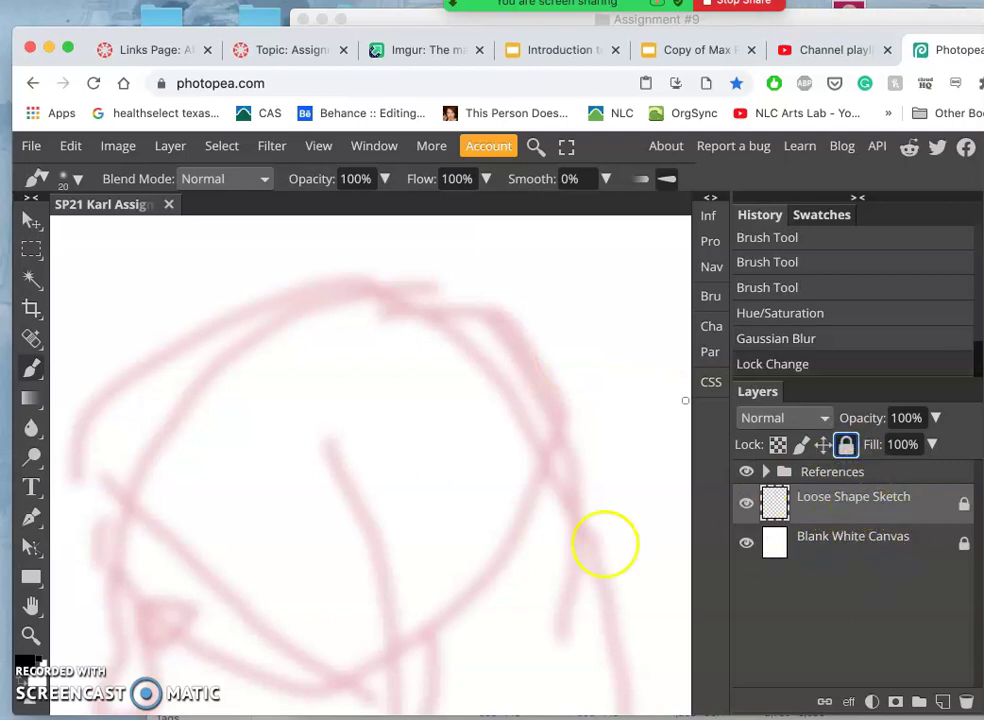
{"action": "scroll", "coordinate": [604, 543], "scroll_direction": "down", "scroll_amount": 8}
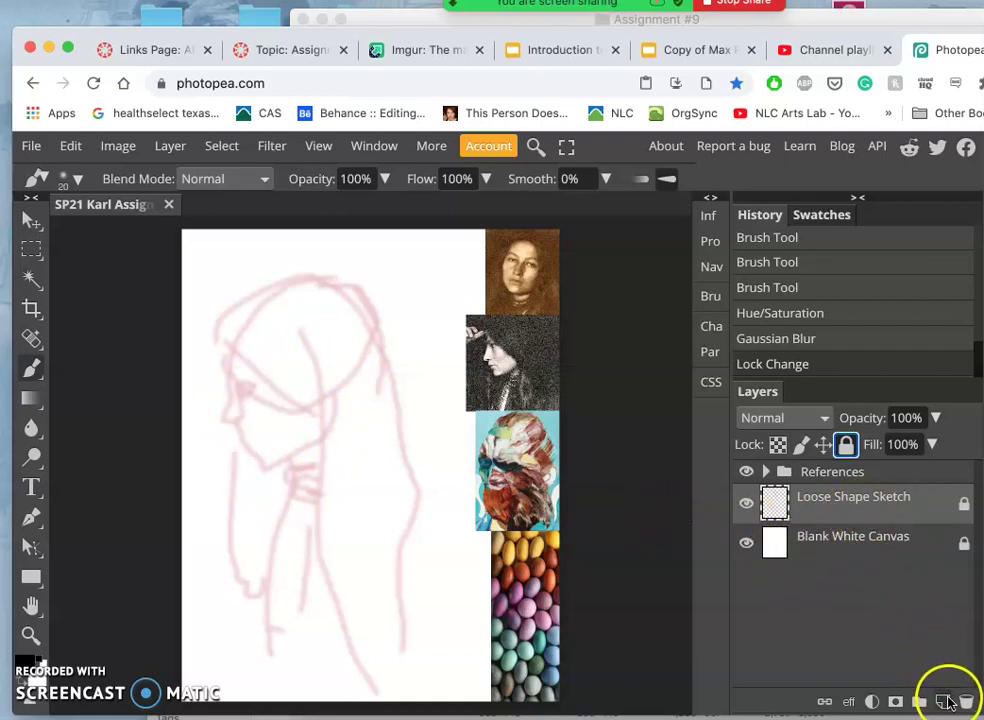
Add a new layer above the sketch named 'rough shapes'
{"action": "left_click", "coordinate": [946, 702]}
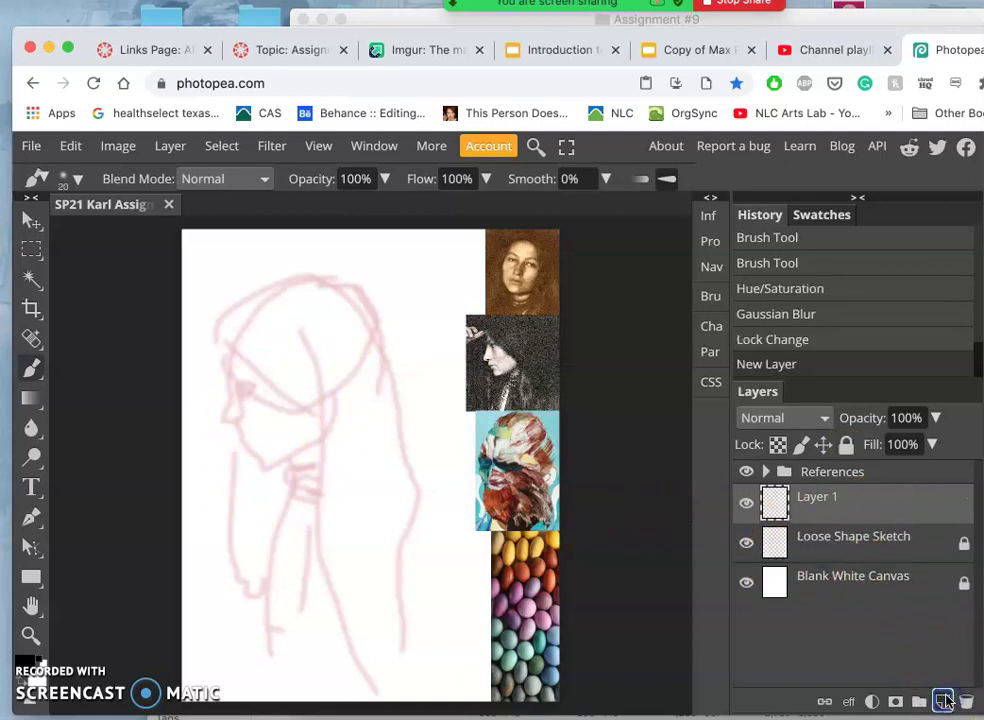
{"action": "double_click", "coordinate": [815, 499]}
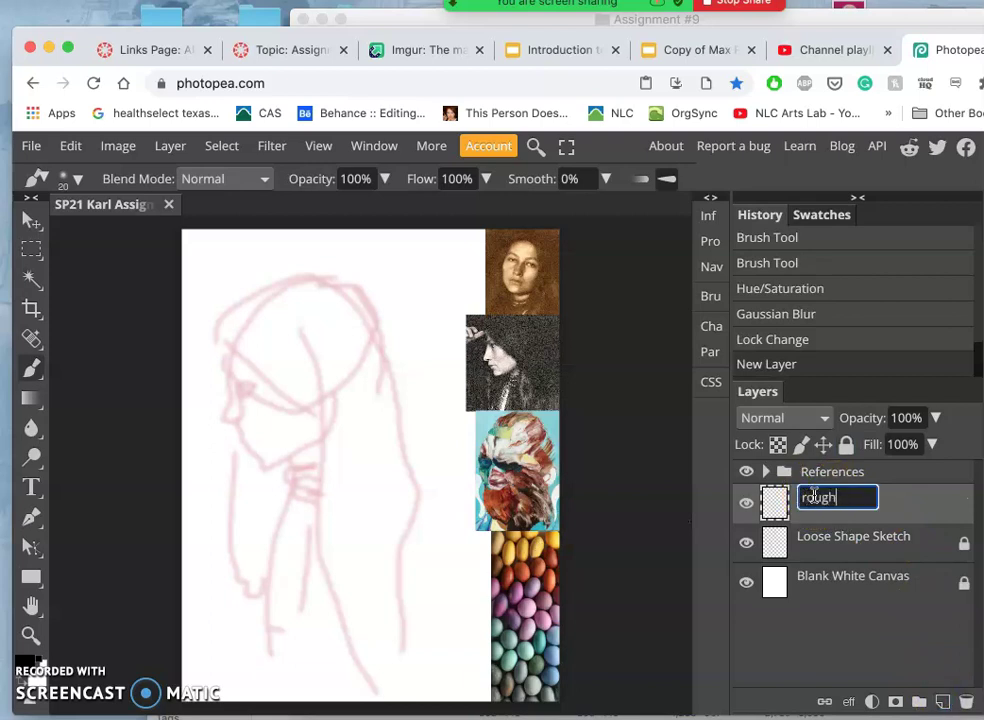
{"action": "type", "text": "rough shapes"}
{"action": "left_click", "coordinate": [916, 496]}
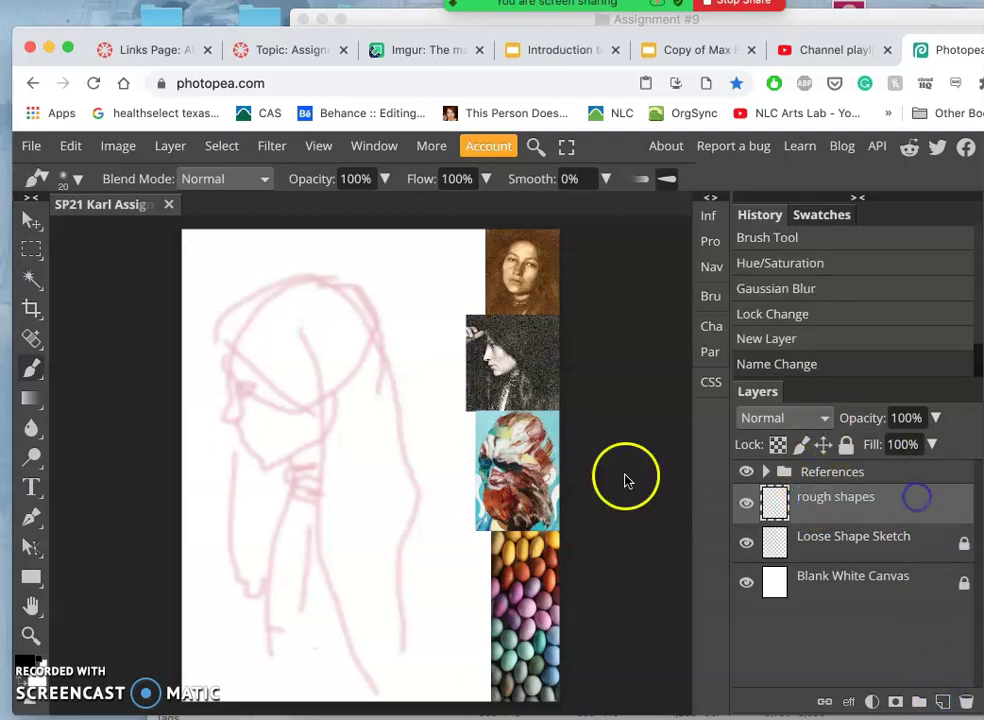
Try a 915 px soft black stroke over the head, then undo it
{"action": "left_click", "coordinate": [72, 178]}
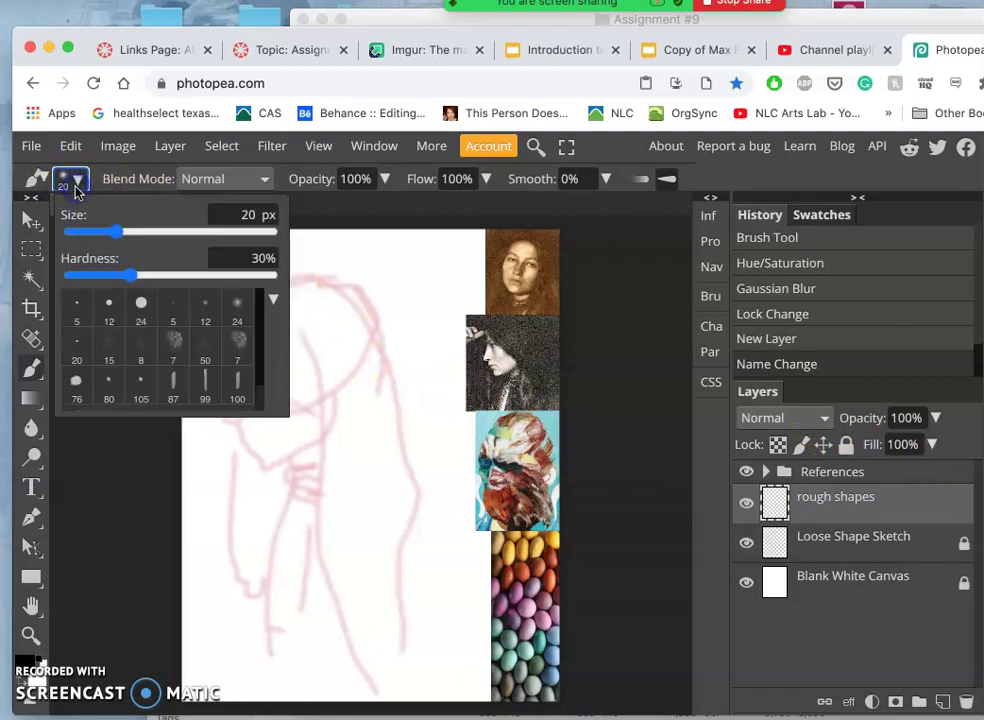
{"action": "left_click", "coordinate": [262, 233]}
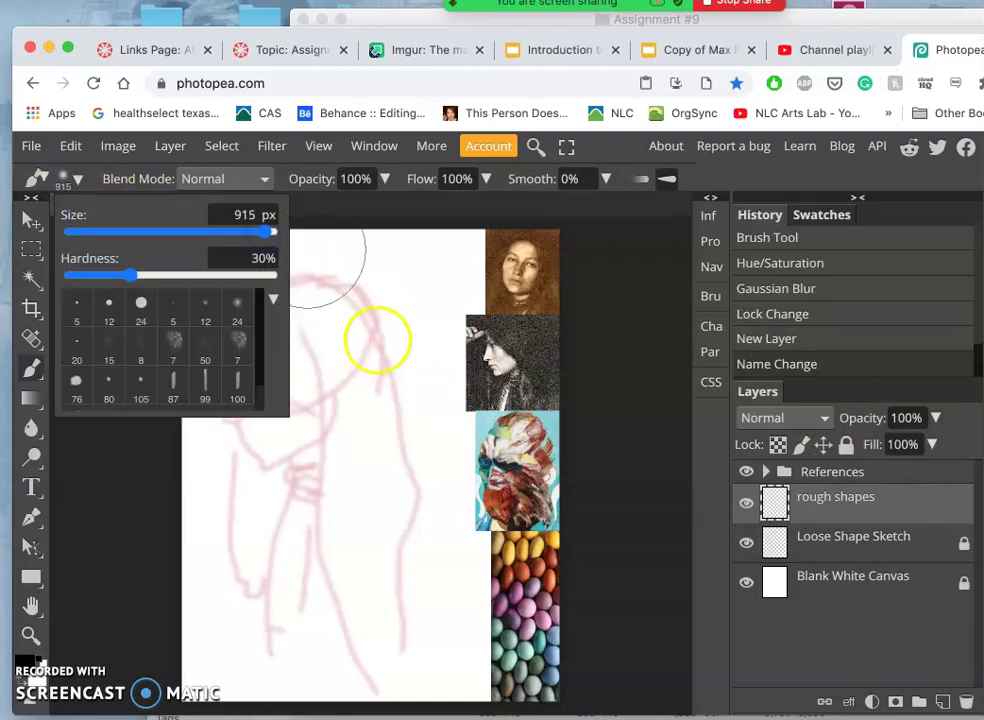
{"action": "left_click_drag", "start_coordinate": [345, 340], "coordinate": [273, 368]}
{"action": "left_click", "coordinate": [516, 675]}
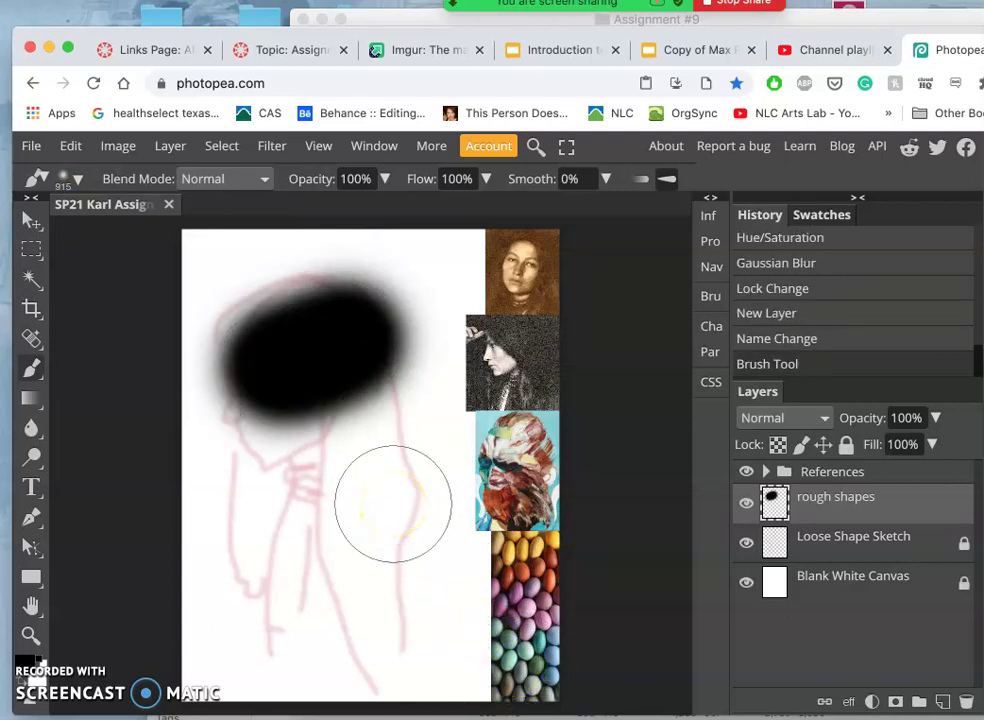
{"action": "key", "text": "ctrl+z"}
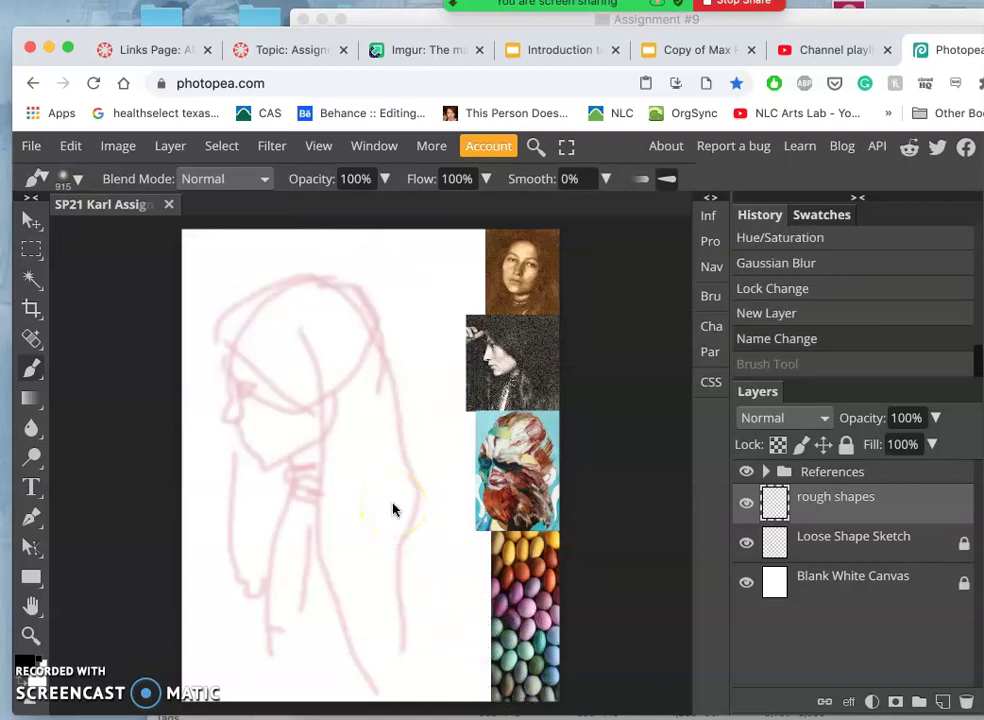
Switch to the textured 7 px tip at 361 px, testing and undoing a stroke
{"action": "left_click", "coordinate": [80, 181]}
{"action": "left_click", "coordinate": [174, 341]}
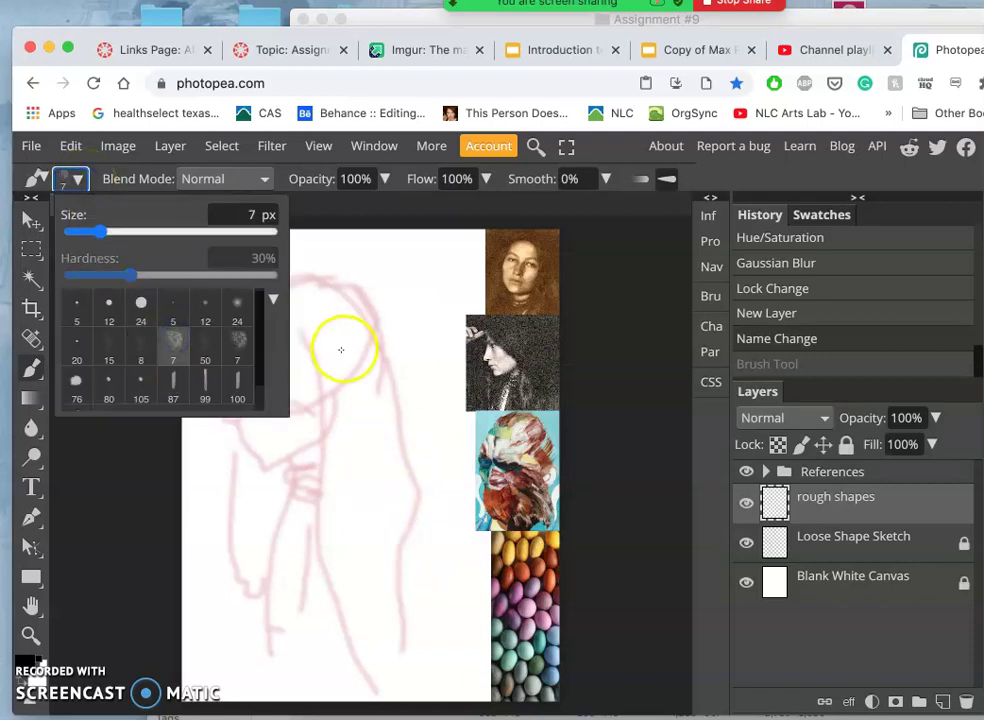
{"action": "left_click", "coordinate": [207, 230]}
{"action": "mouse_move", "coordinate": [300, 281]}
{"action": "left_mouse_down"}
{"action": "mouse_move", "coordinate": [334, 306]}
{"action": "mouse_move", "coordinate": [334, 353]}
{"action": "mouse_move", "coordinate": [317, 358]}
{"action": "mouse_move", "coordinate": [287, 345]}
{"action": "mouse_move", "coordinate": [283, 329]}
{"action": "mouse_move", "coordinate": [266, 356]}
{"action": "left_mouse_up"}
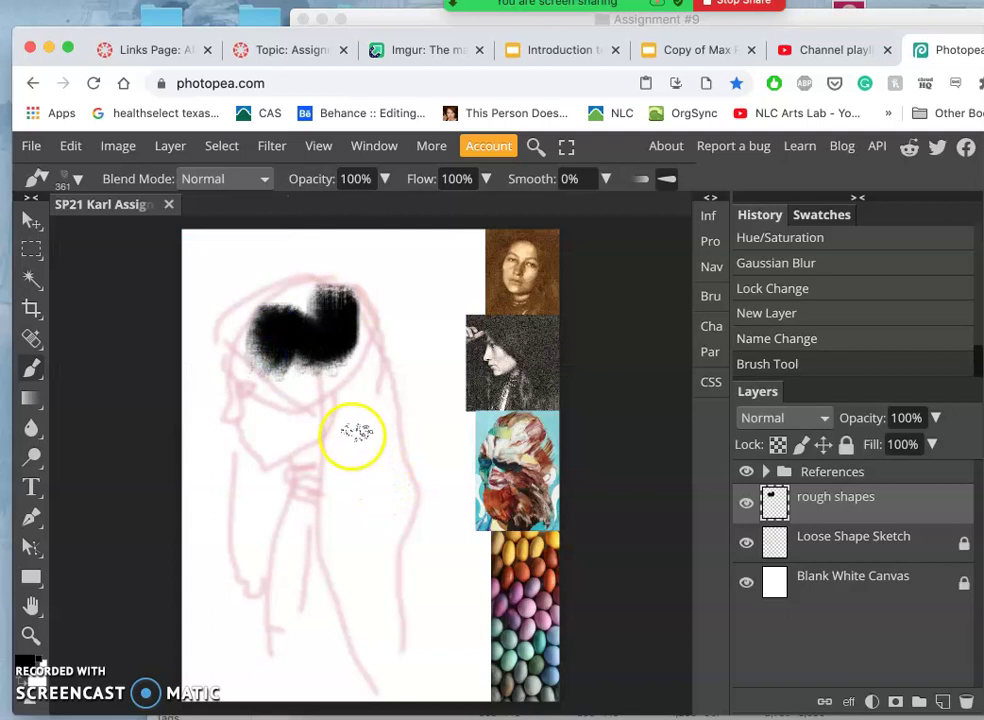
{"action": "key", "text": "ctrl+z"}
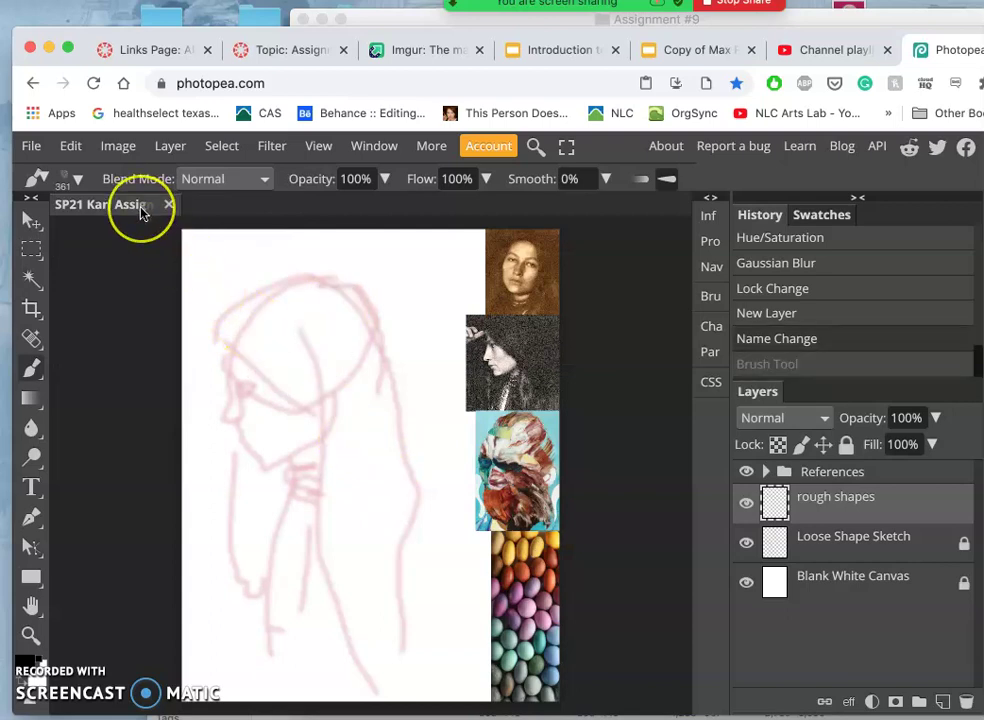
Save the current painting, confirming the overwrite
{"action": "left_click", "coordinate": [31, 146]}
{"action": "left_click", "coordinate": [55, 333]}
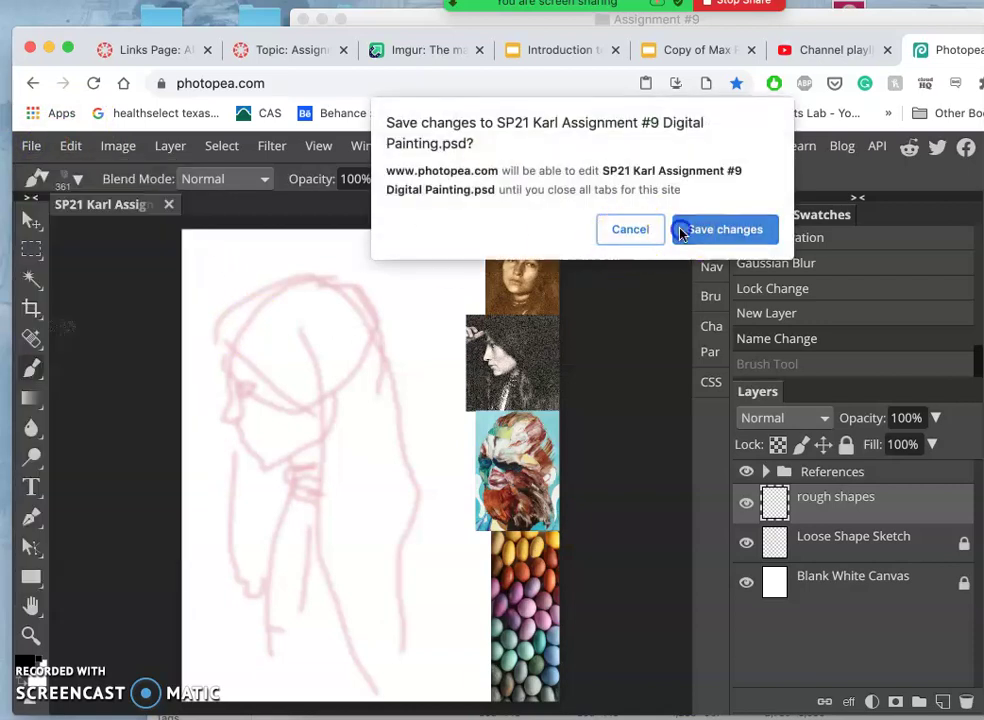
{"action": "left_click", "coordinate": [683, 228]}
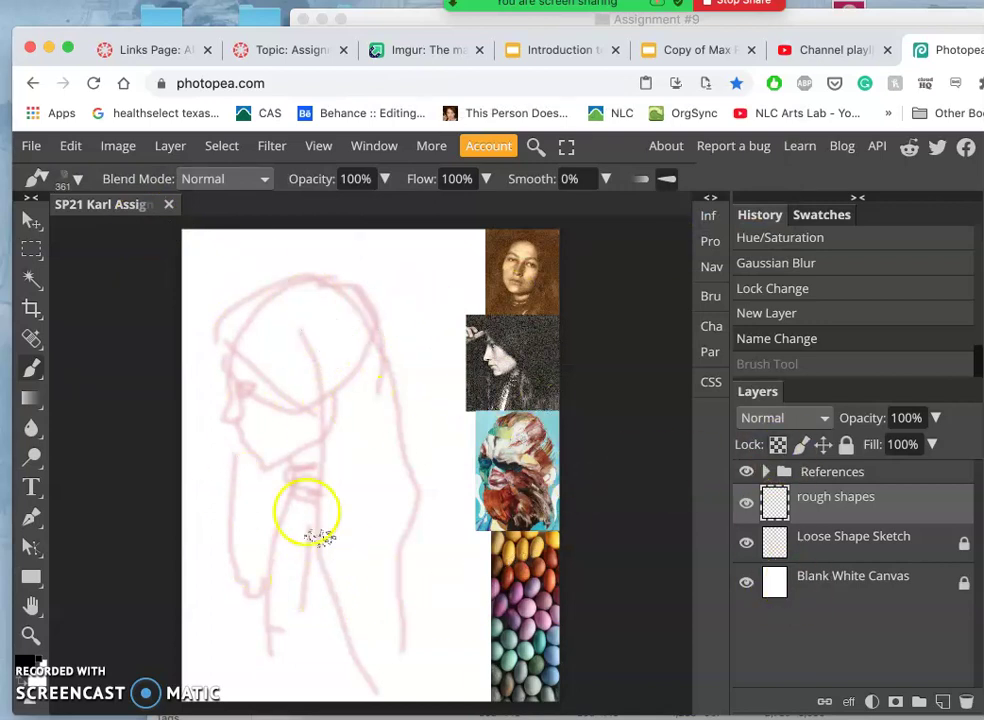
Create a new SP21 brush document, 1000 × 1000 px, with a white background
{"action": "left_click", "coordinate": [29, 146]}
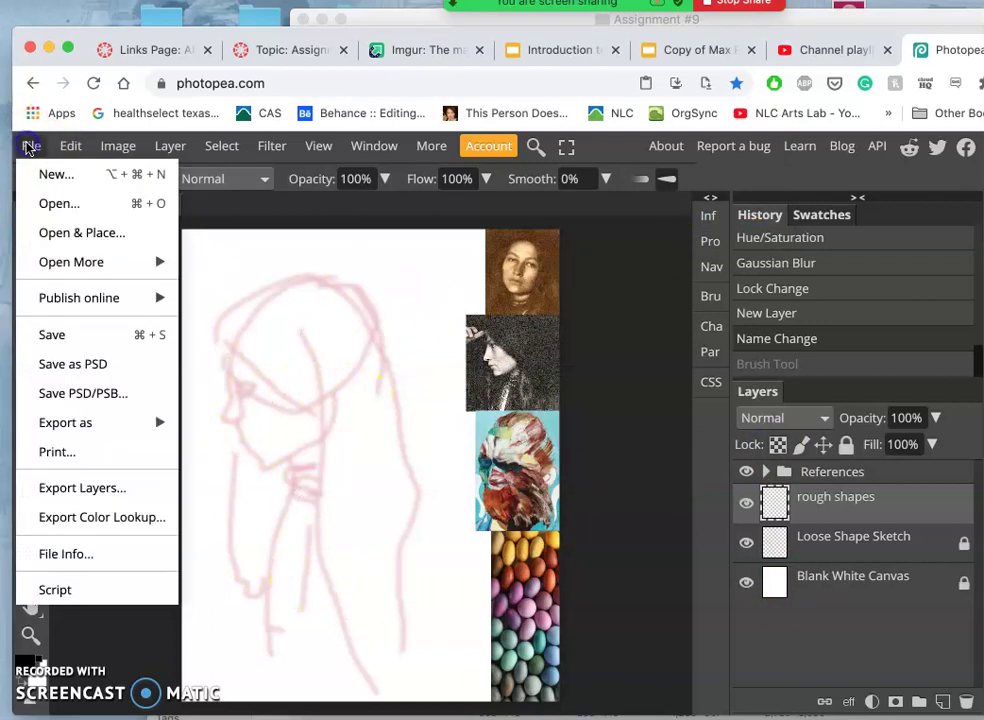
{"action": "left_click", "coordinate": [50, 174]}
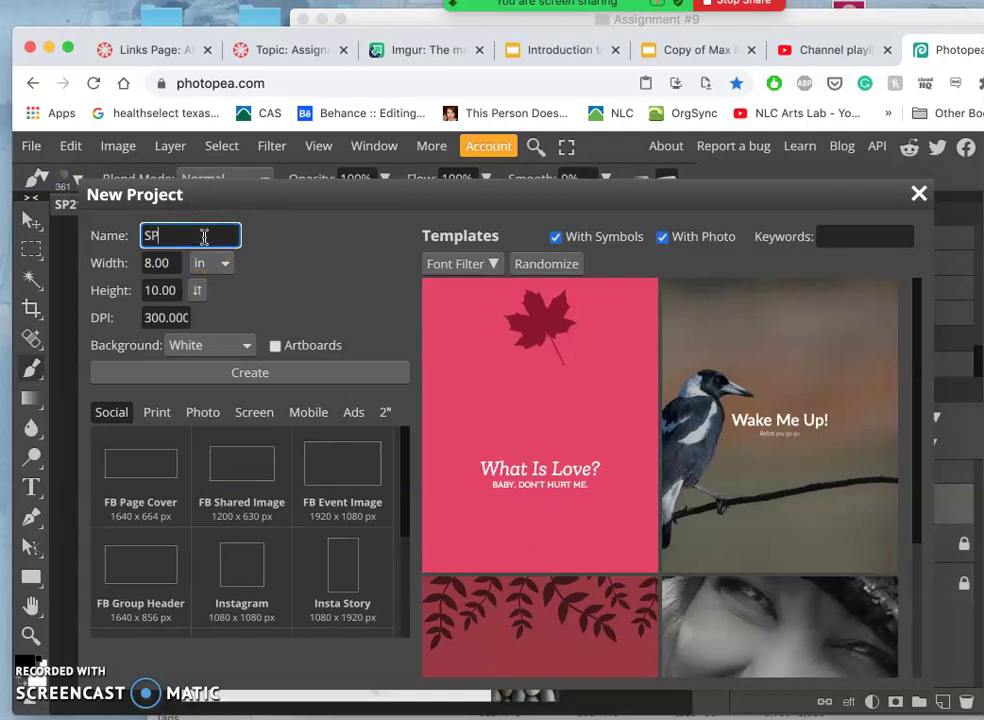
{"action": "type", "text": "SP21 Karlson"}
{"action": "left_click", "coordinate": [220, 263]}
{"action": "left_click", "coordinate": [218, 221]}
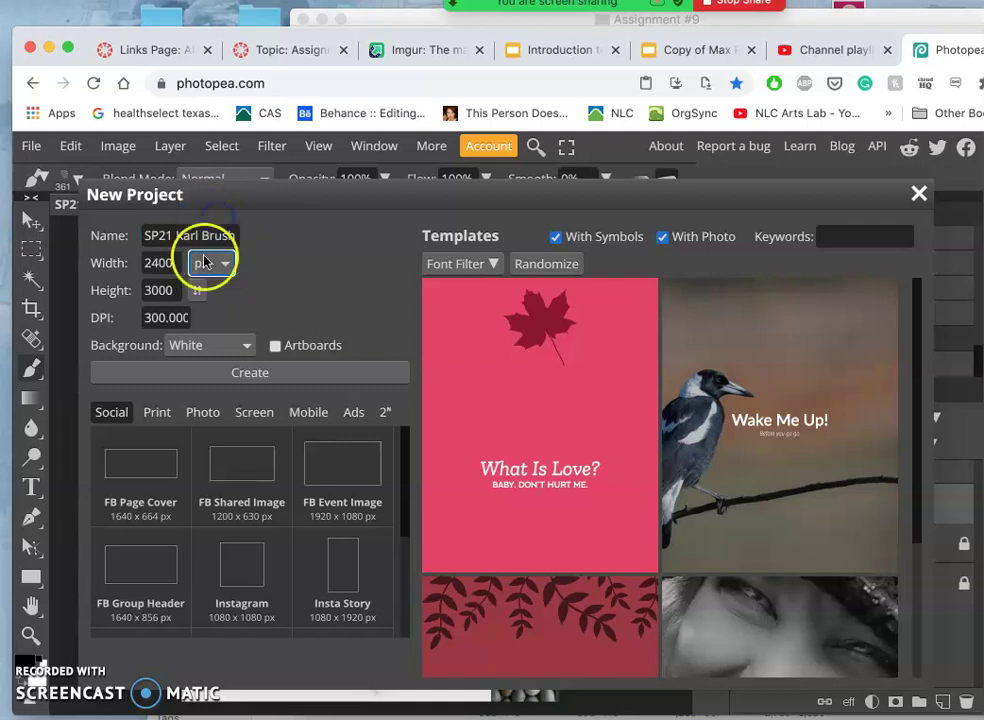
{"action": "left_click", "coordinate": [150, 291]}
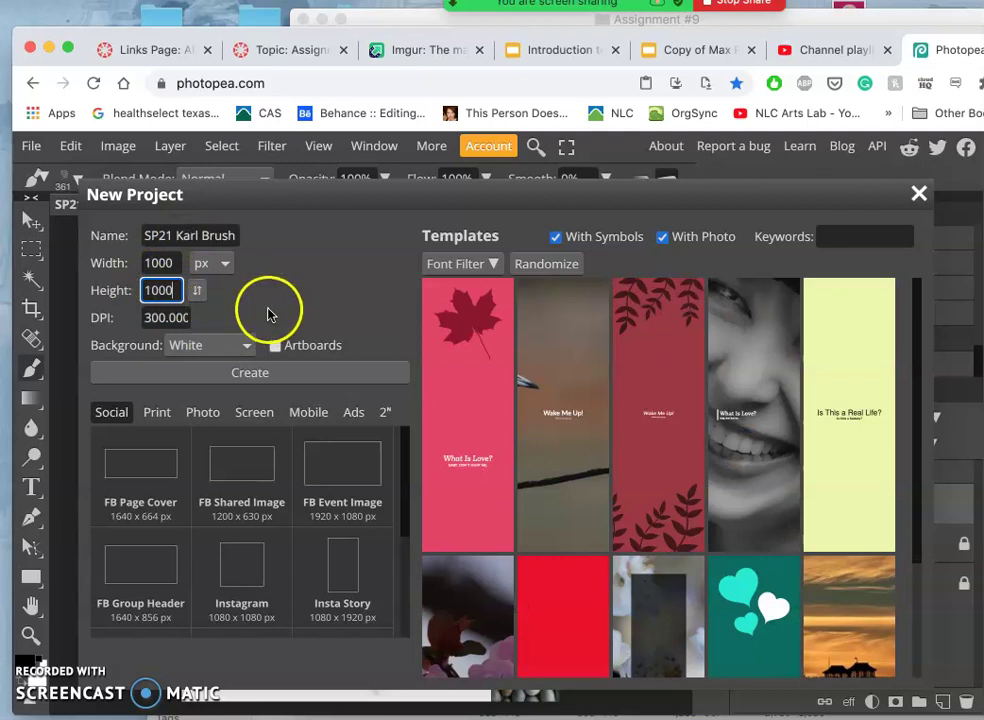
{"action": "double_click", "coordinate": [163, 291]}
{"action": "left_click", "coordinate": [172, 290]}
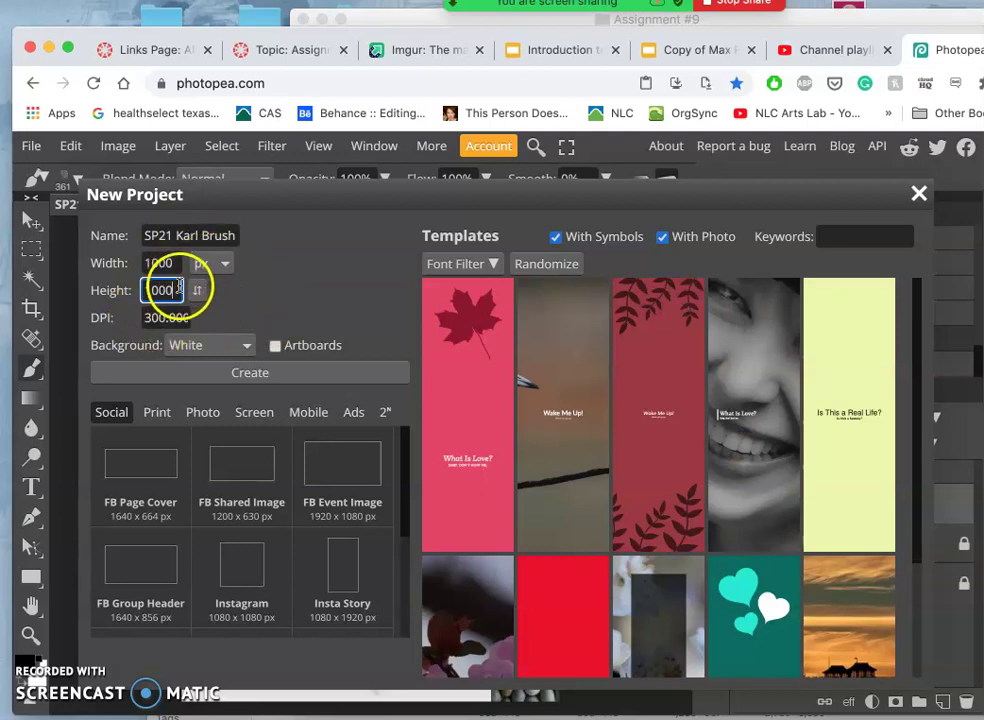
{"action": "left_click", "coordinate": [238, 374]}
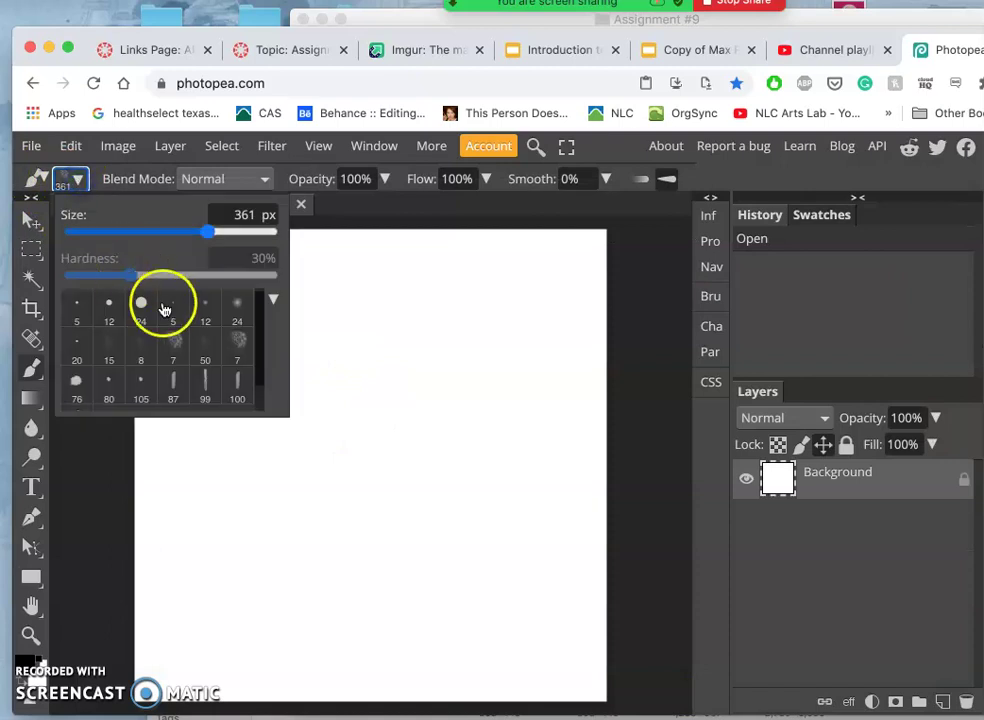
Choose the textured 7 px brush tip and enlarge it to 440 px
{"action": "scroll", "coordinate": [170, 345], "scroll_direction": "down", "scroll_amount": 2}
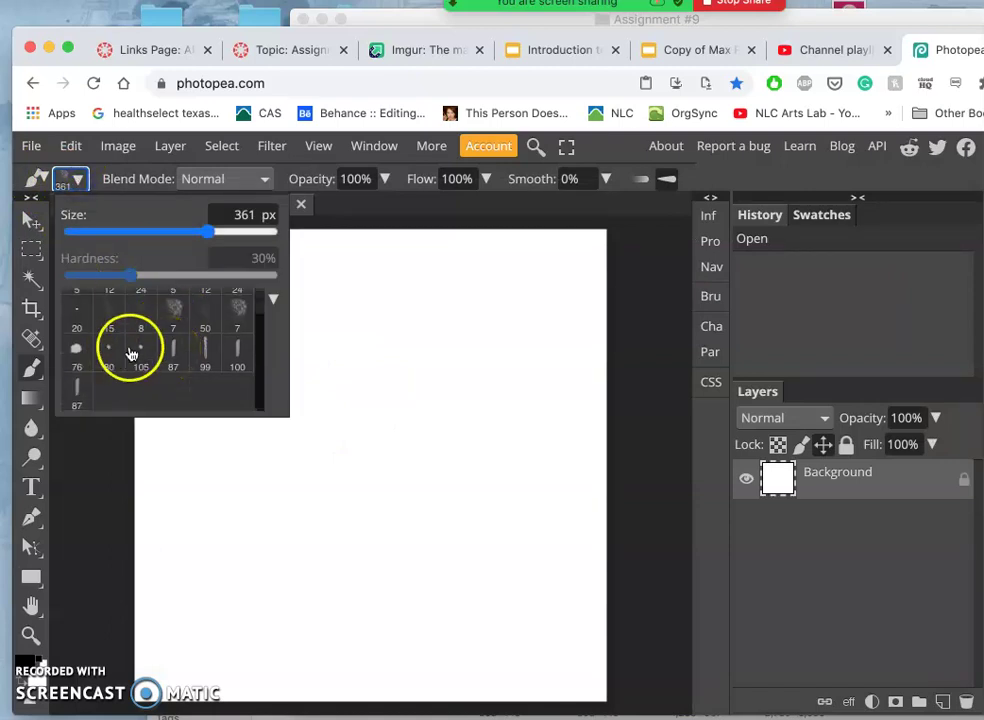
{"action": "left_click", "coordinate": [86, 362]}
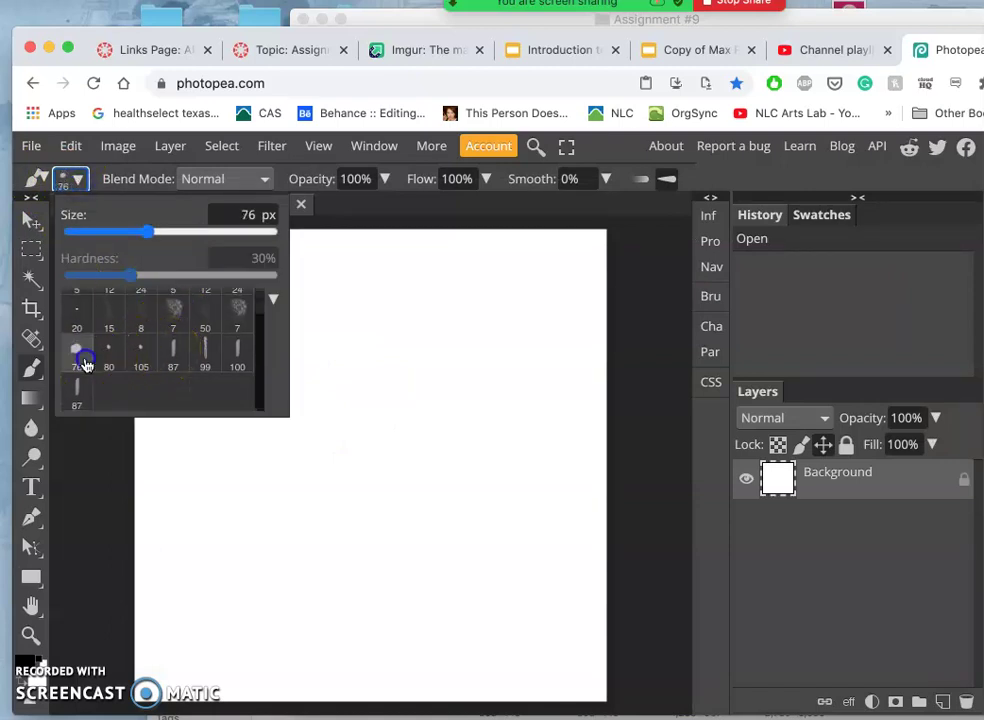
{"action": "scroll", "coordinate": [188, 355], "scroll_direction": "up", "scroll_amount": 1}
{"action": "left_click", "coordinate": [180, 343]}
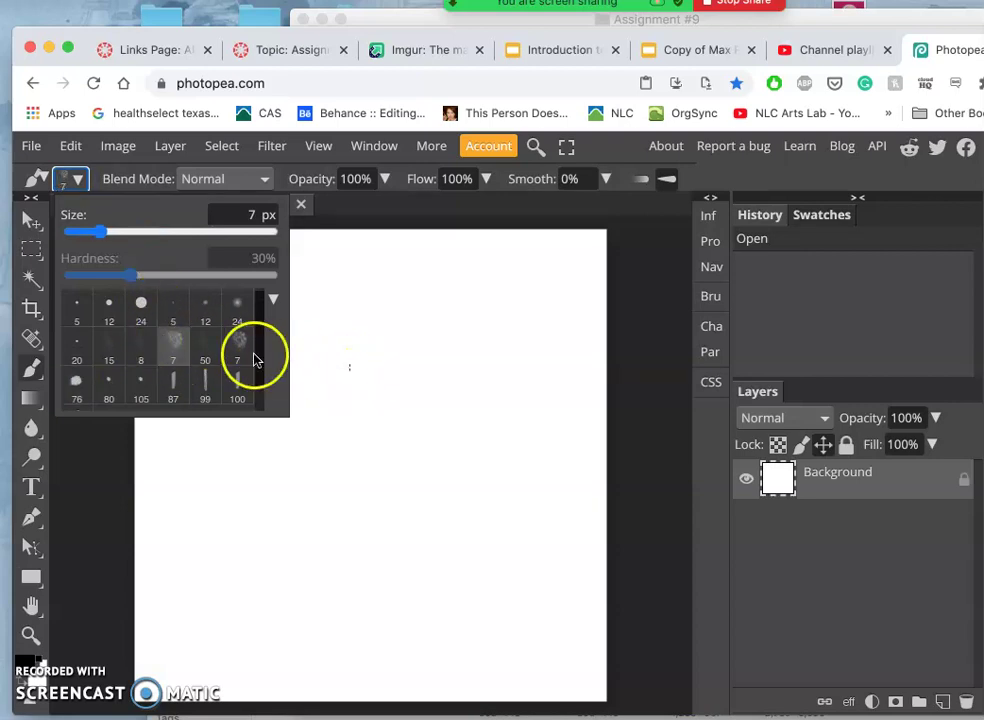
{"action": "left_click", "coordinate": [218, 231]}
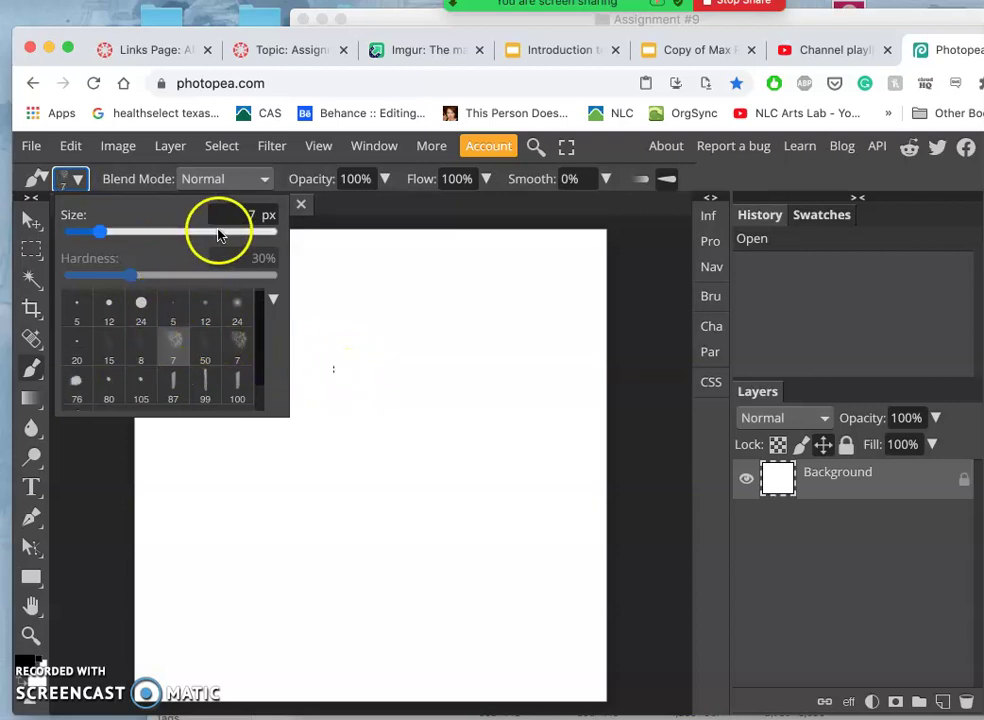
{"action": "left_click", "coordinate": [248, 277]}
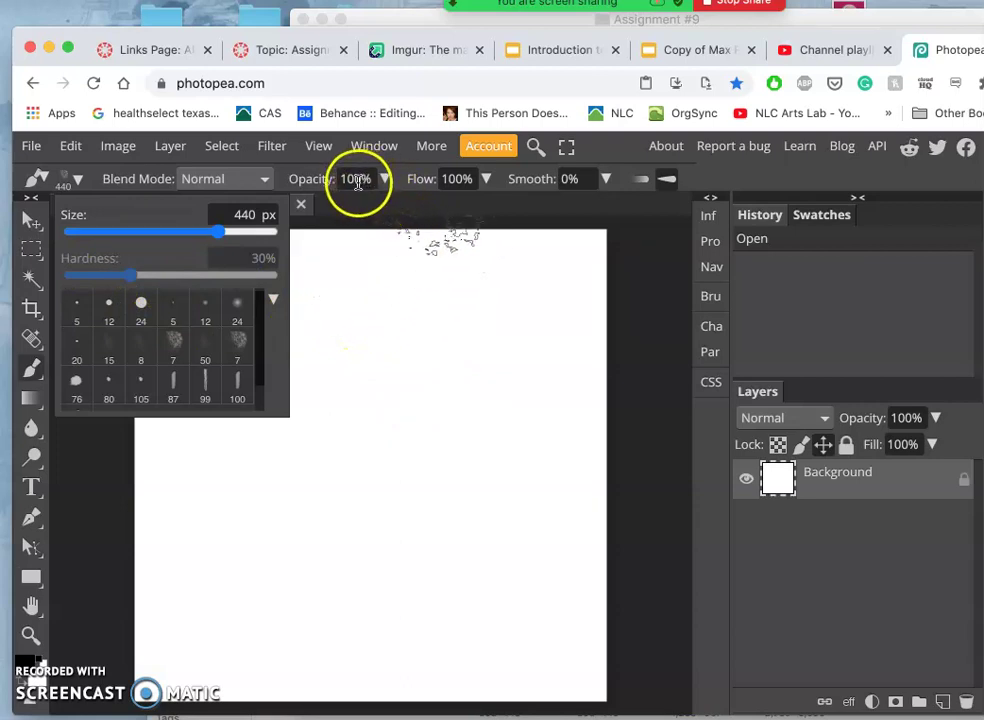
Dab grey textured marks on the canvas, undoing all but the one near the top
{"action": "left_click_drag", "start_coordinate": [406, 330], "coordinate": [406, 325]}
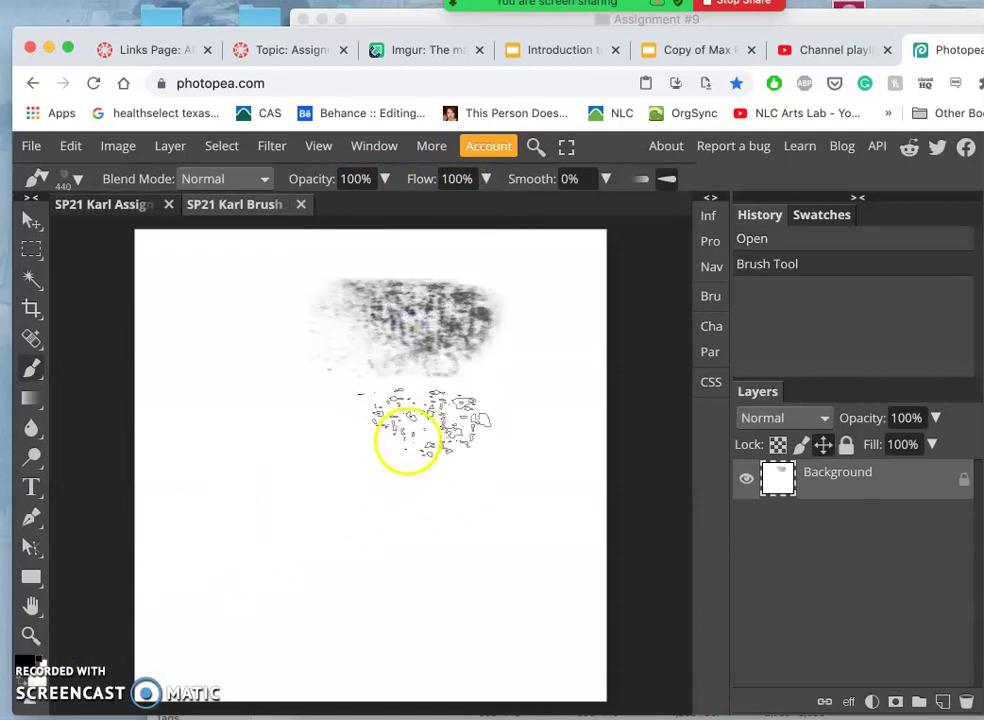
{"action": "left_click", "coordinate": [406, 455]}
{"action": "mouse_move", "coordinate": [406, 457]}
{"action": "left_mouse_down"}
{"action": "mouse_move", "coordinate": [441, 543]}
{"action": "mouse_move", "coordinate": [417, 460]}
{"action": "mouse_move", "coordinate": [385, 402]}
{"action": "mouse_move", "coordinate": [393, 436]}
{"action": "mouse_move", "coordinate": [235, 440]}
{"action": "left_mouse_up"}
{"action": "left_click", "coordinate": [300, 575]}
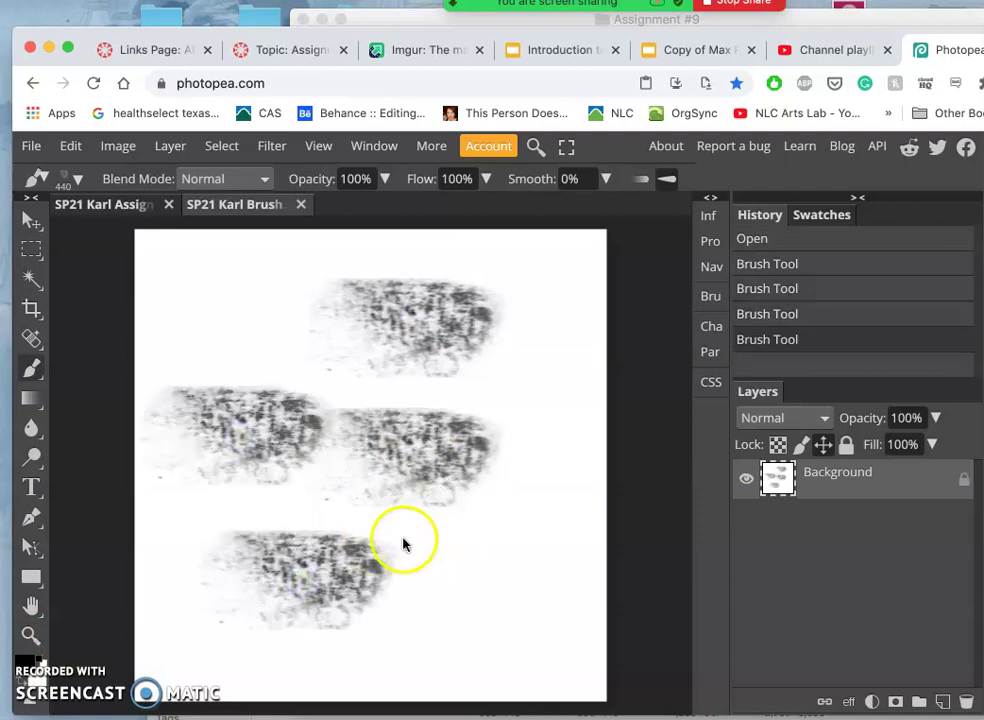
{"action": "key", "text": "ctrl+z"}
{"action": "key", "text": "ctrl+z"}
{"action": "key", "text": "ctrl+z"}
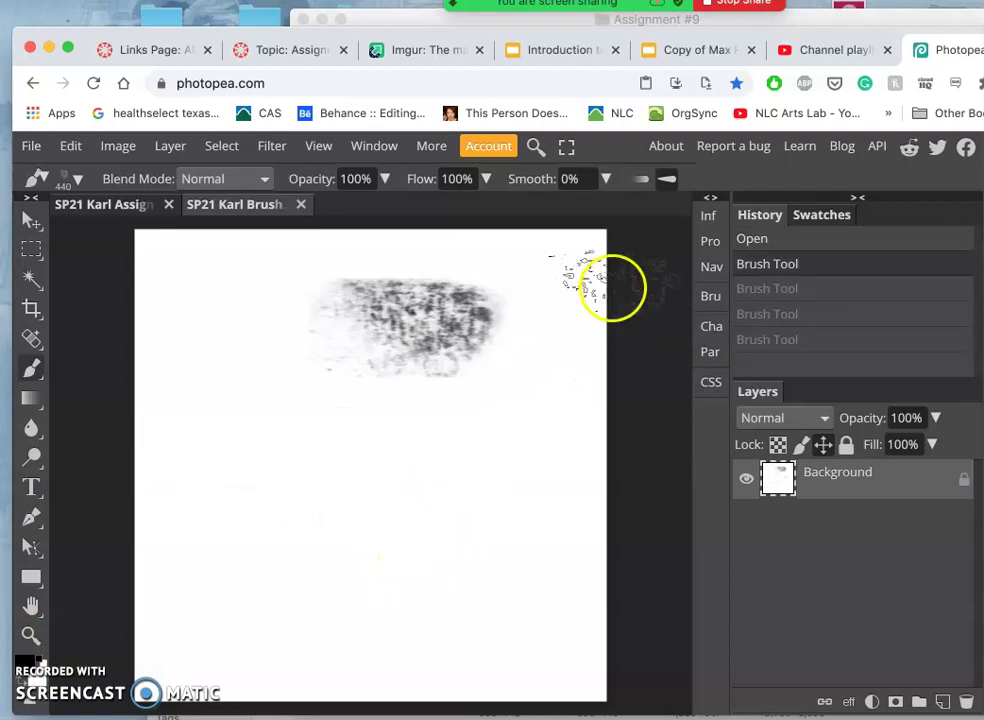
Show the full Brush settings panel, turn off Scatter and enable Tip Dynamics
{"action": "left_click", "coordinate": [710, 298]}
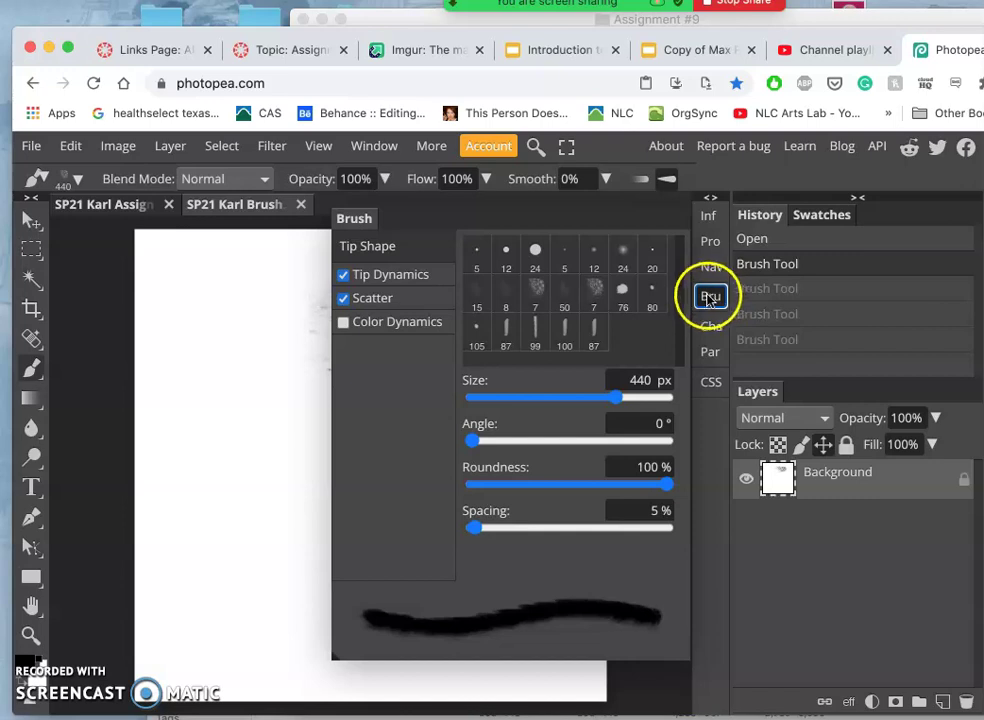
{"action": "left_click", "coordinate": [374, 147]}
{"action": "left_click", "coordinate": [385, 241]}
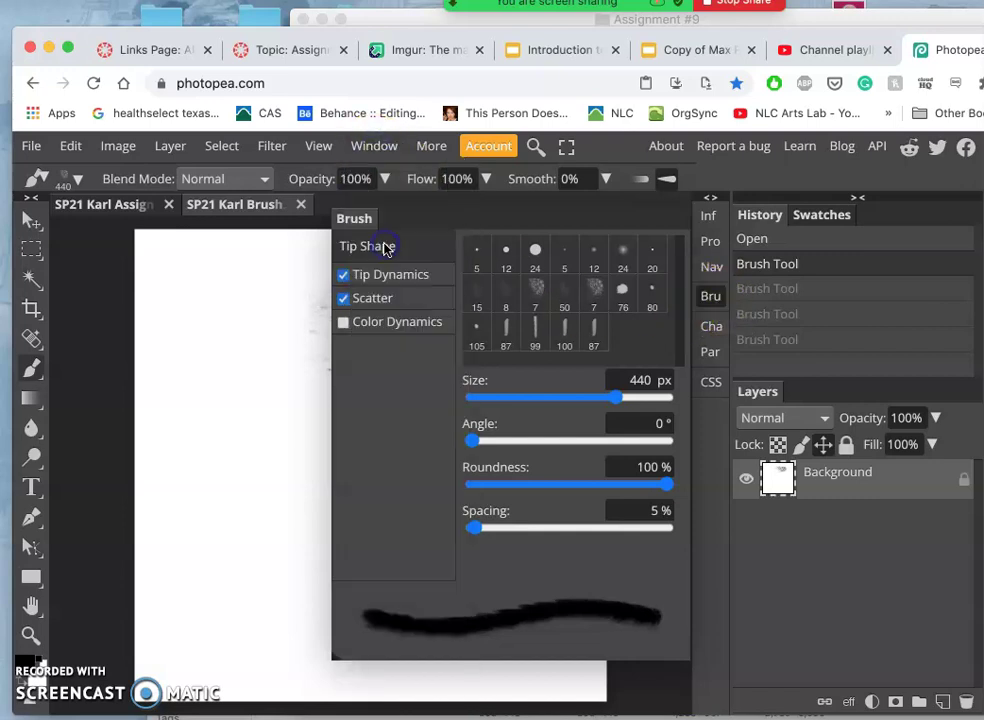
{"action": "left_click", "coordinate": [344, 300]}
{"action": "left_click", "coordinate": [344, 276]}
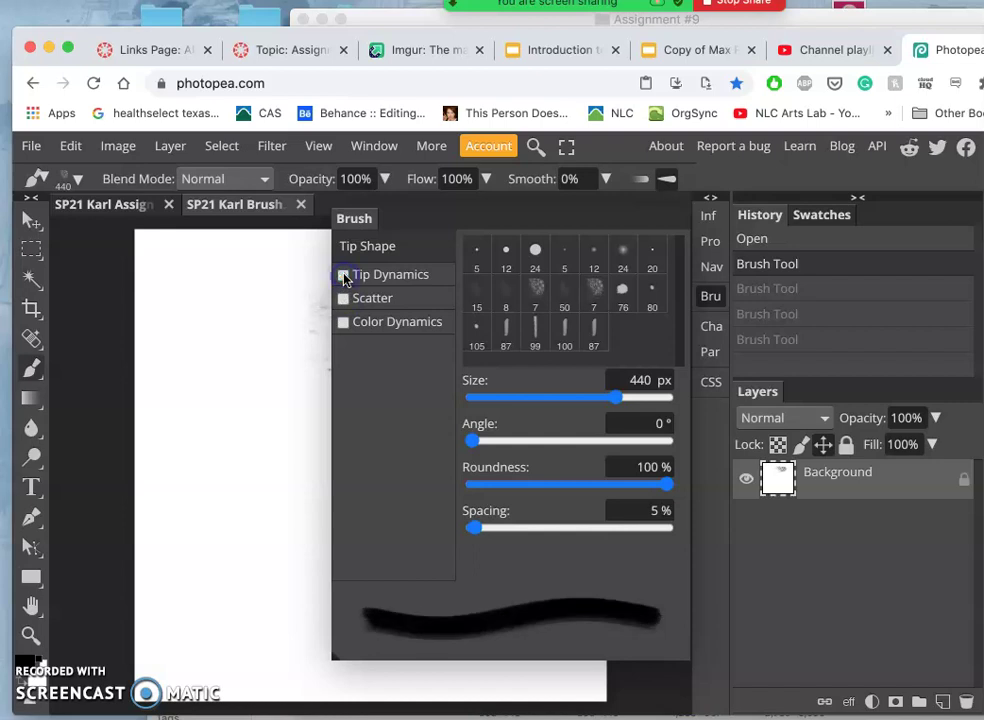
{"action": "left_click", "coordinate": [380, 276]}
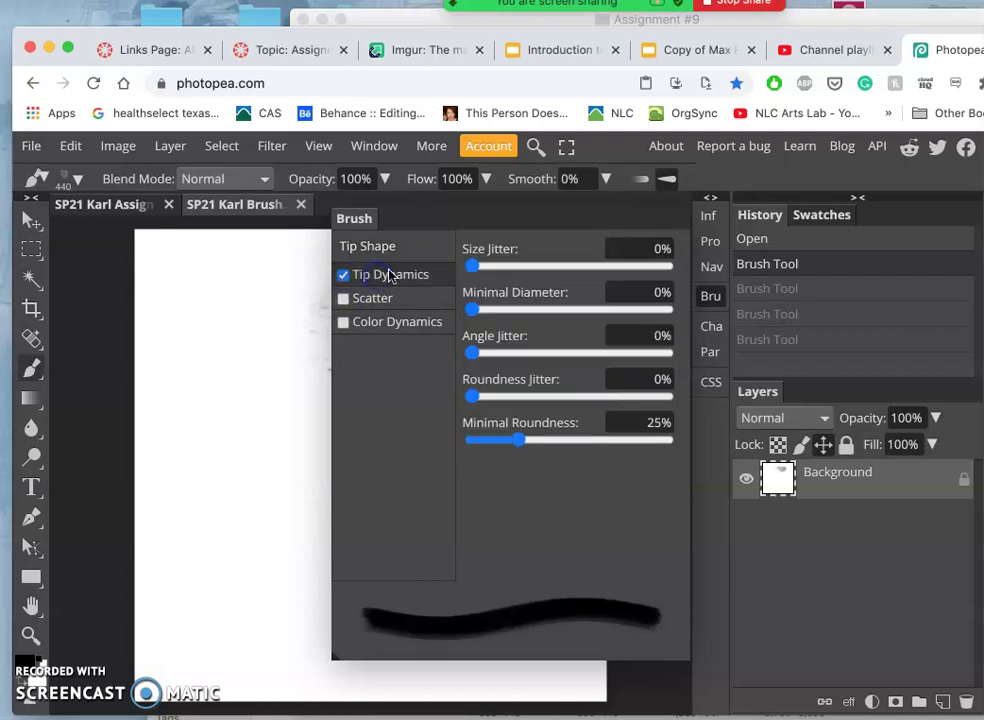
Set Tip Dynamics size jitter to 32%, angle jitter 28% and roundness jitter 13%, undoing a test stroke
{"action": "left_click", "coordinate": [509, 268]}
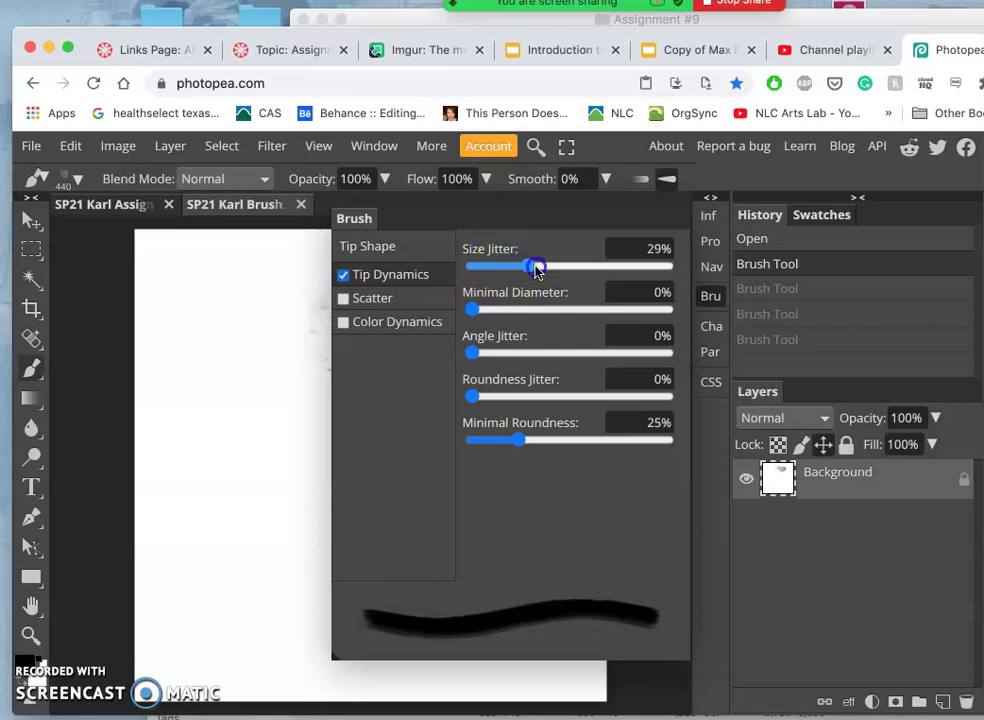
{"action": "left_click_drag", "start_coordinate": [537, 270], "coordinate": [534, 266]}
{"action": "left_click", "coordinate": [544, 531]}
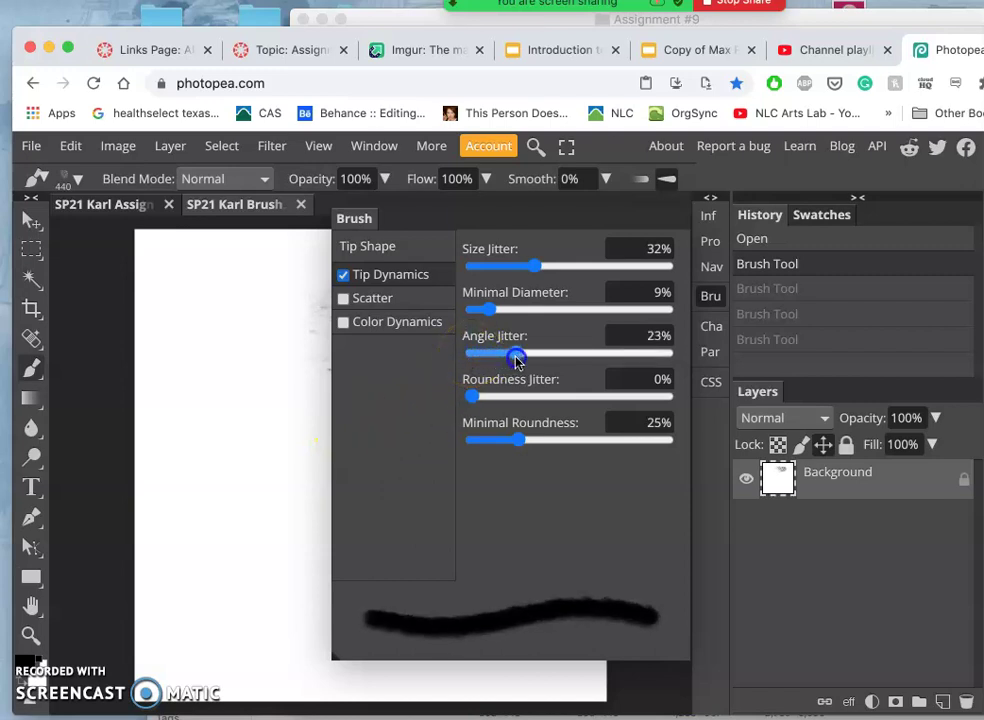
{"action": "mouse_move", "coordinate": [311, 382]}
{"action": "left_mouse_down"}
{"action": "mouse_move", "coordinate": [267, 376]}
{"action": "mouse_move", "coordinate": [230, 328]}
{"action": "left_mouse_up"}
{"action": "key", "text": "ctrl+z"}
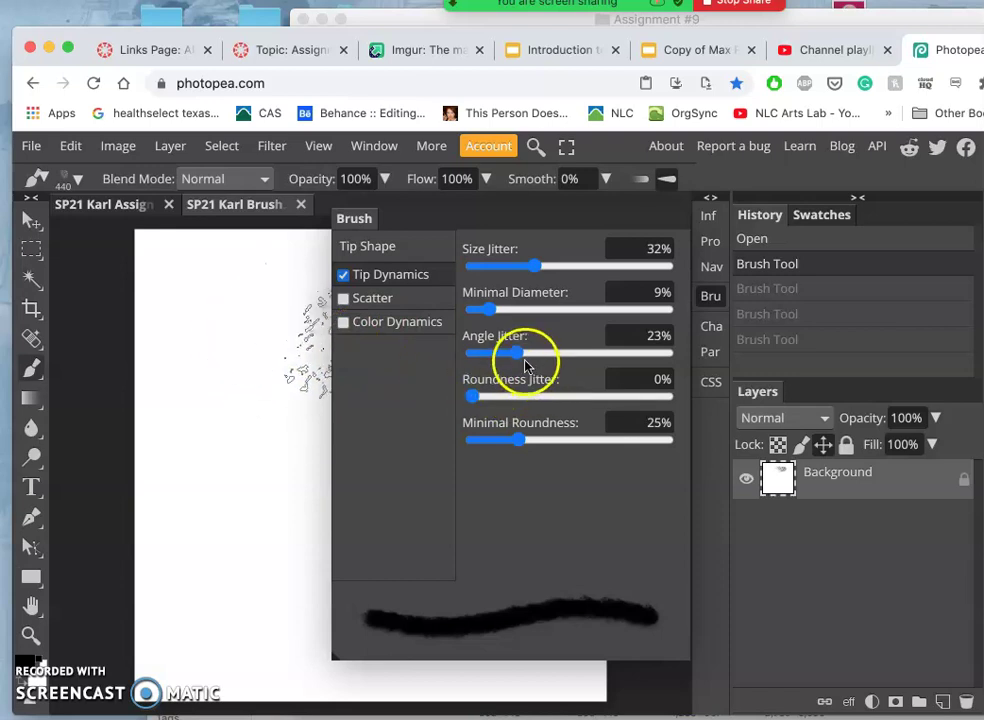
{"action": "left_click_drag", "start_coordinate": [527, 360], "coordinate": [529, 358]}
{"action": "mouse_move", "coordinate": [468, 397]}
{"action": "left_mouse_down"}
{"action": "mouse_move", "coordinate": [496, 398]}
{"action": "mouse_move", "coordinate": [497, 407]}
{"action": "left_mouse_up"}
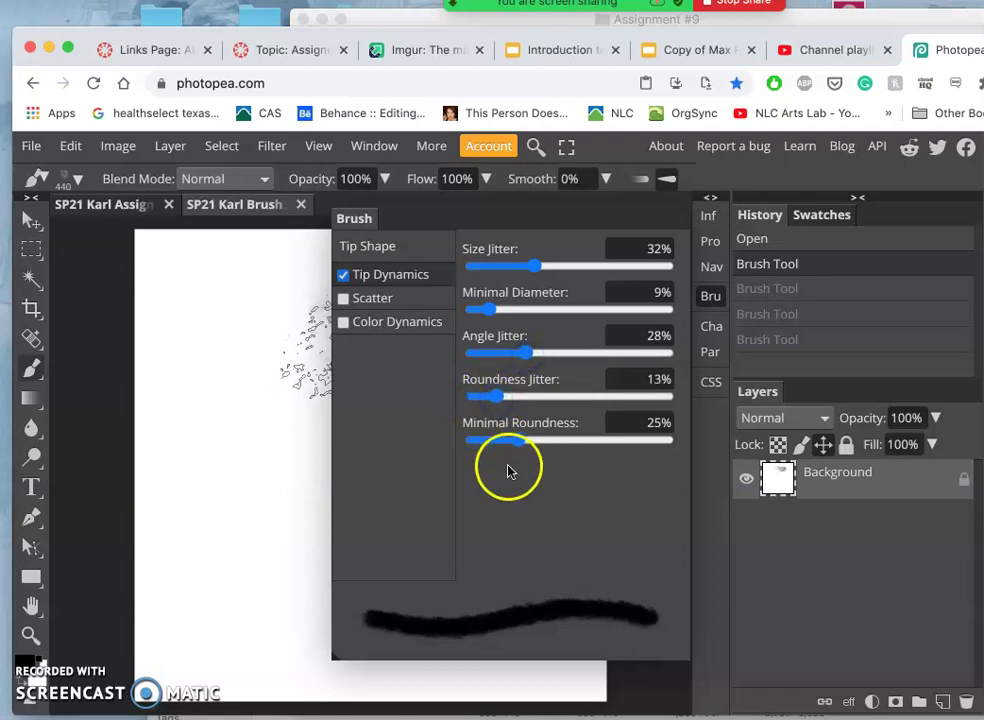
{"action": "mouse_move", "coordinate": [290, 405]}
{"action": "left_mouse_down"}
{"action": "mouse_move", "coordinate": [206, 320]}
{"action": "mouse_move", "coordinate": [202, 272]}
{"action": "mouse_move", "coordinate": [220, 283]}
{"action": "mouse_move", "coordinate": [202, 334]}
{"action": "mouse_move", "coordinate": [217, 389]}
{"action": "mouse_move", "coordinate": [264, 452]}
{"action": "mouse_move", "coordinate": [246, 500]}
{"action": "mouse_move", "coordinate": [226, 518]}
{"action": "left_mouse_up"}
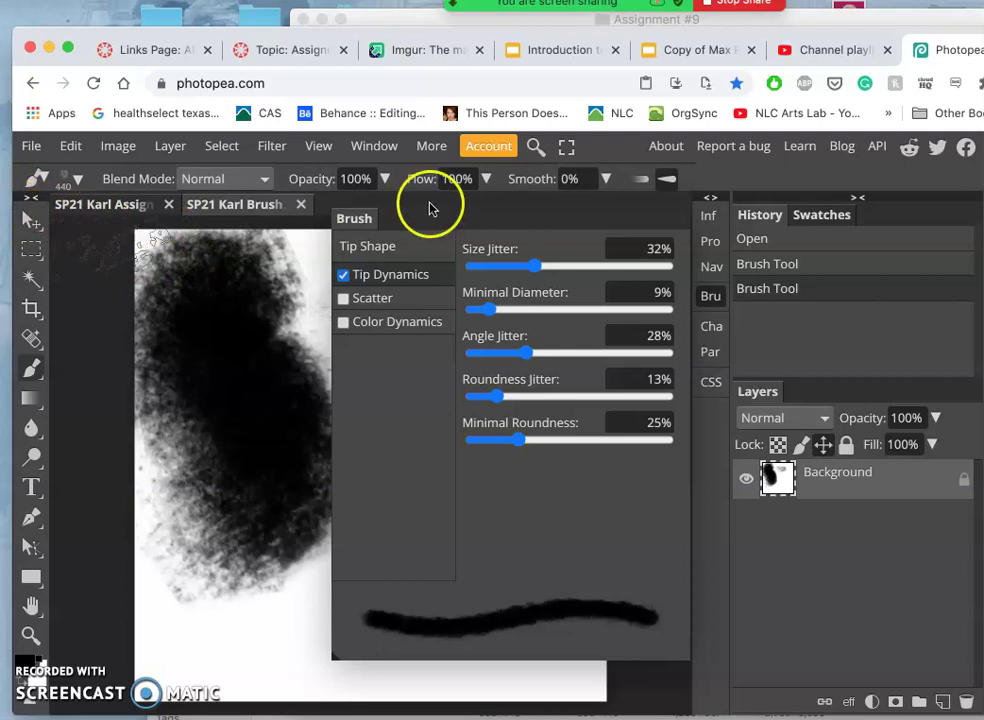
Collapse the brush settings, try a stroke on the grey patch, undo it, and select all
{"action": "left_click", "coordinate": [708, 201]}
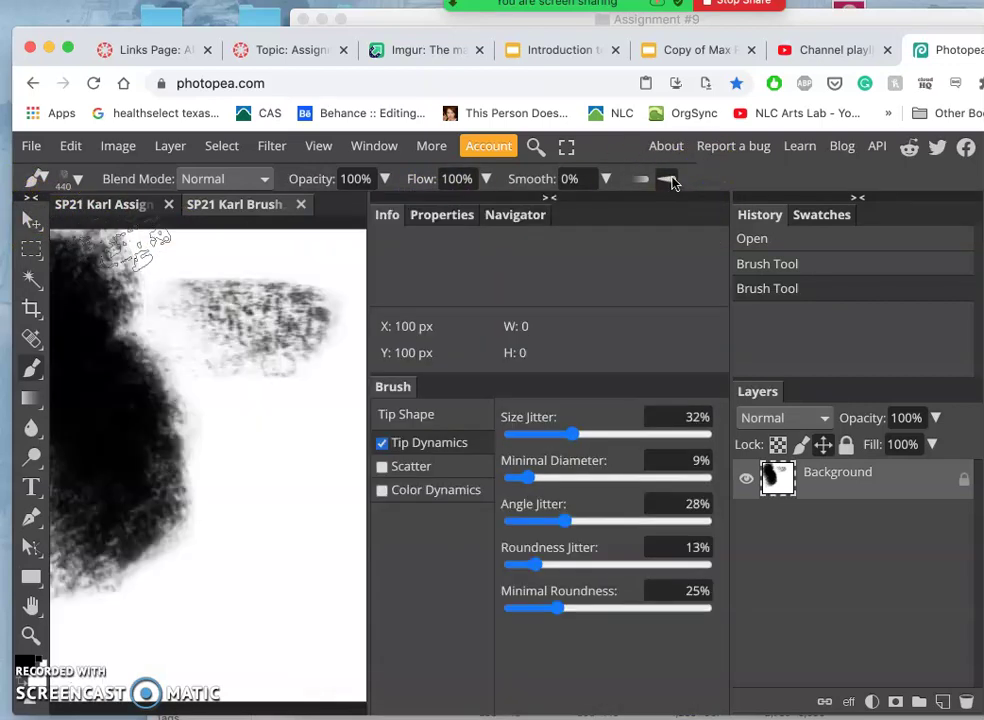
{"action": "left_click", "coordinate": [469, 228]}
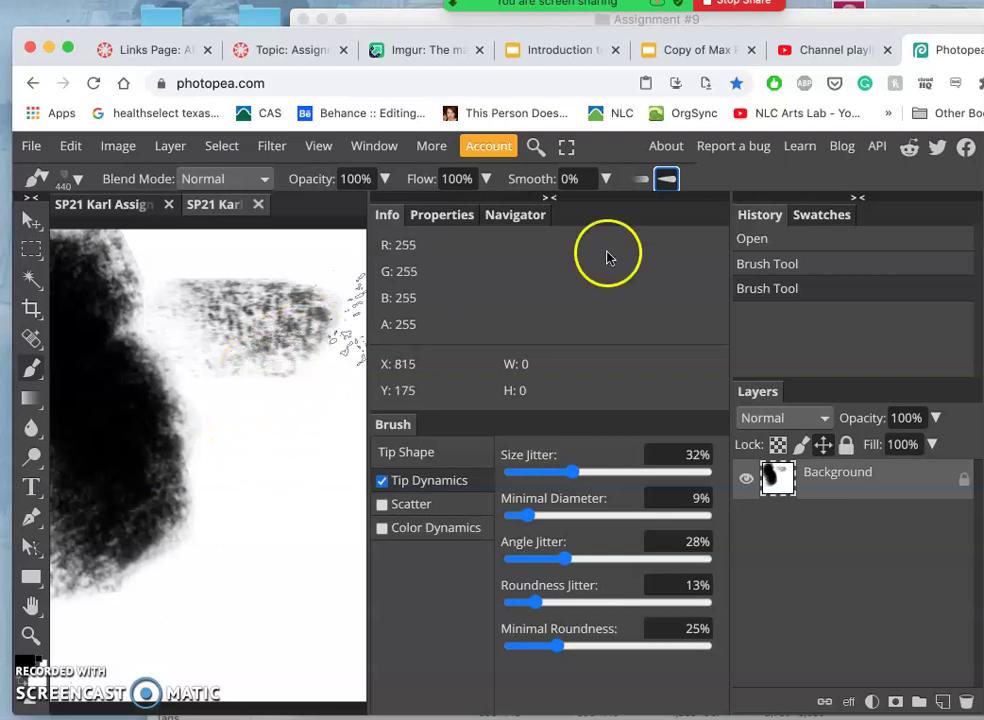
{"action": "left_click", "coordinate": [551, 200]}
{"action": "mouse_move", "coordinate": [535, 245]}
{"action": "left_mouse_down"}
{"action": "mouse_move", "coordinate": [474, 365]}
{"action": "mouse_move", "coordinate": [445, 452]}
{"action": "mouse_move", "coordinate": [482, 522]}
{"action": "mouse_move", "coordinate": [487, 560]}
{"action": "mouse_move", "coordinate": [458, 600]}
{"action": "left_mouse_up"}
{"action": "key", "text": "ctrl+z"}
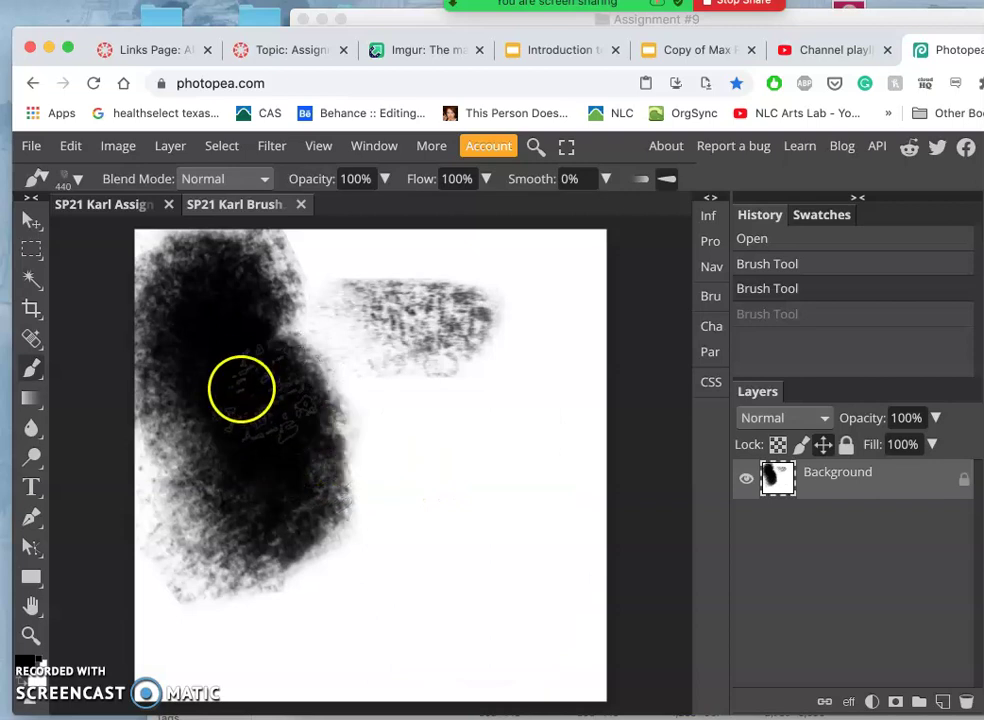
{"action": "key", "text": "ctrl+a"}
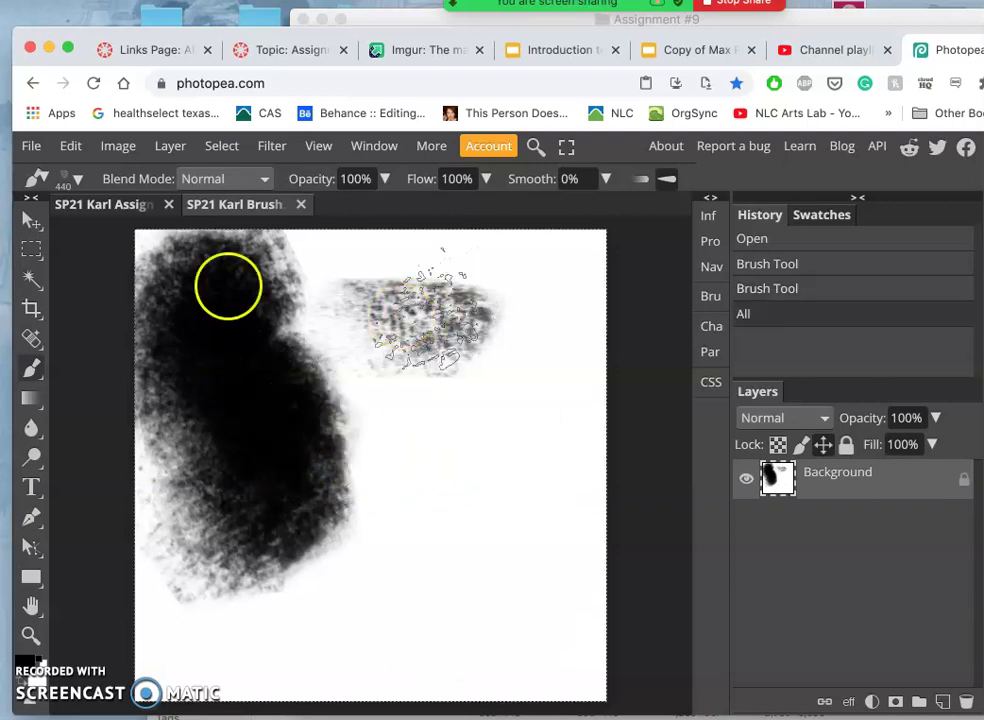
Rectangle-select the canvas, delete its contents, then undo the deletion
{"action": "left_click", "coordinate": [30, 251]}
{"action": "left_click_drag", "start_coordinate": [129, 223], "coordinate": [589, 676]}
{"action": "key", "text": "Delete"}
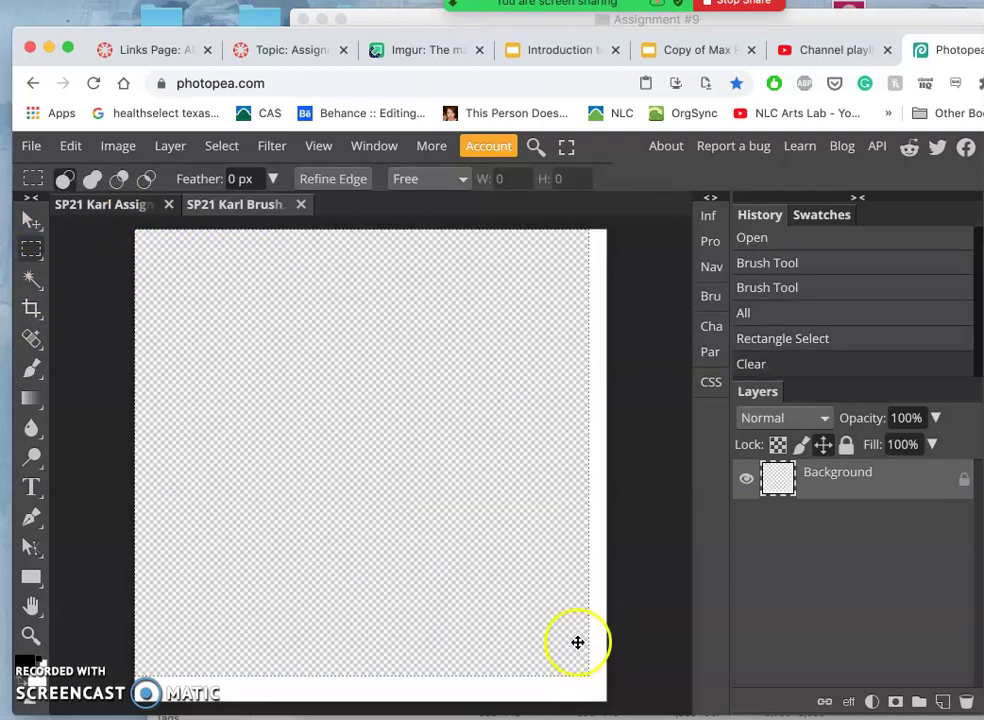
{"action": "key", "text": "super+z"}
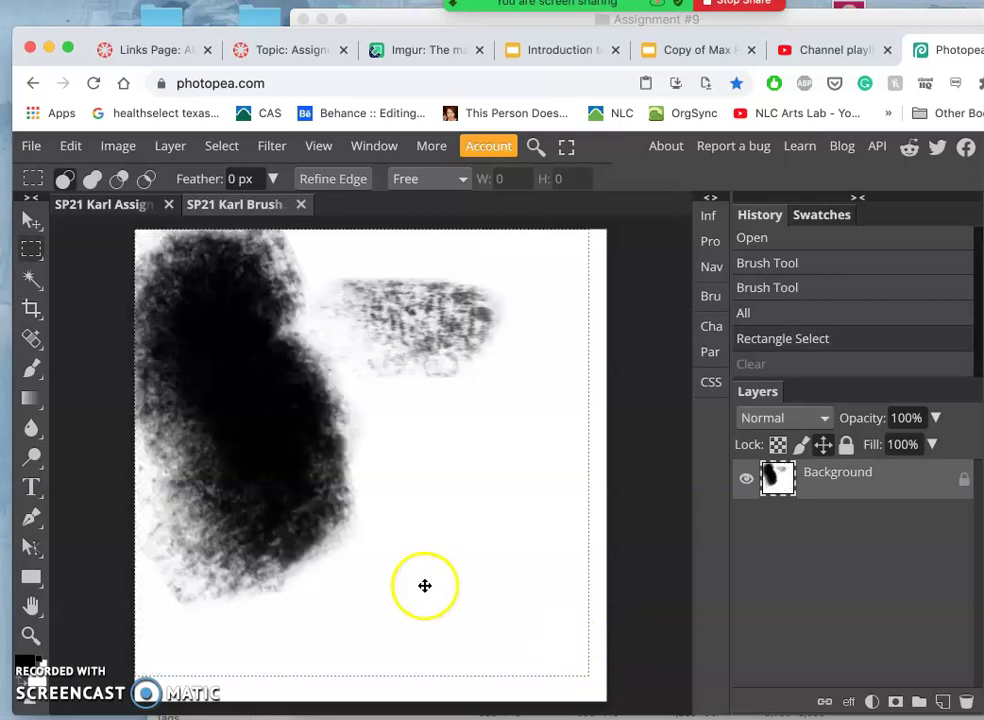
Fill the whole canvas with White via Edit > Fill
{"action": "left_click", "coordinate": [70, 146]}
{"action": "left_click", "coordinate": [107, 456]}
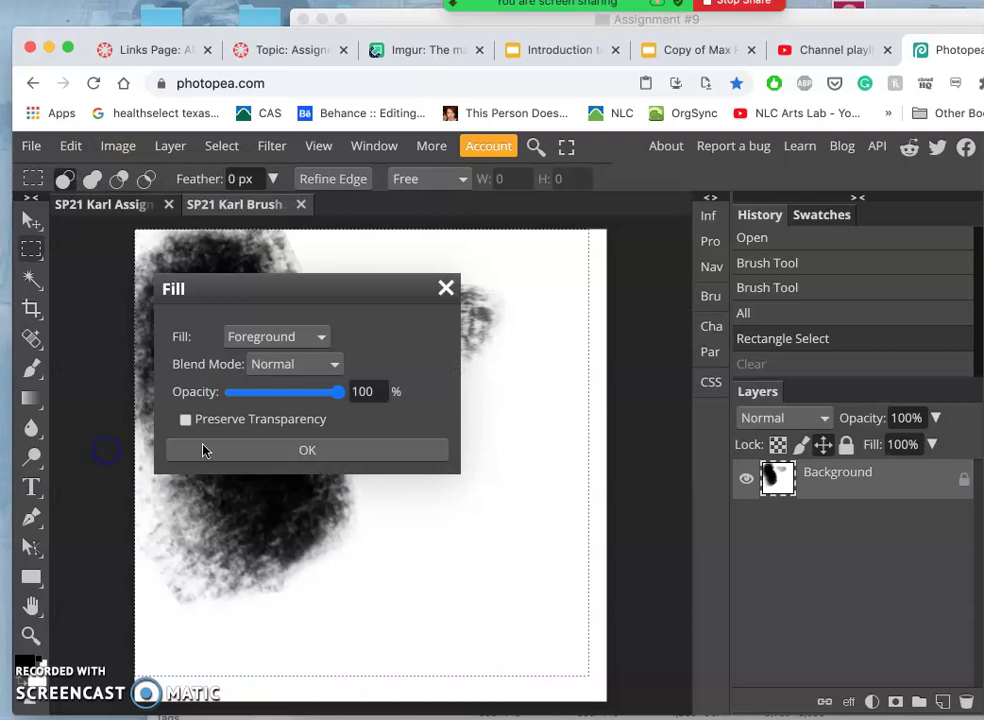
{"action": "left_click", "coordinate": [292, 338]}
{"action": "left_click", "coordinate": [281, 421]}
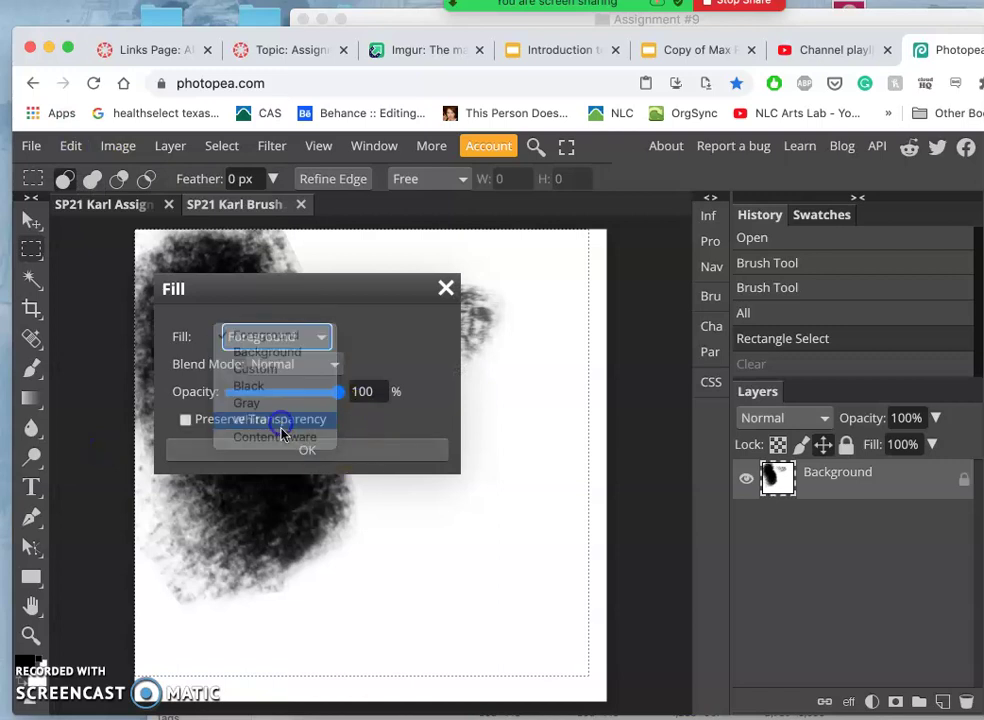
{"action": "left_click", "coordinate": [285, 450]}
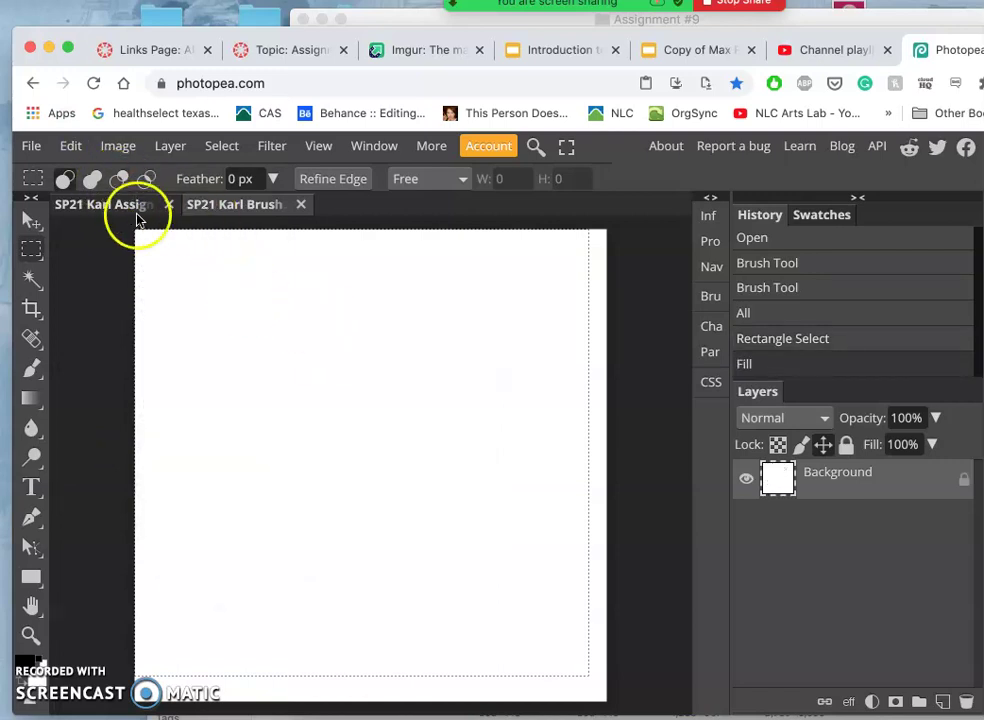
Set the Brush tool to 92 px and clear the canvas selection
{"action": "left_click", "coordinate": [33, 370]}
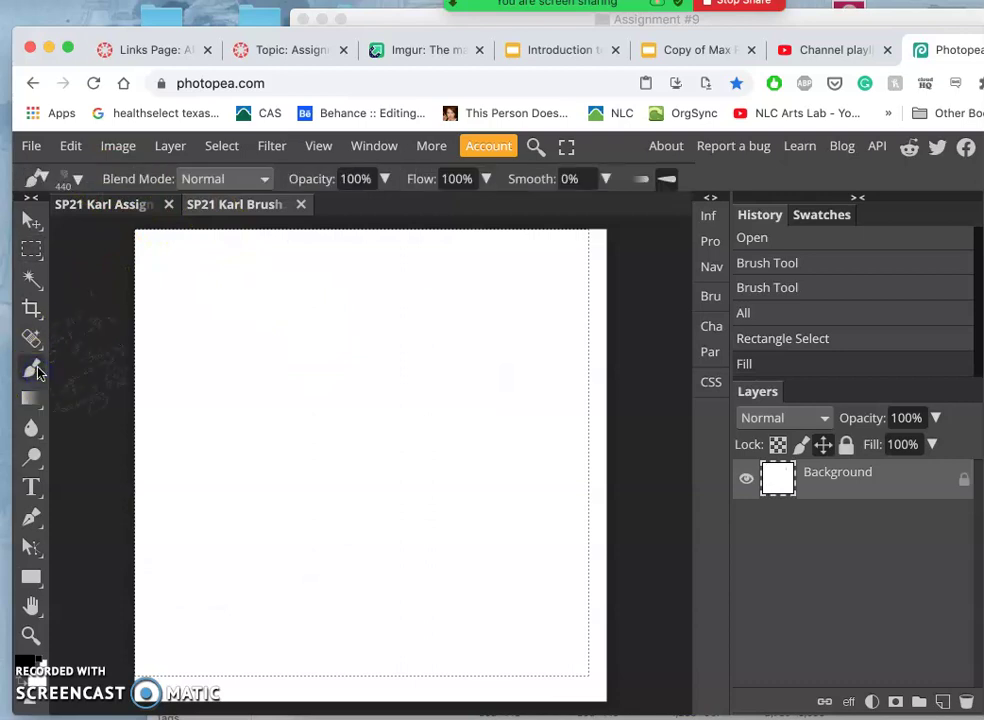
{"action": "left_click", "coordinate": [75, 177]}
{"action": "left_click", "coordinate": [150, 230]}
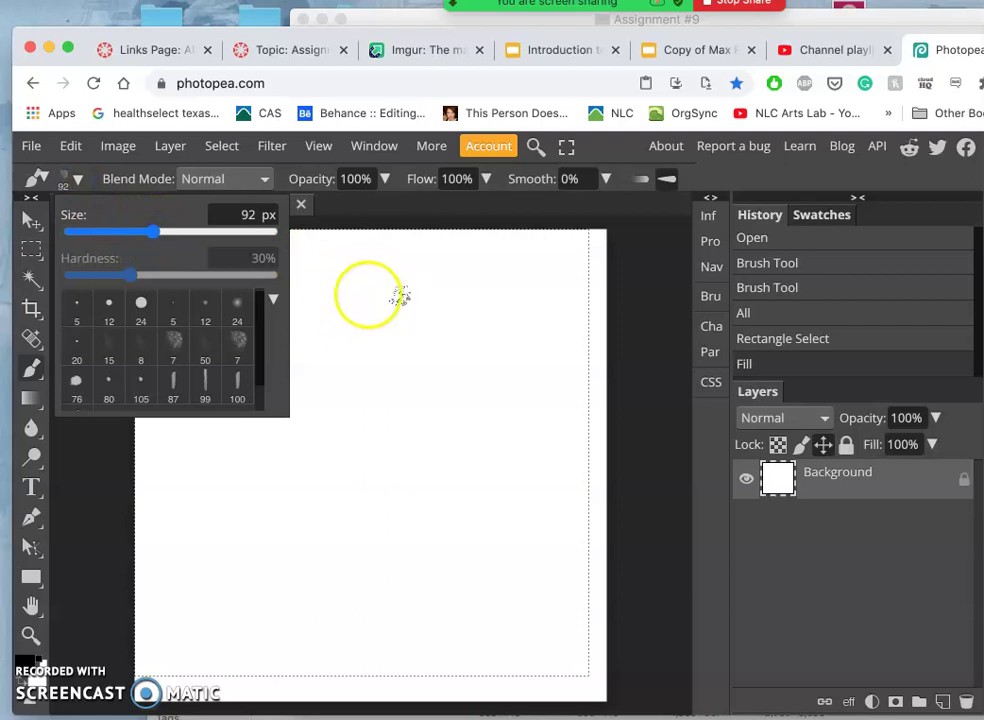
{"action": "key", "text": "super+d"}
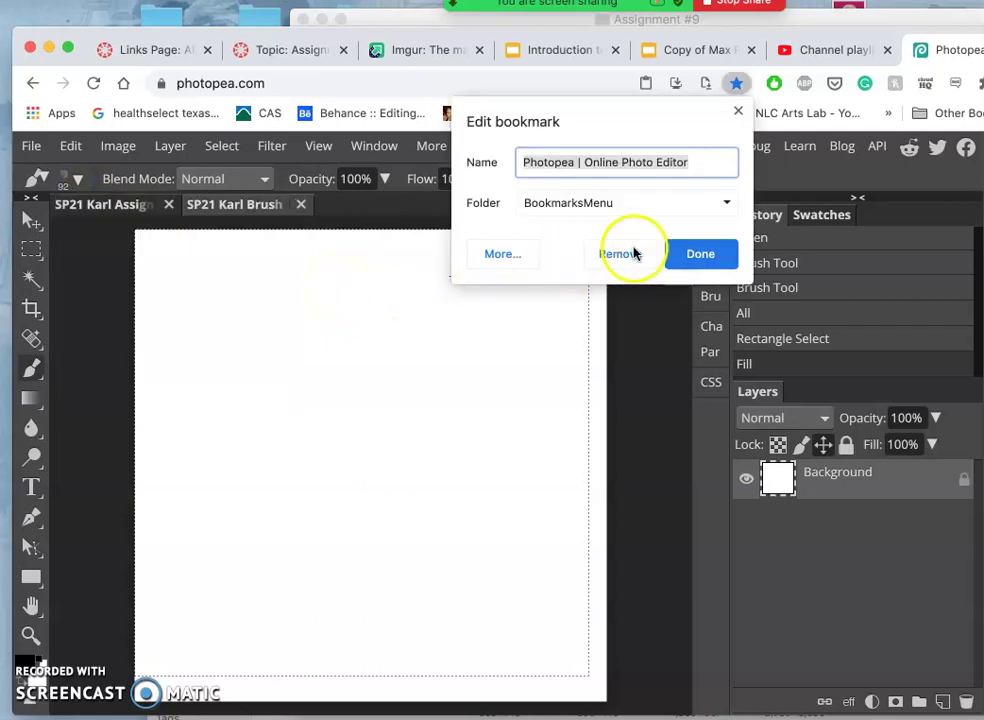
{"action": "left_click", "coordinate": [697, 254]}
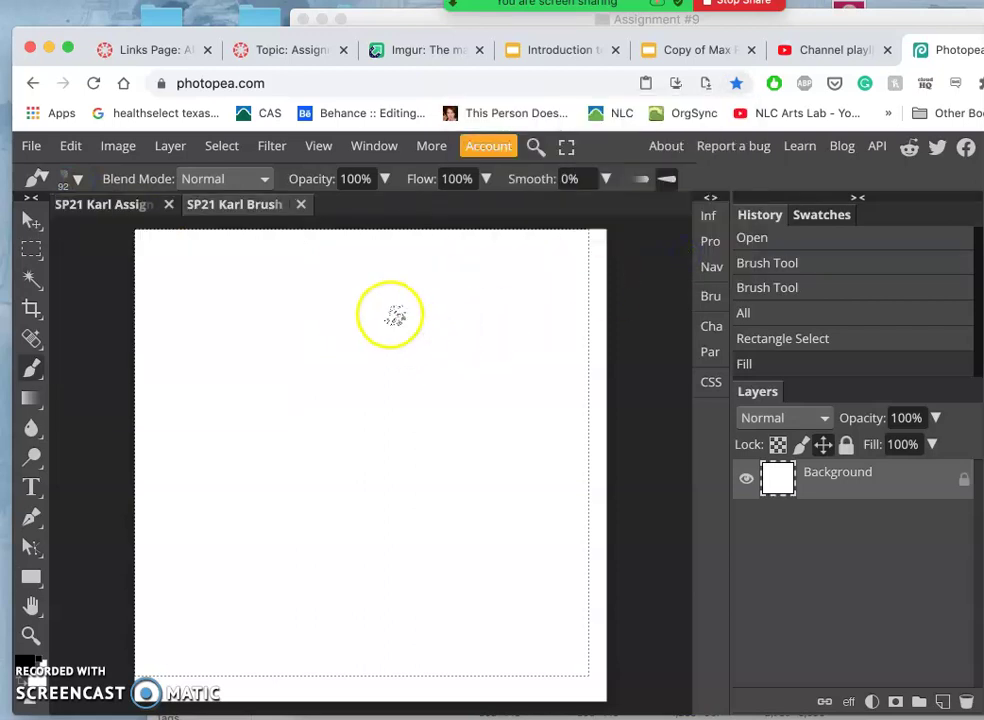
{"action": "key", "text": "ctrl+d"}
Paint black blobs and S-shaped strokes across the upper and left canvas
{"action": "mouse_move", "coordinate": [389, 318]}
{"action": "left_mouse_down"}
{"action": "mouse_move", "coordinate": [362, 285]}
{"action": "mouse_move", "coordinate": [318, 322]}
{"action": "left_mouse_up"}
{"action": "mouse_move", "coordinate": [320, 369]}
{"action": "left_mouse_down"}
{"action": "mouse_move", "coordinate": [307, 391]}
{"action": "mouse_move", "coordinate": [305, 512]}
{"action": "left_mouse_up"}
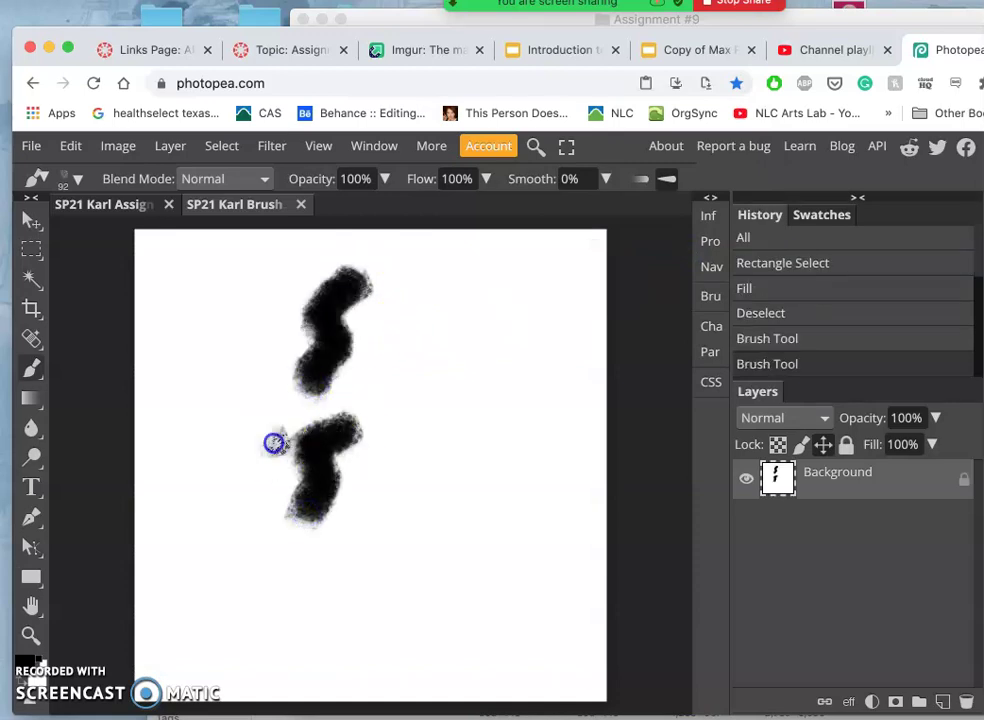
{"action": "left_click_drag", "start_coordinate": [274, 443], "coordinate": [250, 455]}
{"action": "left_click_drag", "start_coordinate": [252, 362], "coordinate": [222, 362]}
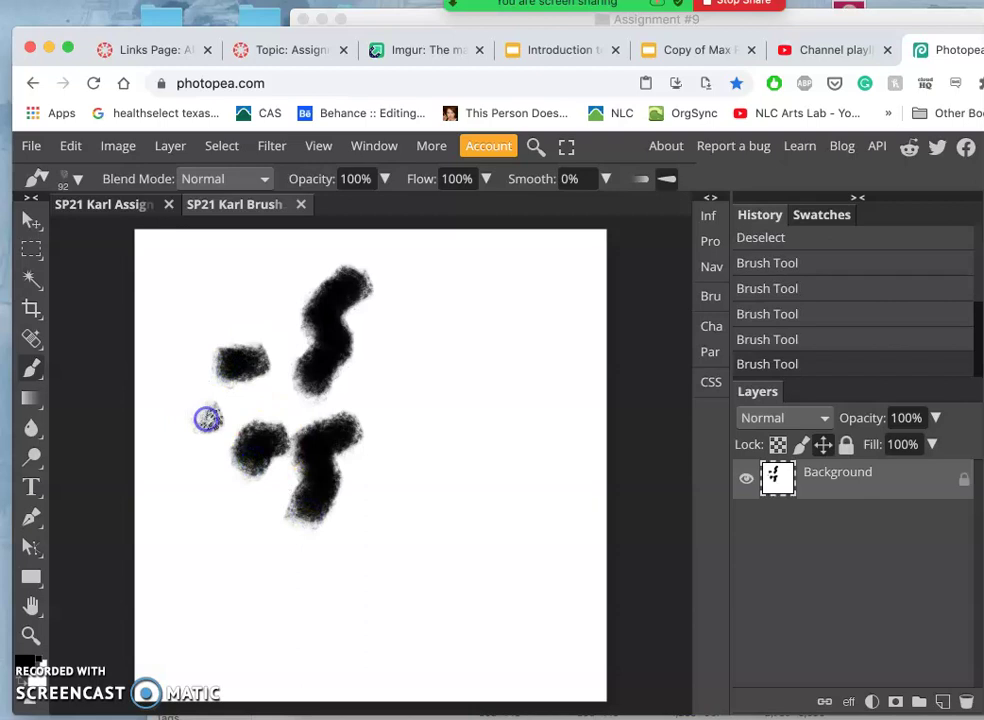
{"action": "left_click_drag", "start_coordinate": [180, 325], "coordinate": [175, 326]}
Lower brush opacity to 61% and paint grey vertical strokes on the right
{"action": "left_click", "coordinate": [440, 263]}
{"action": "left_click", "coordinate": [385, 179]}
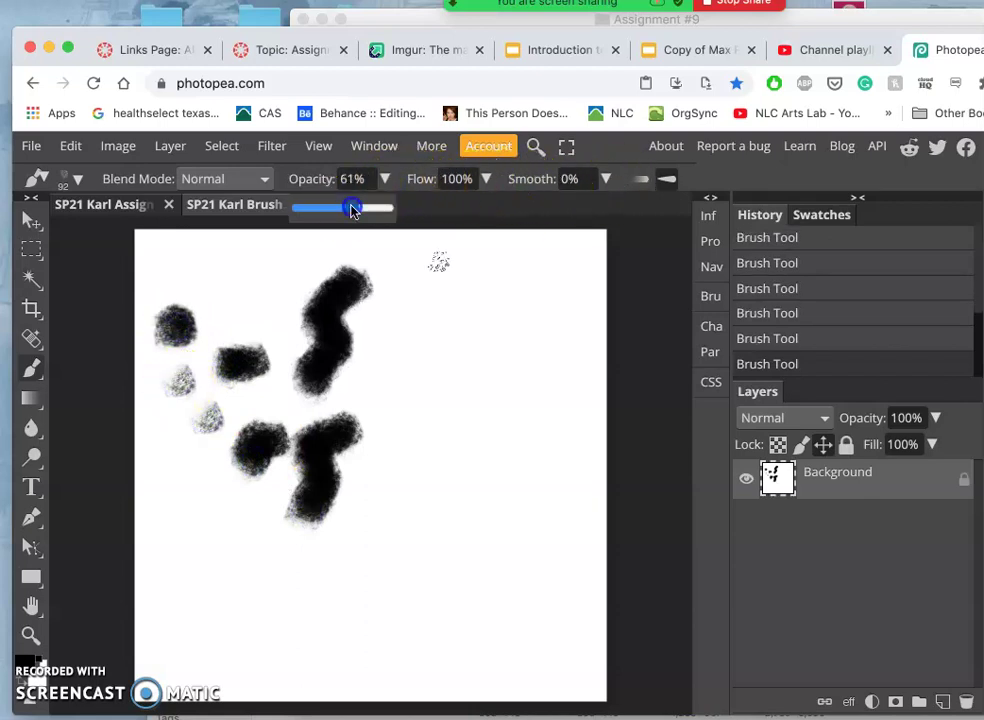
{"action": "mouse_move", "coordinate": [437, 380]}
{"action": "left_mouse_down"}
{"action": "mouse_move", "coordinate": [466, 472]}
{"action": "mouse_move", "coordinate": [465, 545]}
{"action": "left_mouse_up"}
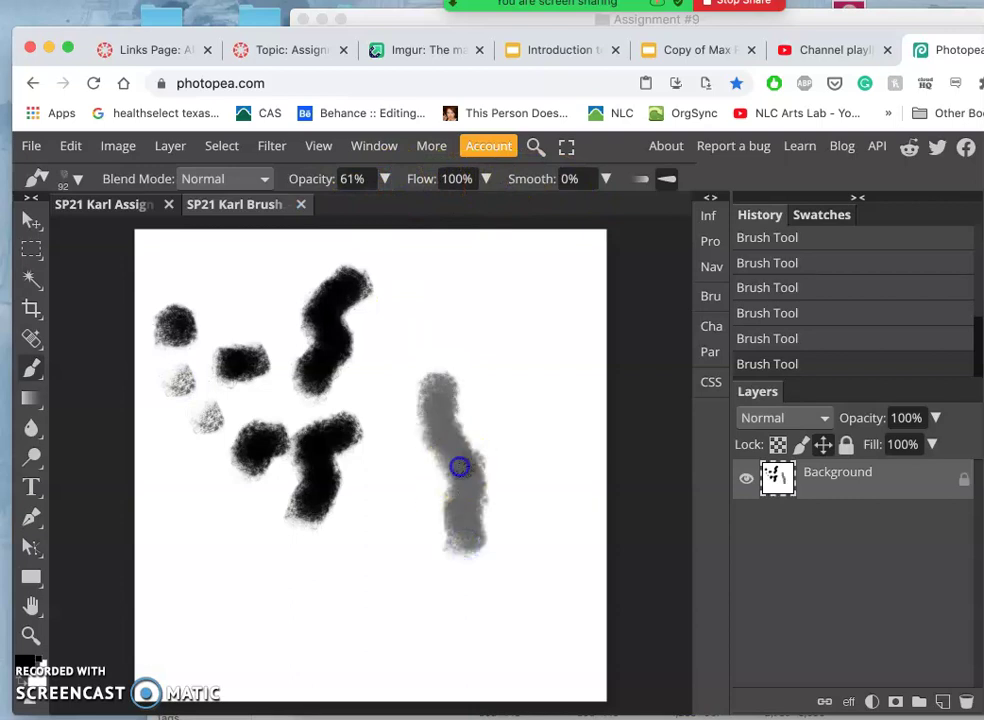
{"action": "left_click_drag", "start_coordinate": [459, 466], "coordinate": [465, 547]}
{"action": "mouse_move", "coordinate": [417, 488]}
{"action": "left_mouse_down"}
{"action": "mouse_move", "coordinate": [403, 548]}
{"action": "mouse_move", "coordinate": [373, 469]}
{"action": "mouse_move", "coordinate": [372, 489]}
{"action": "mouse_move", "coordinate": [416, 539]}
{"action": "left_mouse_up"}
{"action": "left_click", "coordinate": [372, 470]}
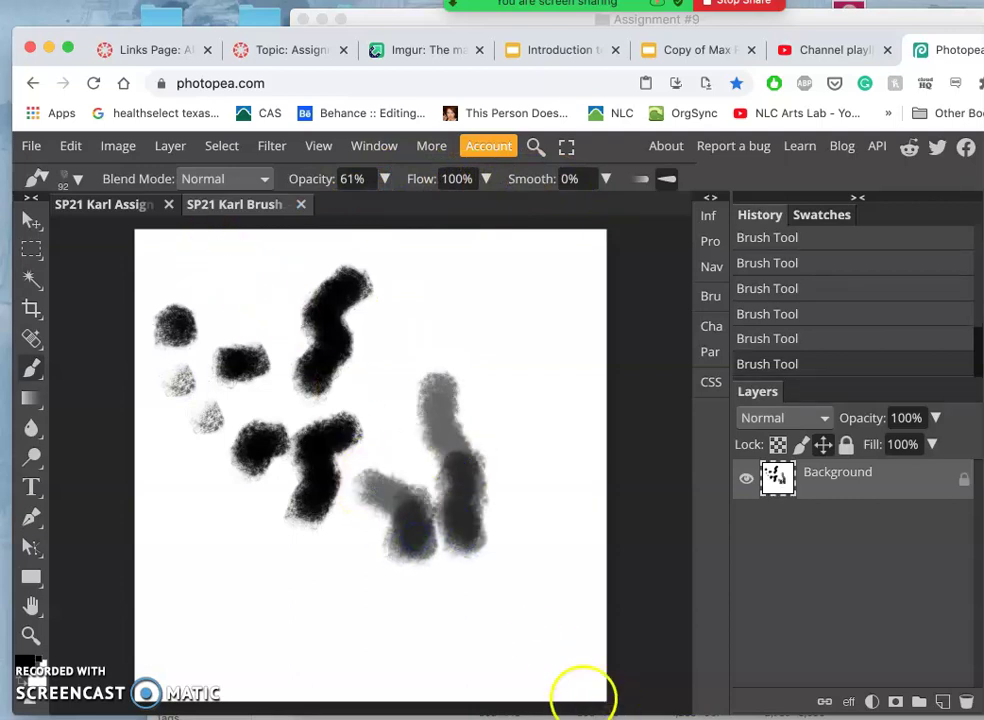
Add more grey strokes along the bottom, left and lower right of the canvas
{"action": "mouse_move", "coordinate": [314, 574]}
{"action": "left_mouse_down"}
{"action": "mouse_move", "coordinate": [354, 611]}
{"action": "mouse_move", "coordinate": [345, 571]}
{"action": "left_mouse_up"}
{"action": "mouse_move", "coordinate": [263, 547]}
{"action": "left_mouse_down"}
{"action": "mouse_move", "coordinate": [246, 547]}
{"action": "mouse_move", "coordinate": [209, 512]}
{"action": "mouse_move", "coordinate": [171, 425]}
{"action": "left_mouse_up"}
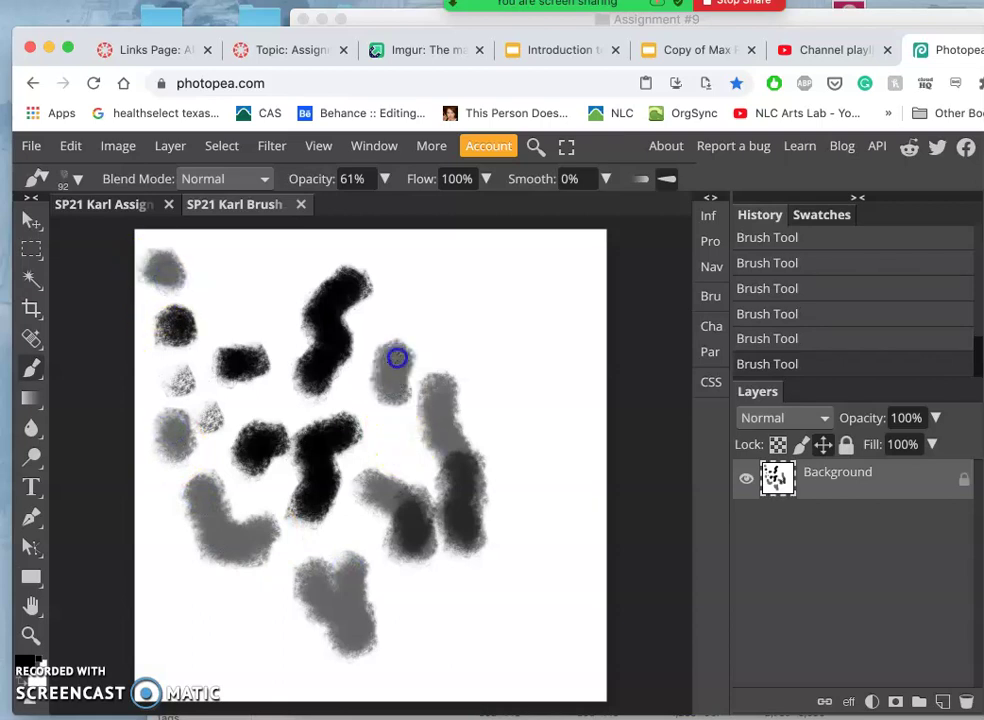
{"action": "mouse_move", "coordinate": [496, 494]}
{"action": "left_mouse_down"}
{"action": "mouse_move", "coordinate": [514, 512]}
{"action": "mouse_move", "coordinate": [521, 577]}
{"action": "left_mouse_up"}
{"action": "left_click", "coordinate": [451, 594]}
{"action": "mouse_move", "coordinate": [451, 594]}
{"action": "left_mouse_down"}
{"action": "mouse_move", "coordinate": [481, 637]}
{"action": "mouse_move", "coordinate": [551, 663]}
{"action": "mouse_move", "coordinate": [512, 615]}
{"action": "left_mouse_up"}
{"action": "left_click_drag", "start_coordinate": [415, 630], "coordinate": [405, 591]}
{"action": "left_click_drag", "start_coordinate": [373, 524], "coordinate": [340, 560]}
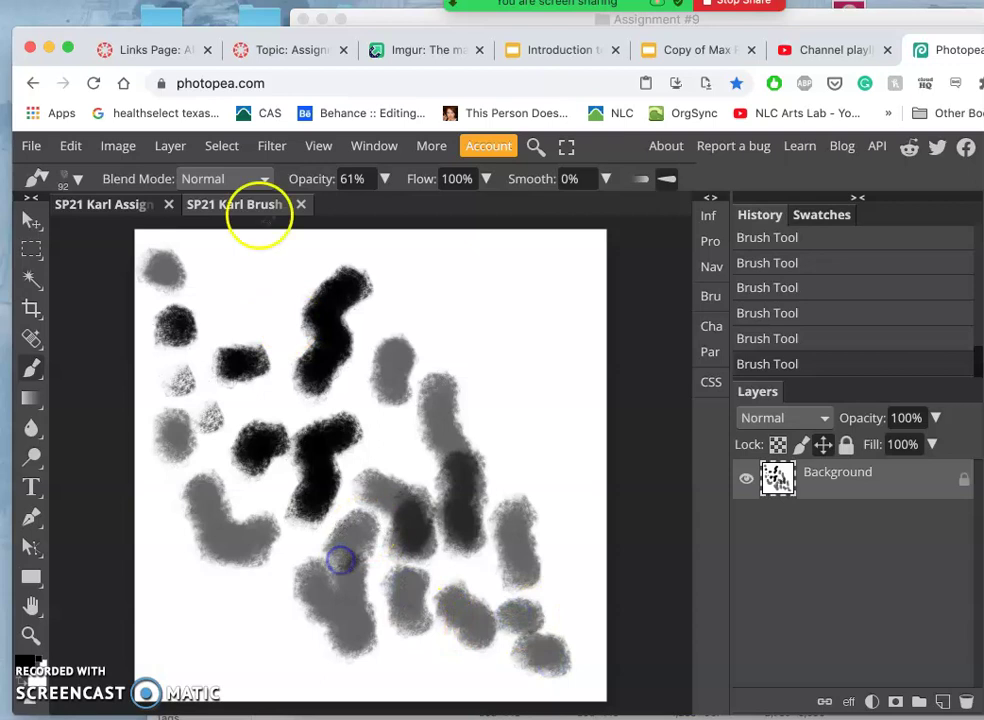
Enlarge the brush to 368 px, paint a soft grey cloud across the centre, and raise opacity to 99%
{"action": "left_click", "coordinate": [82, 181]}
{"action": "left_click_drag", "start_coordinate": [118, 231], "coordinate": [208, 231]}
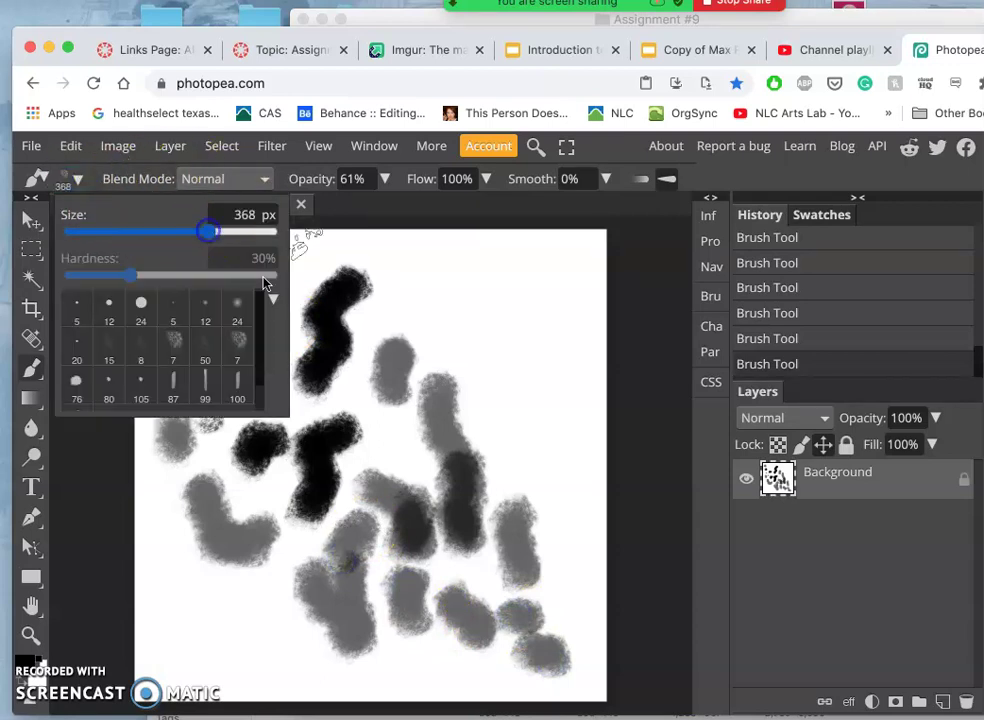
{"action": "mouse_move", "coordinate": [413, 468]}
{"action": "left_mouse_down"}
{"action": "mouse_move", "coordinate": [424, 571]}
{"action": "mouse_move", "coordinate": [395, 534]}
{"action": "mouse_move", "coordinate": [268, 518]}
{"action": "mouse_move", "coordinate": [255, 336]}
{"action": "mouse_move", "coordinate": [217, 382]}
{"action": "mouse_move", "coordinate": [340, 384]}
{"action": "mouse_move", "coordinate": [488, 553]}
{"action": "mouse_move", "coordinate": [470, 584]}
{"action": "mouse_move", "coordinate": [287, 448]}
{"action": "left_mouse_up"}
{"action": "left_click", "coordinate": [79, 179]}
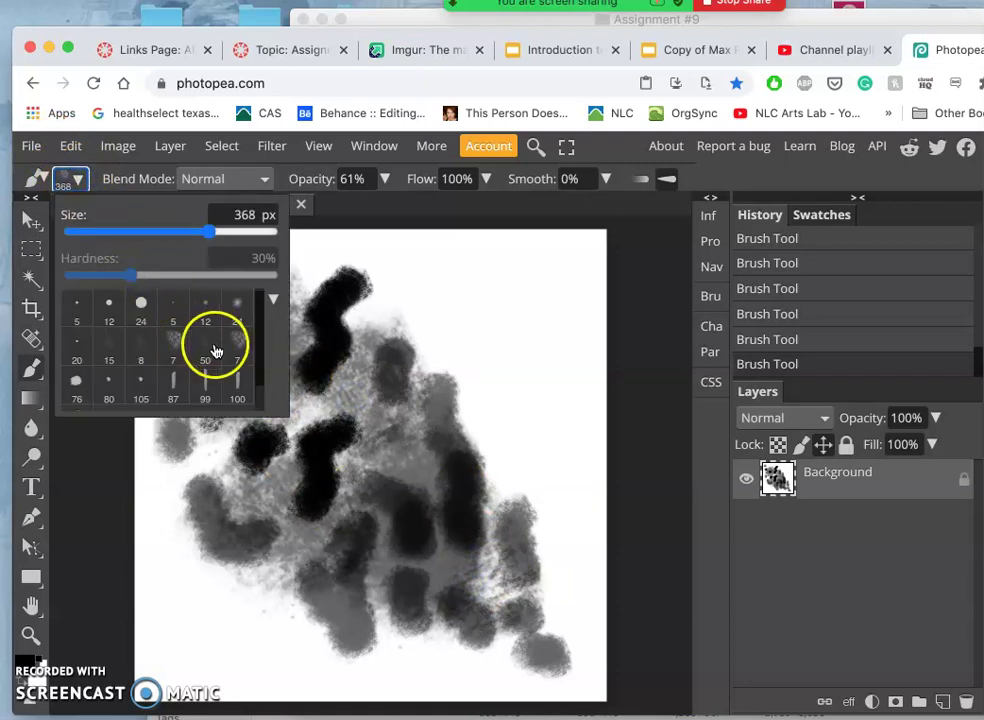
{"action": "left_click", "coordinate": [383, 179]}
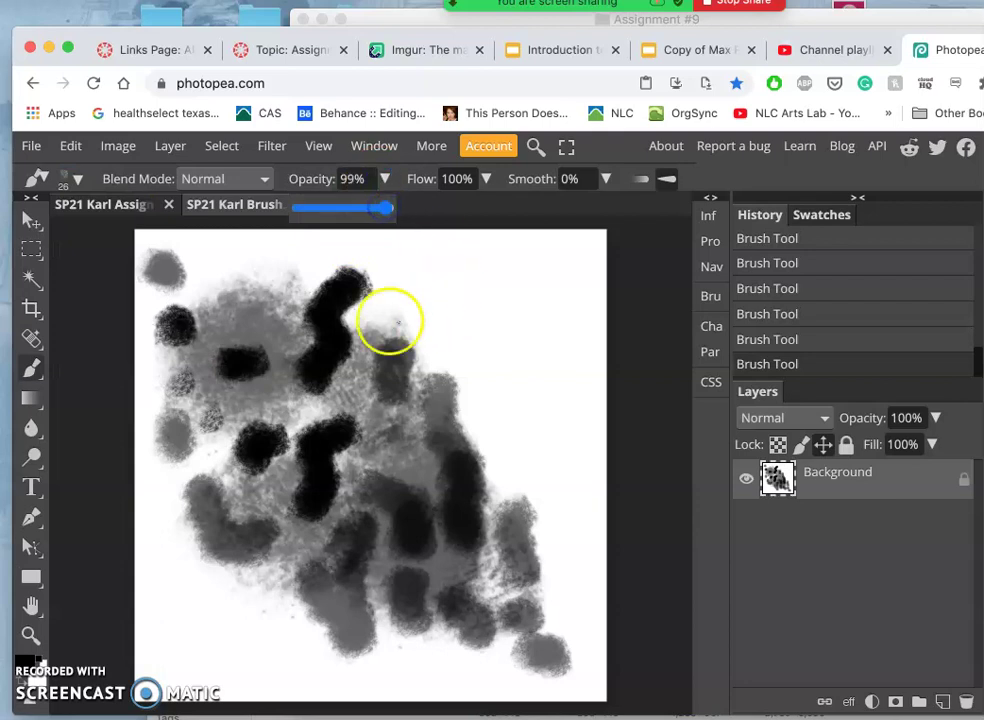
{"action": "left_click", "coordinate": [71, 179]}
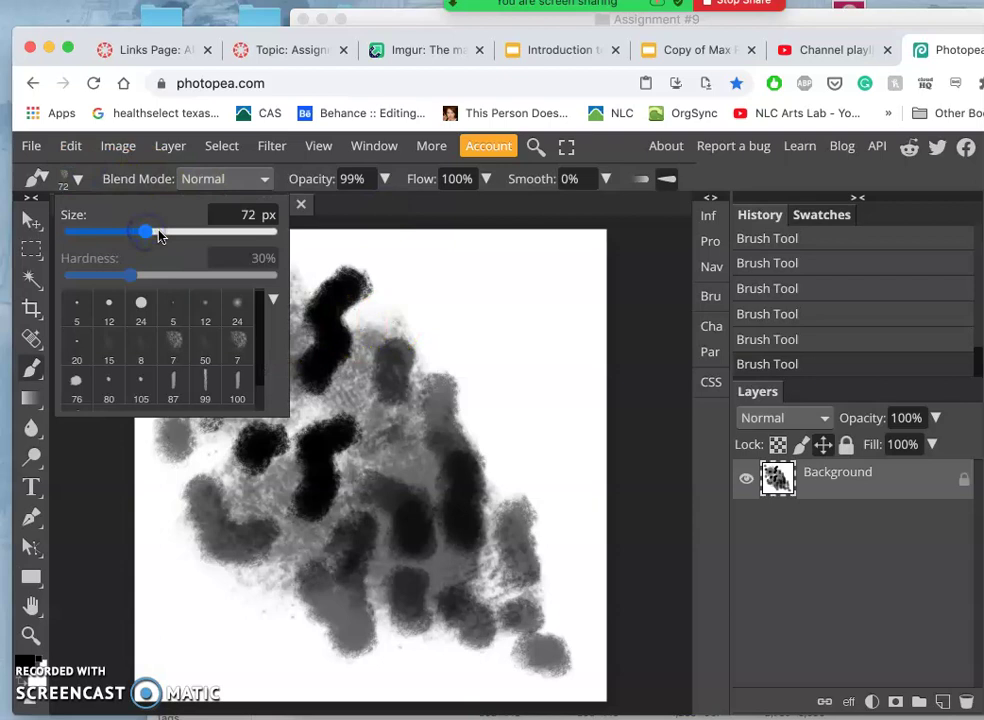
Paint dark strokes down the right side, upper left, left blobs and middle
{"action": "mouse_move", "coordinate": [493, 497]}
{"action": "left_mouse_down"}
{"action": "mouse_move", "coordinate": [530, 563]}
{"action": "mouse_move", "coordinate": [534, 622]}
{"action": "left_mouse_up"}
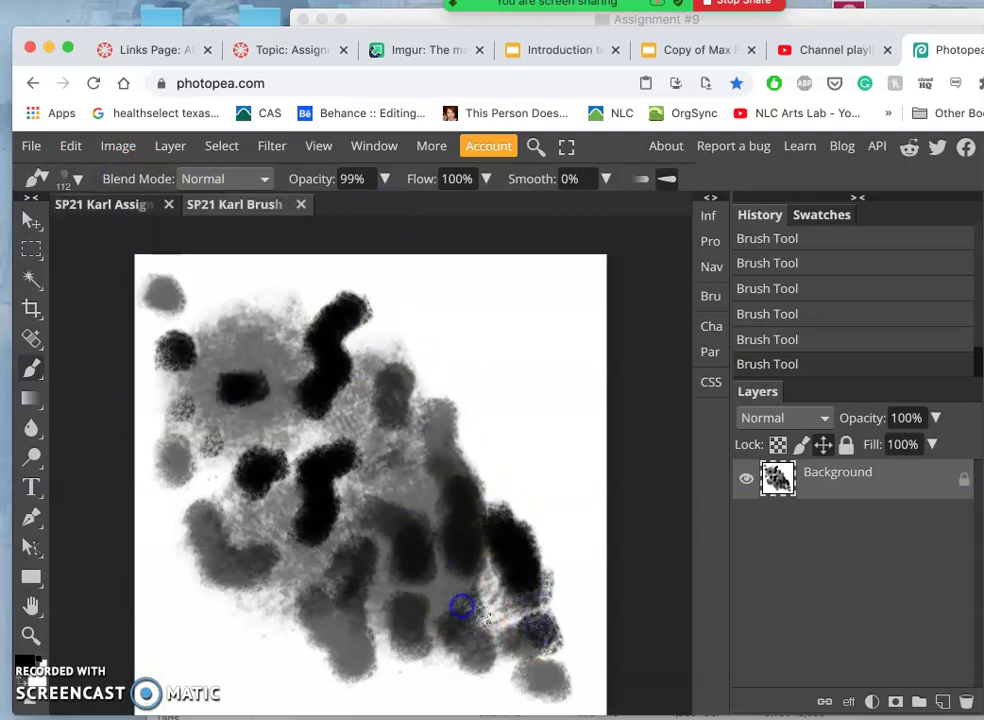
{"action": "left_click", "coordinate": [280, 405]}
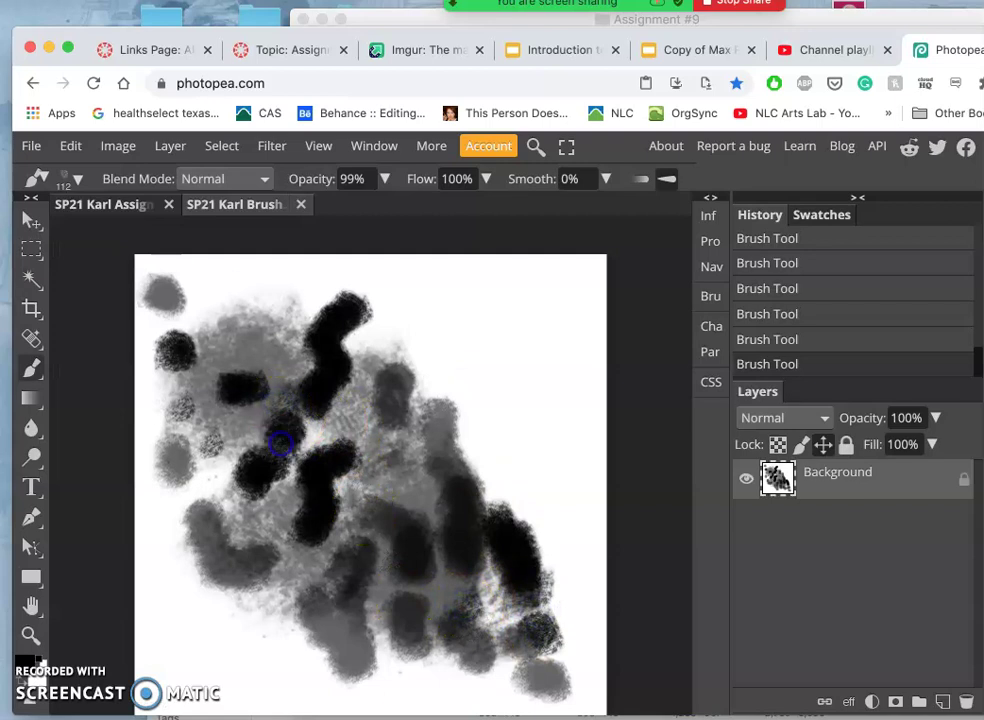
{"action": "mouse_move", "coordinate": [227, 358]}
{"action": "left_mouse_down"}
{"action": "mouse_move", "coordinate": [233, 303]}
{"action": "mouse_move", "coordinate": [217, 326]}
{"action": "mouse_move", "coordinate": [241, 363]}
{"action": "mouse_move", "coordinate": [255, 297]}
{"action": "mouse_move", "coordinate": [270, 331]}
{"action": "mouse_move", "coordinate": [184, 278]}
{"action": "mouse_move", "coordinate": [160, 299]}
{"action": "left_mouse_up"}
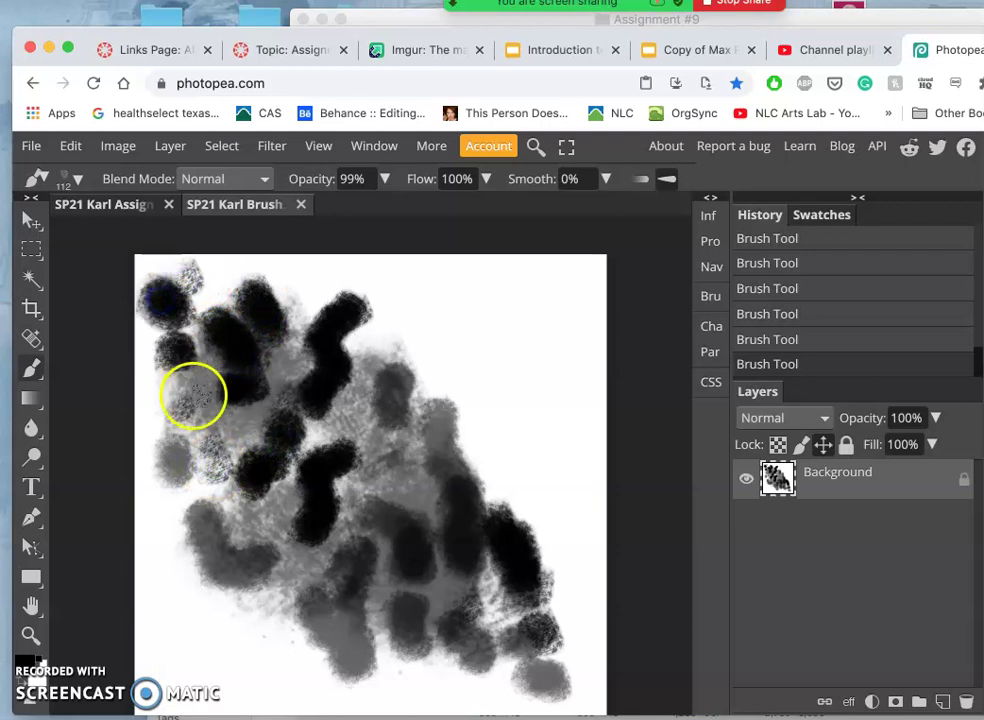
{"action": "left_click_drag", "start_coordinate": [202, 418], "coordinate": [186, 311]}
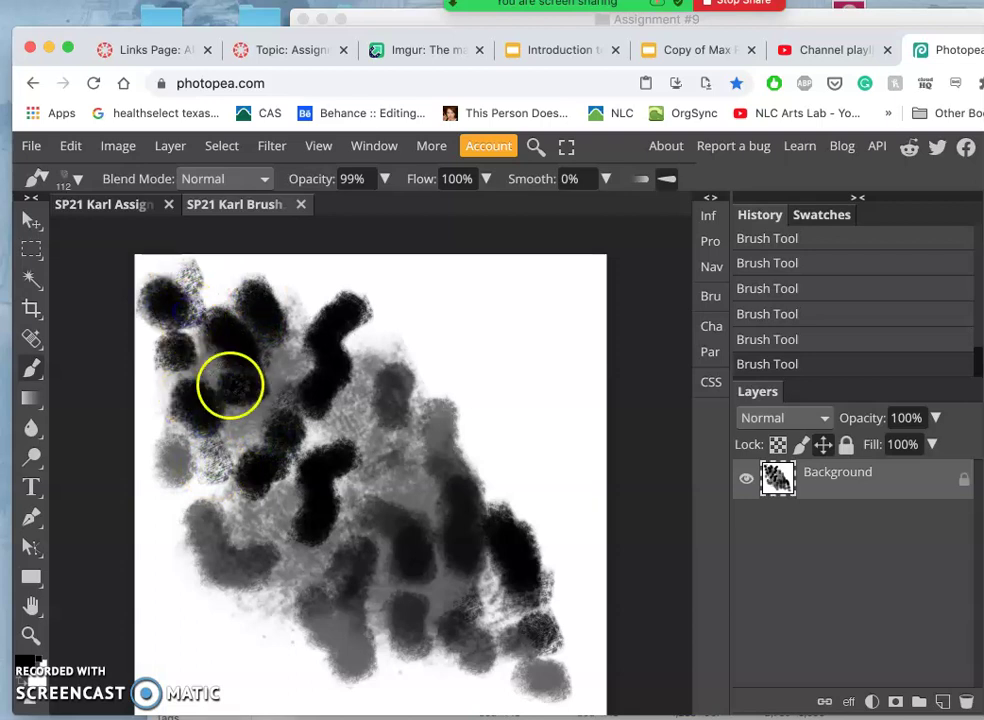
{"action": "mouse_move", "coordinate": [233, 394]}
{"action": "left_mouse_down"}
{"action": "mouse_move", "coordinate": [228, 426]}
{"action": "mouse_move", "coordinate": [158, 414]}
{"action": "mouse_move", "coordinate": [233, 494]}
{"action": "mouse_move", "coordinate": [227, 502]}
{"action": "mouse_move", "coordinate": [277, 536]}
{"action": "mouse_move", "coordinate": [228, 514]}
{"action": "mouse_move", "coordinate": [276, 539]}
{"action": "mouse_move", "coordinate": [302, 583]}
{"action": "left_mouse_up"}
{"action": "left_click_drag", "start_coordinate": [319, 630], "coordinate": [383, 618]}
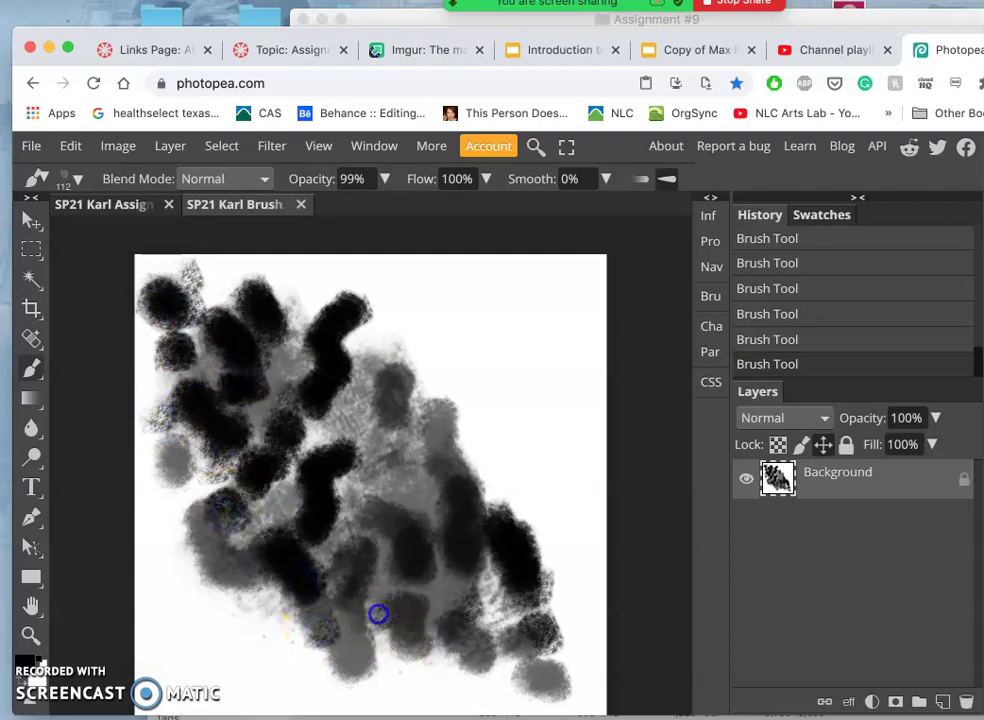
{"action": "left_click_drag", "start_coordinate": [378, 451], "coordinate": [395, 500]}
{"action": "mouse_move", "coordinate": [347, 395]}
{"action": "left_mouse_down"}
{"action": "mouse_move", "coordinate": [402, 425]}
{"action": "mouse_move", "coordinate": [433, 450]}
{"action": "left_mouse_up"}
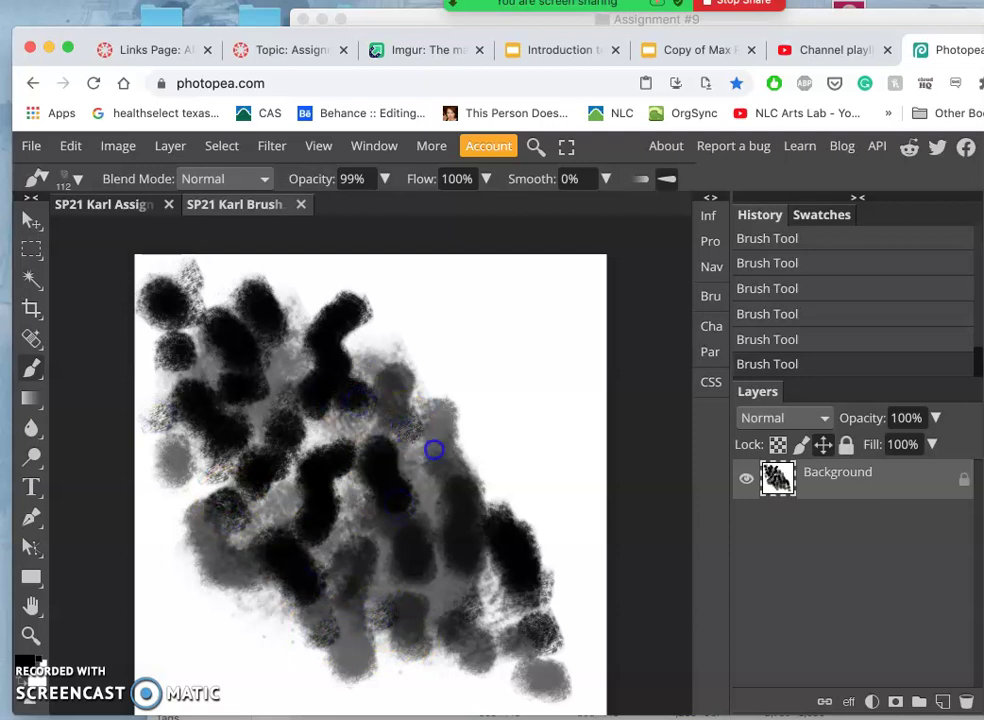
Darken the lower right and bottom, grow the upper blob, and stroke across the left-middle
{"action": "mouse_move", "coordinate": [481, 598]}
{"action": "left_mouse_down"}
{"action": "mouse_move", "coordinate": [488, 663]}
{"action": "mouse_move", "coordinate": [426, 654]}
{"action": "mouse_move", "coordinate": [422, 665]}
{"action": "left_mouse_up"}
{"action": "left_click_drag", "start_coordinate": [466, 395], "coordinate": [461, 411]}
{"action": "left_click", "coordinate": [483, 468]}
{"action": "left_click_drag", "start_coordinate": [452, 588], "coordinate": [461, 593]}
{"action": "left_click", "coordinate": [361, 636]}
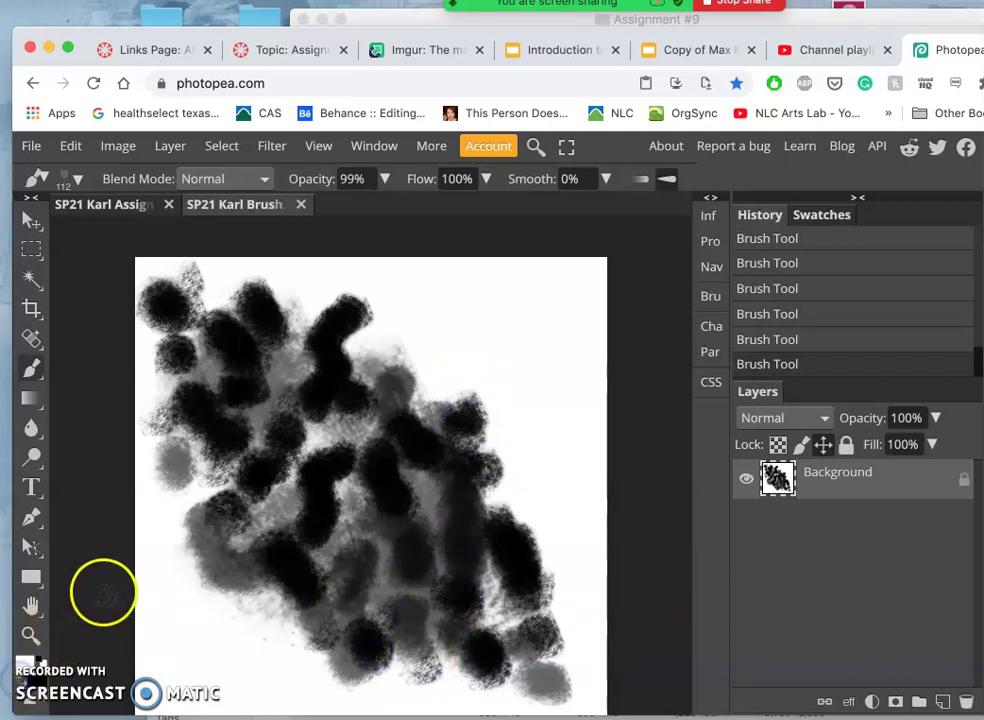
{"action": "mouse_move", "coordinate": [358, 358]}
{"action": "left_mouse_down"}
{"action": "mouse_move", "coordinate": [363, 294]}
{"action": "mouse_move", "coordinate": [307, 292]}
{"action": "mouse_move", "coordinate": [298, 302]}
{"action": "mouse_move", "coordinate": [245, 277]}
{"action": "left_mouse_up"}
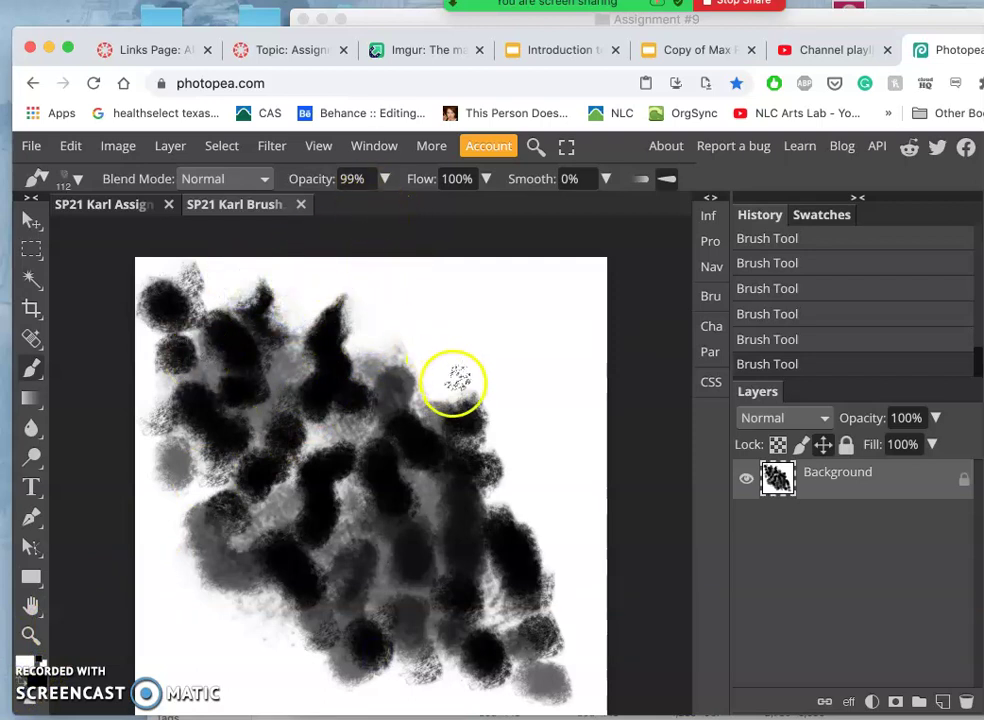
{"action": "left_click_drag", "start_coordinate": [340, 472], "coordinate": [217, 495]}
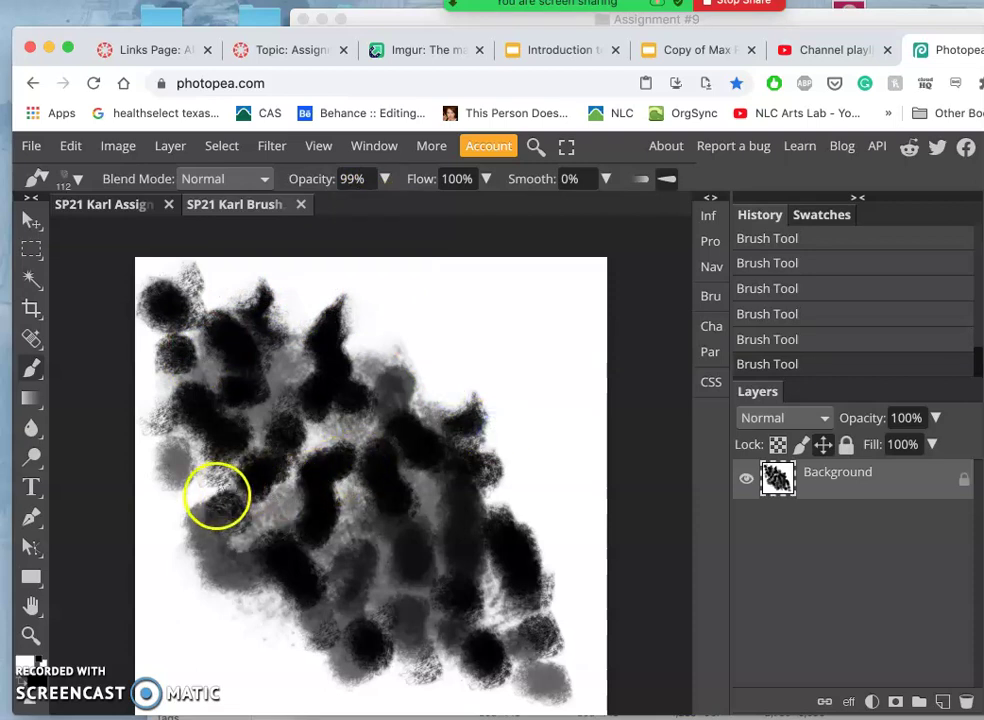
Shrink the brush to 25 px and paint white squiggles over the dark areas
{"action": "left_click", "coordinate": [77, 178]}
{"action": "left_click_drag", "start_coordinate": [125, 231], "coordinate": [122, 248]}
{"action": "left_click", "coordinate": [195, 572]}
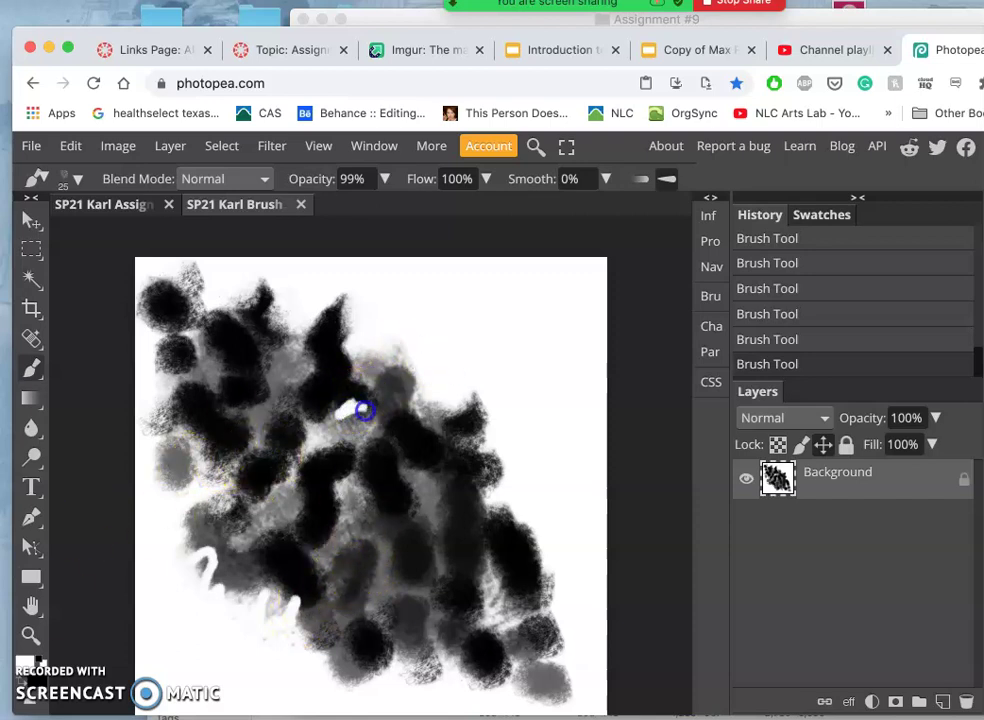
{"action": "left_click_drag", "start_coordinate": [407, 451], "coordinate": [426, 452]}
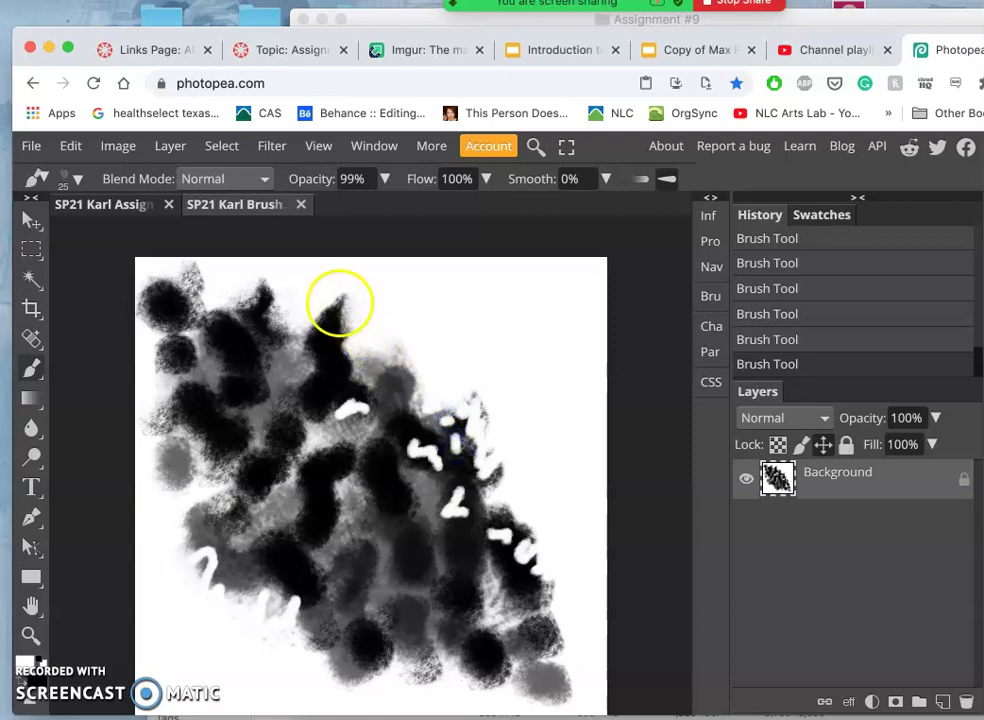
{"action": "left_click_drag", "start_coordinate": [295, 348], "coordinate": [326, 330]}
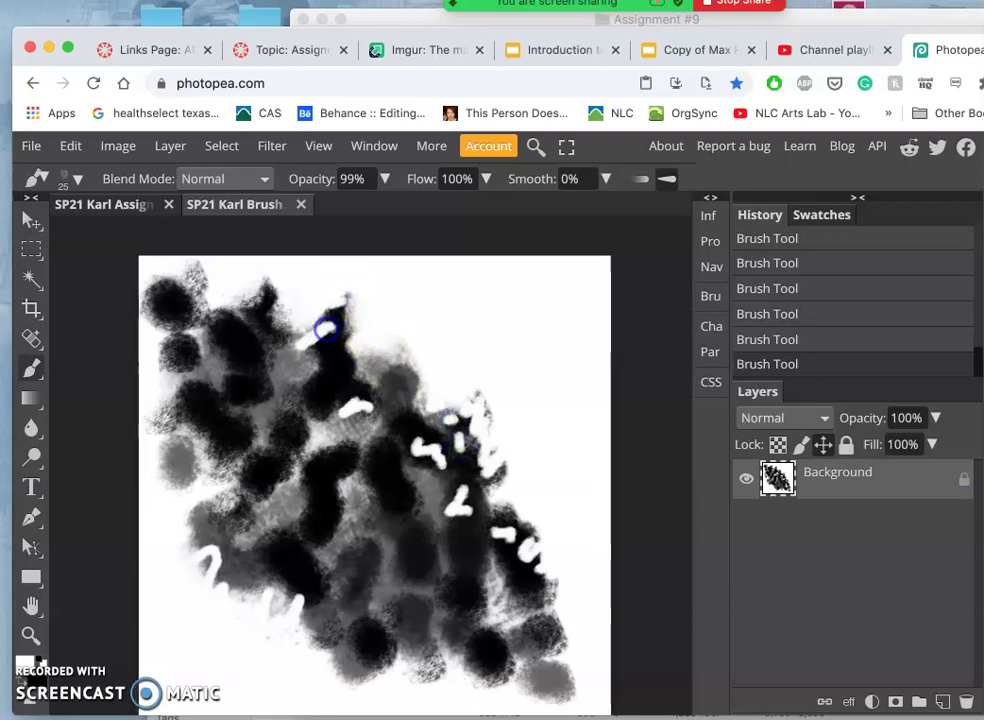
Enlarge the brush to 127 px and lighten the dark upper-left area
{"action": "left_click", "coordinate": [86, 178]}
{"action": "left_click_drag", "start_coordinate": [141, 222], "coordinate": [164, 231]}
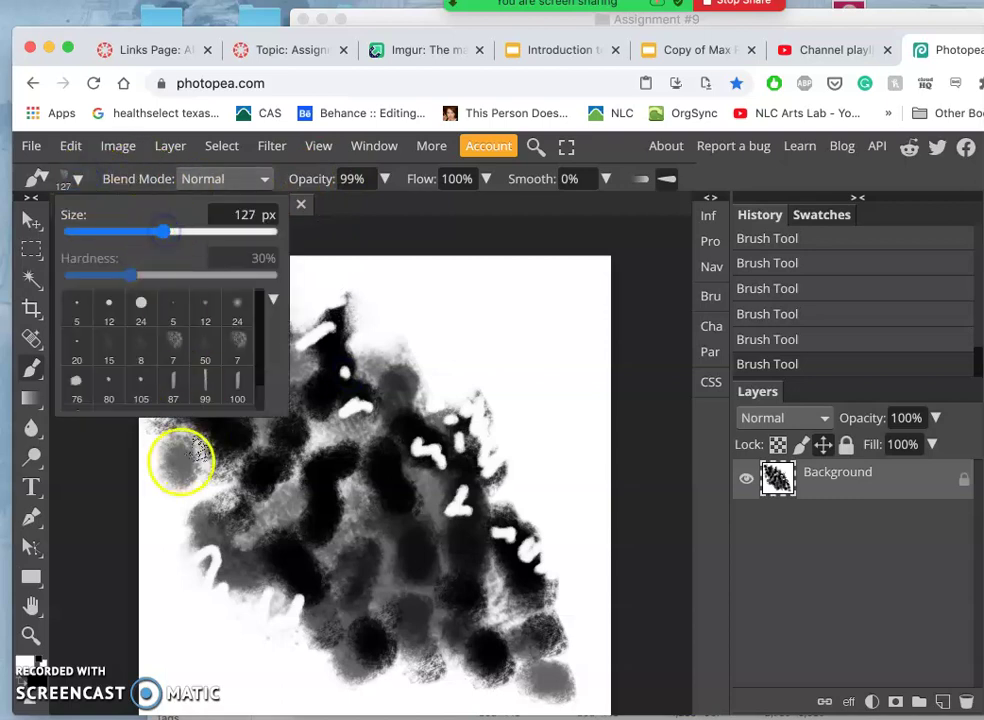
{"action": "left_click", "coordinate": [143, 449]}
{"action": "left_click", "coordinate": [154, 329]}
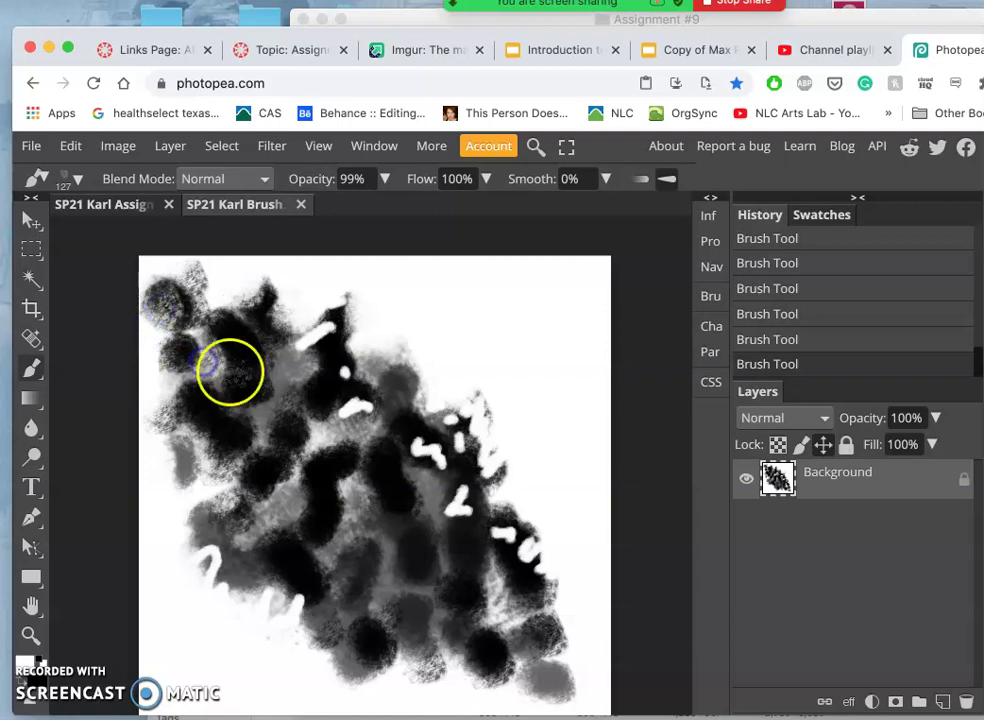
{"action": "left_click_drag", "start_coordinate": [233, 362], "coordinate": [281, 402]}
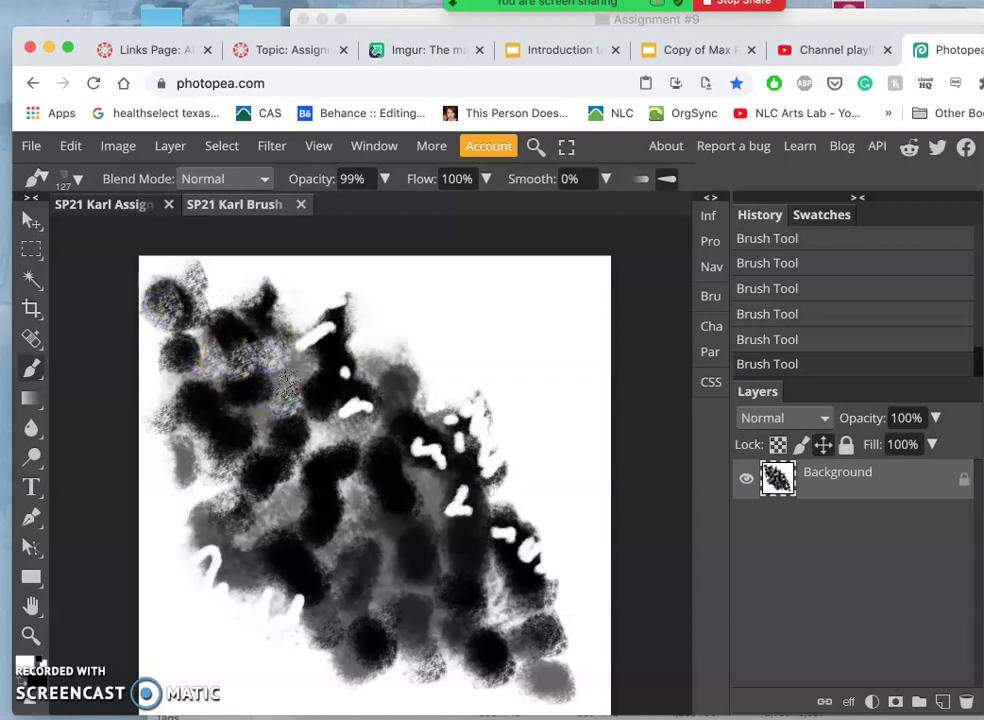
Dab light texture over the central, lower and left dark strokes
{"action": "left_click", "coordinate": [329, 470]}
{"action": "left_click", "coordinate": [430, 527]}
{"action": "left_click", "coordinate": [422, 468]}
{"action": "left_click", "coordinate": [404, 534]}
{"action": "left_click", "coordinate": [375, 555]}
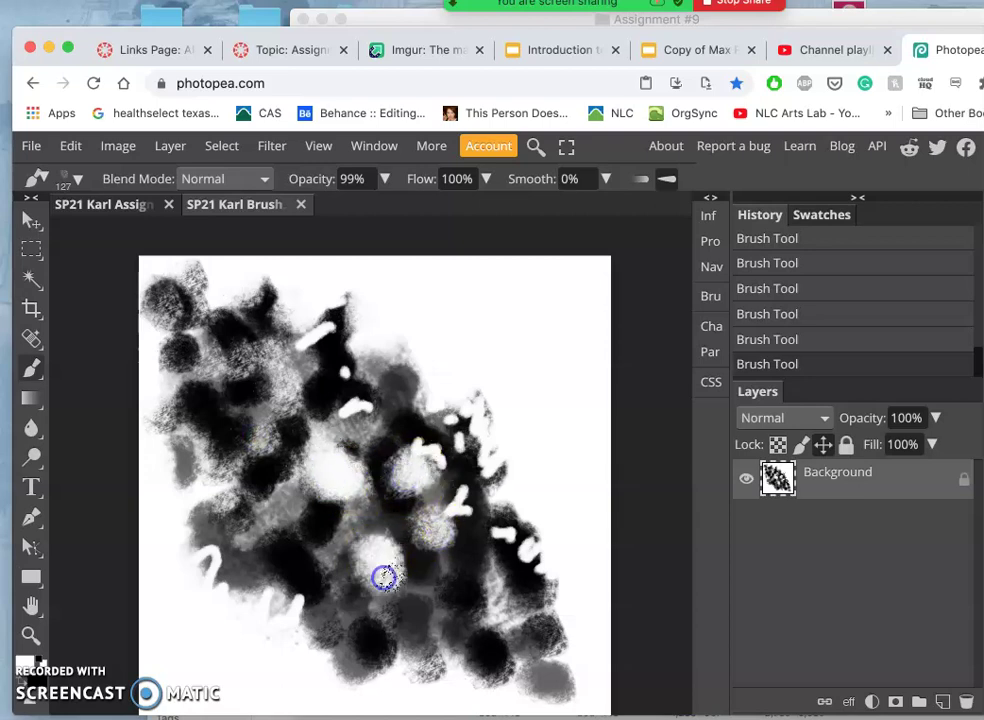
{"action": "left_click", "coordinate": [433, 600]}
{"action": "left_click", "coordinate": [498, 598]}
{"action": "left_click", "coordinate": [274, 478]}
{"action": "left_click", "coordinate": [281, 527]}
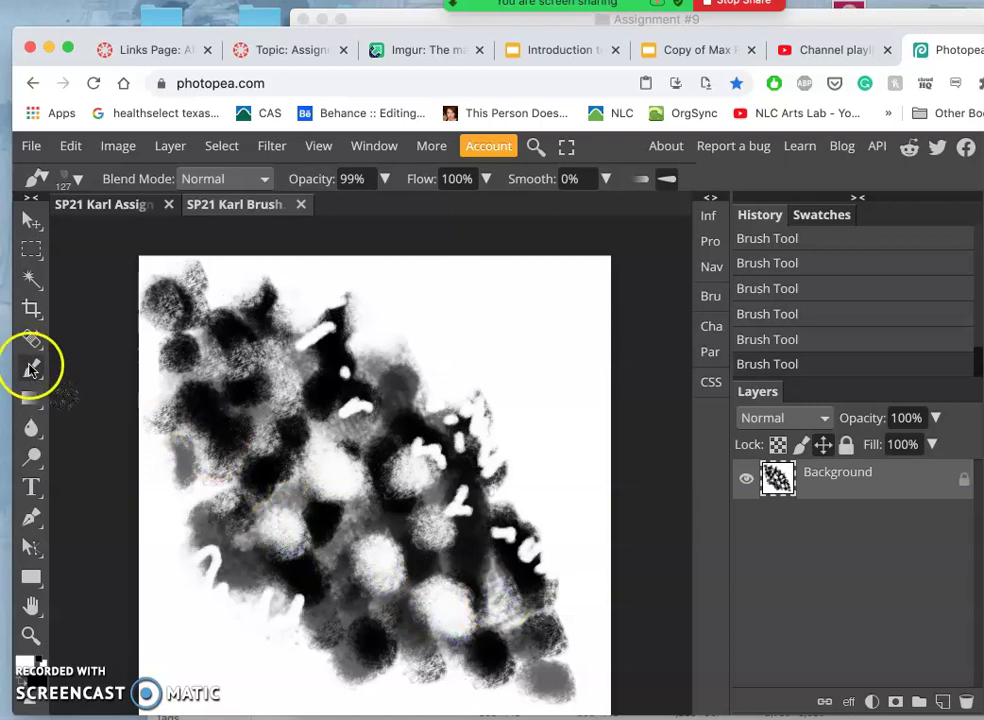
Lasso a texture patch and copy it onto a new Layer 1 with Ctrl+J
{"action": "left_click", "coordinate": [33, 279]}
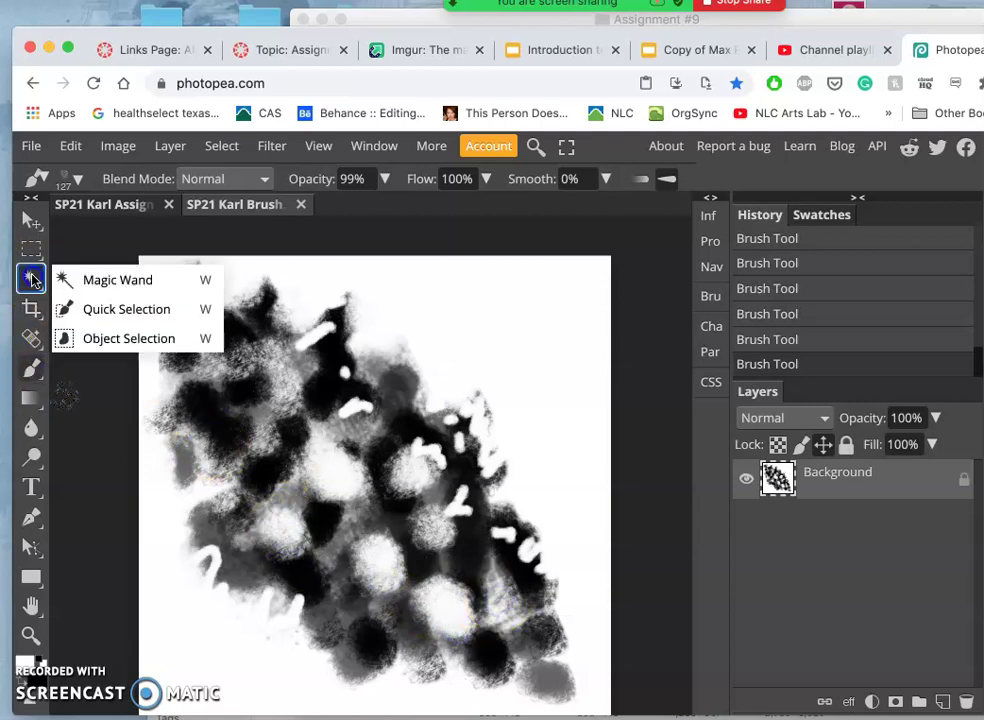
{"action": "left_click", "coordinate": [31, 250]}
{"action": "left_click", "coordinate": [72, 309]}
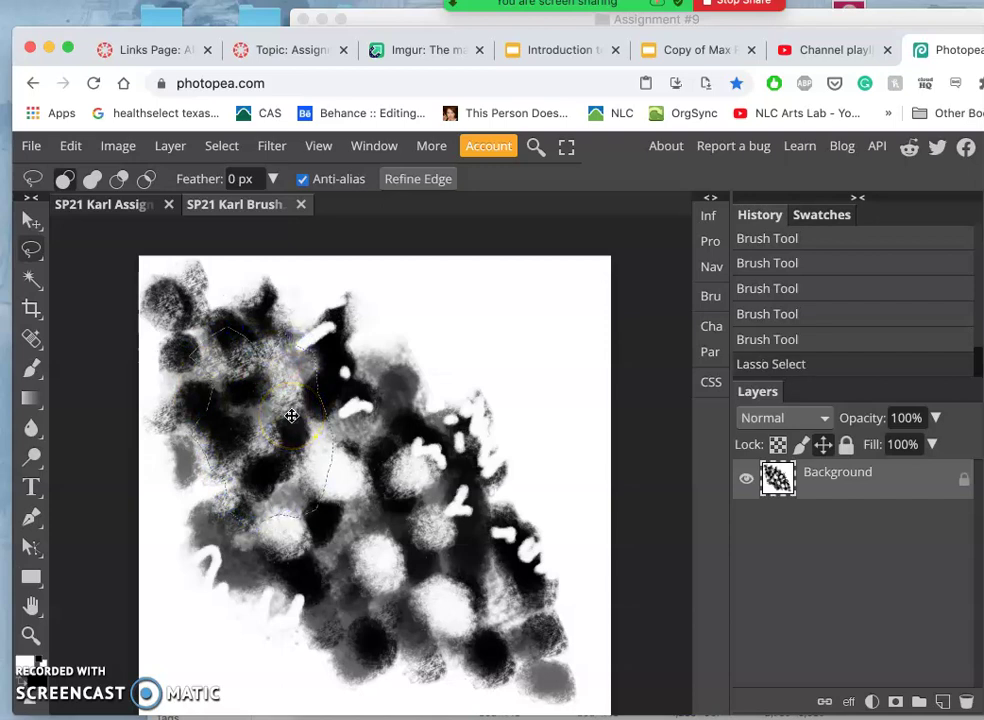
{"action": "key", "text": "ctrl+j"}
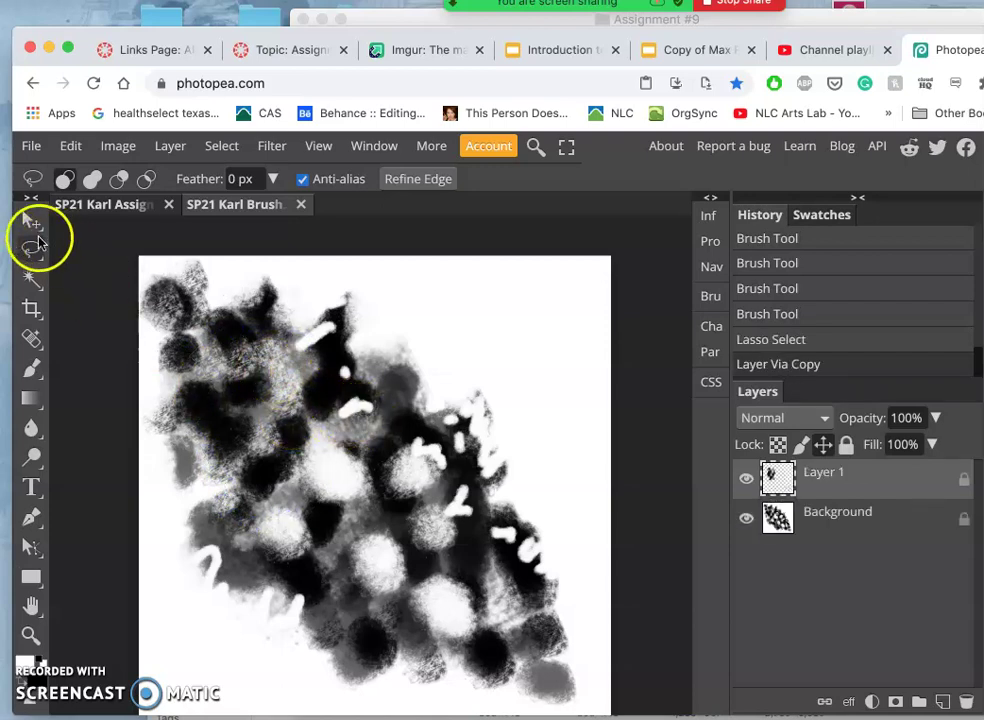
Unlock Layer 1 and move the copied patch toward the lower centre
{"action": "left_click", "coordinate": [30, 224]}
{"action": "left_click", "coordinate": [349, 481]}
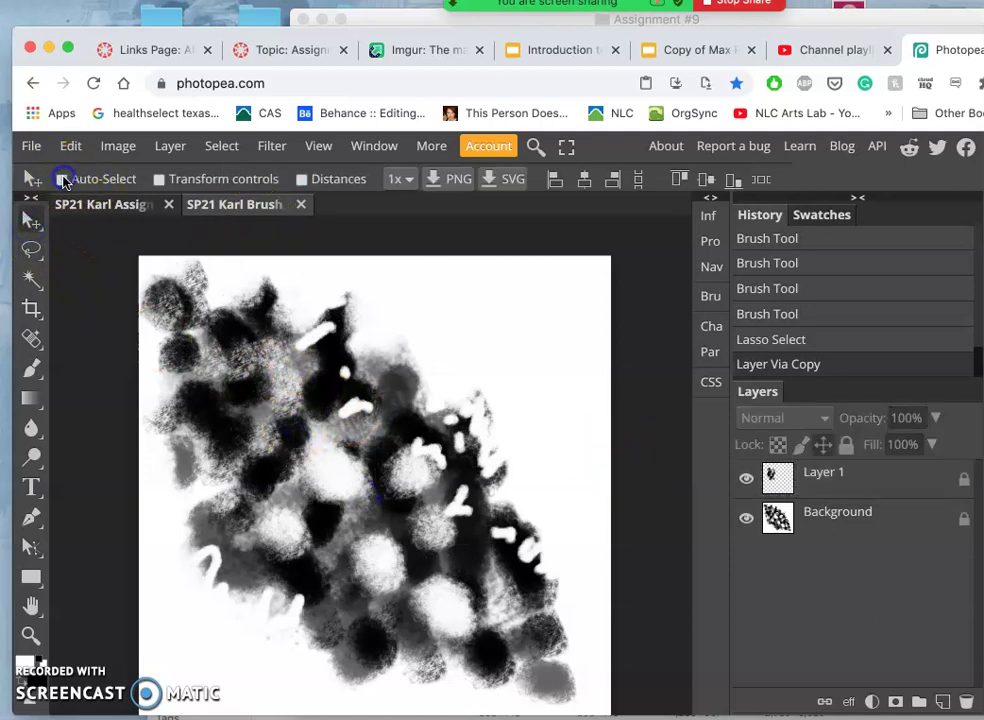
{"action": "left_click", "coordinate": [864, 483]}
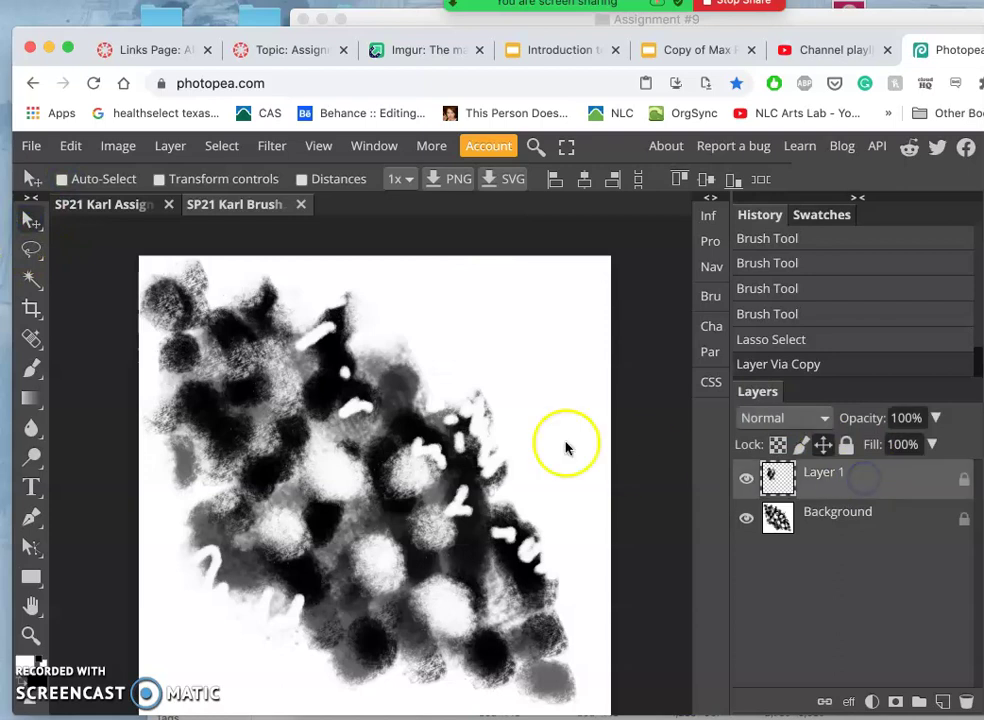
{"action": "left_click_drag", "start_coordinate": [488, 406], "coordinate": [319, 453]}
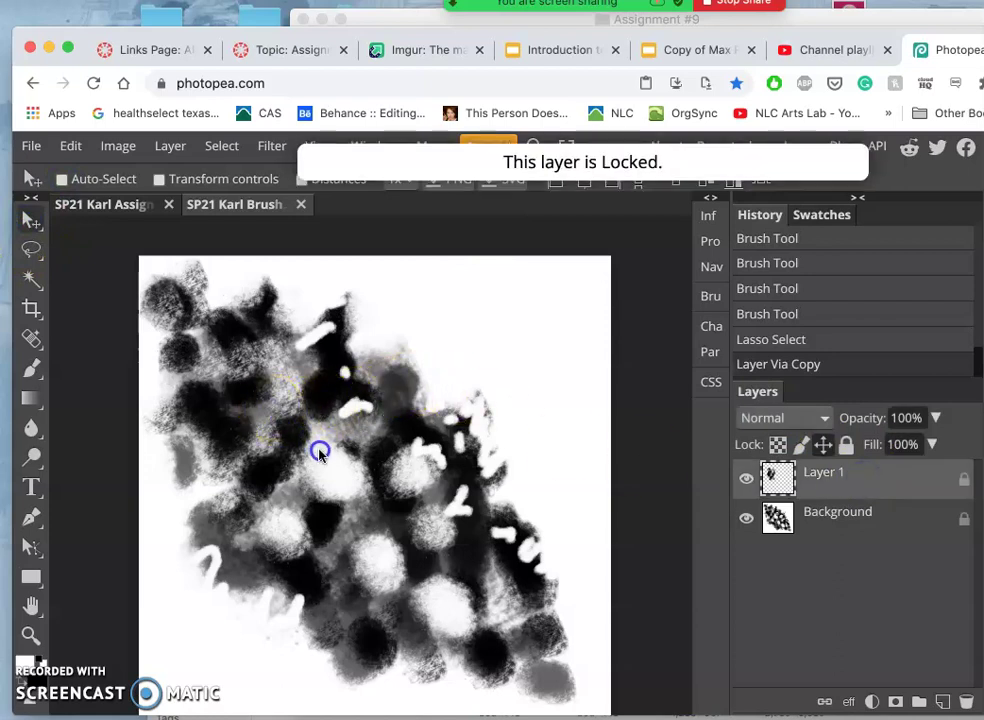
{"action": "left_click", "coordinate": [961, 480]}
{"action": "mouse_move", "coordinate": [450, 418]}
{"action": "left_mouse_down"}
{"action": "mouse_move", "coordinate": [275, 413]}
{"action": "mouse_move", "coordinate": [413, 527]}
{"action": "mouse_move", "coordinate": [368, 490]}
{"action": "mouse_move", "coordinate": [390, 508]}
{"action": "mouse_move", "coordinate": [378, 508]}
{"action": "mouse_move", "coordinate": [480, 518]}
{"action": "mouse_move", "coordinate": [477, 530]}
{"action": "left_mouse_up"}
Free Transform the patch to widen, rotate and shift it down-right
{"action": "key", "text": "ctrl+alt+t"}
{"action": "left_click_drag", "start_coordinate": [503, 621], "coordinate": [509, 545]}
{"action": "left_click_drag", "start_coordinate": [444, 527], "coordinate": [471, 580]}
{"action": "key", "text": "Return"}
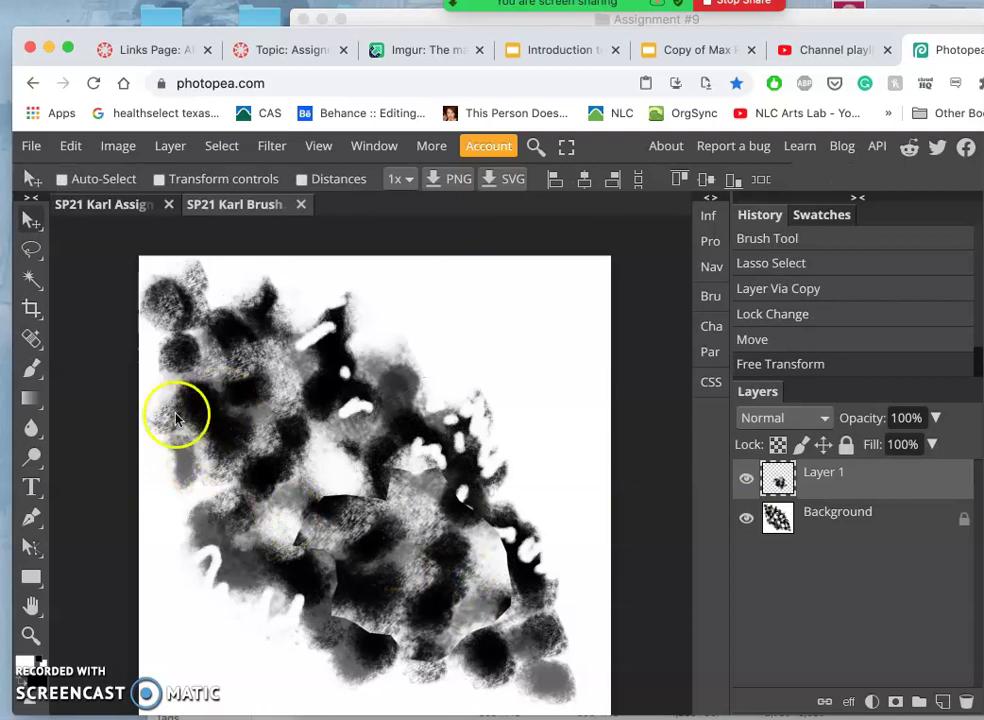
Paint light speckled texture over the moved patch, then duplicate it as Layer 1 copy
{"action": "left_click", "coordinate": [28, 372]}
{"action": "mouse_move", "coordinate": [440, 530]}
{"action": "left_mouse_down"}
{"action": "mouse_move", "coordinate": [422, 486]}
{"action": "mouse_move", "coordinate": [380, 488]}
{"action": "left_mouse_up"}
{"action": "mouse_move", "coordinate": [525, 570]}
{"action": "left_mouse_down"}
{"action": "mouse_move", "coordinate": [515, 510]}
{"action": "mouse_move", "coordinate": [492, 527]}
{"action": "mouse_move", "coordinate": [526, 628]}
{"action": "mouse_move", "coordinate": [340, 624]}
{"action": "mouse_move", "coordinate": [331, 640]}
{"action": "mouse_move", "coordinate": [380, 624]}
{"action": "mouse_move", "coordinate": [387, 635]}
{"action": "left_mouse_up"}
{"action": "left_click", "coordinate": [297, 517]}
{"action": "left_click_drag", "start_coordinate": [271, 535], "coordinate": [292, 528]}
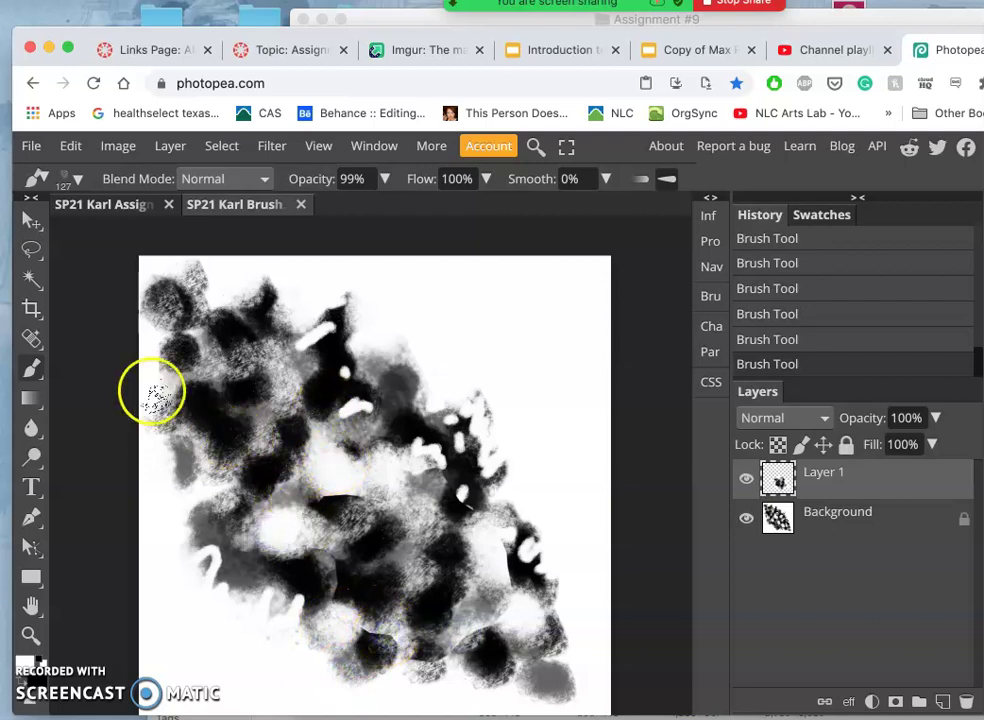
{"action": "mouse_move", "coordinate": [182, 420]}
{"action": "left_mouse_down"}
{"action": "mouse_move", "coordinate": [353, 455]}
{"action": "mouse_move", "coordinate": [337, 462]}
{"action": "mouse_move", "coordinate": [381, 504]}
{"action": "left_mouse_up"}
{"action": "key", "text": "ctrl+j"}
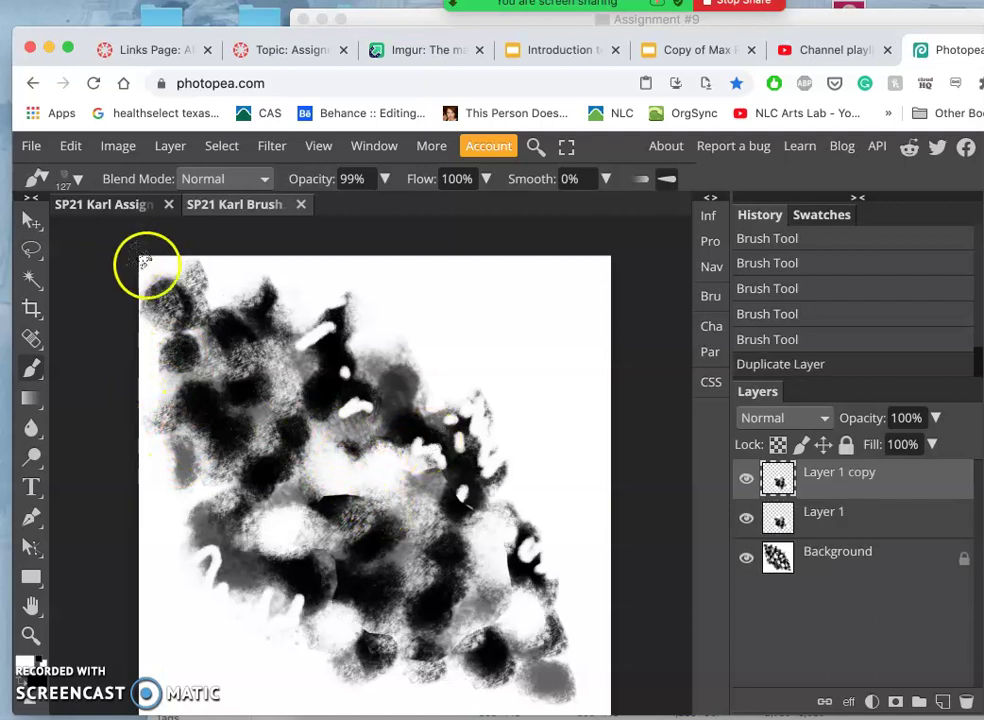
Flip Layer 1 copy horizontally, shrink it and move it up-left
{"action": "key", "text": "ctrl+t"}
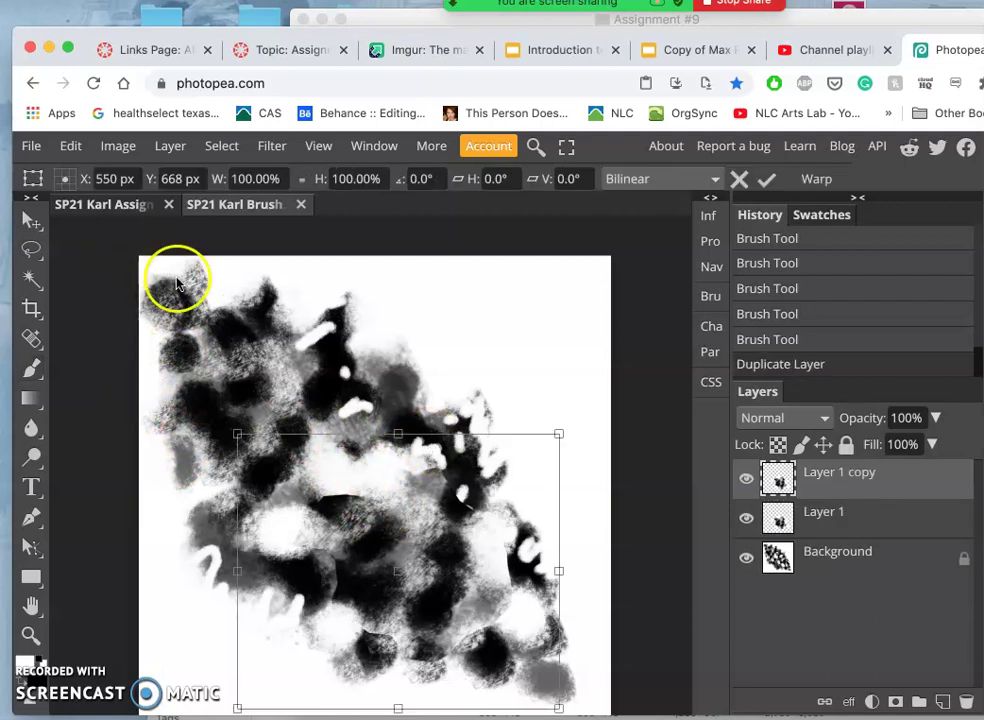
{"action": "right_click", "coordinate": [391, 474]}
{"action": "left_click", "coordinate": [448, 664]}
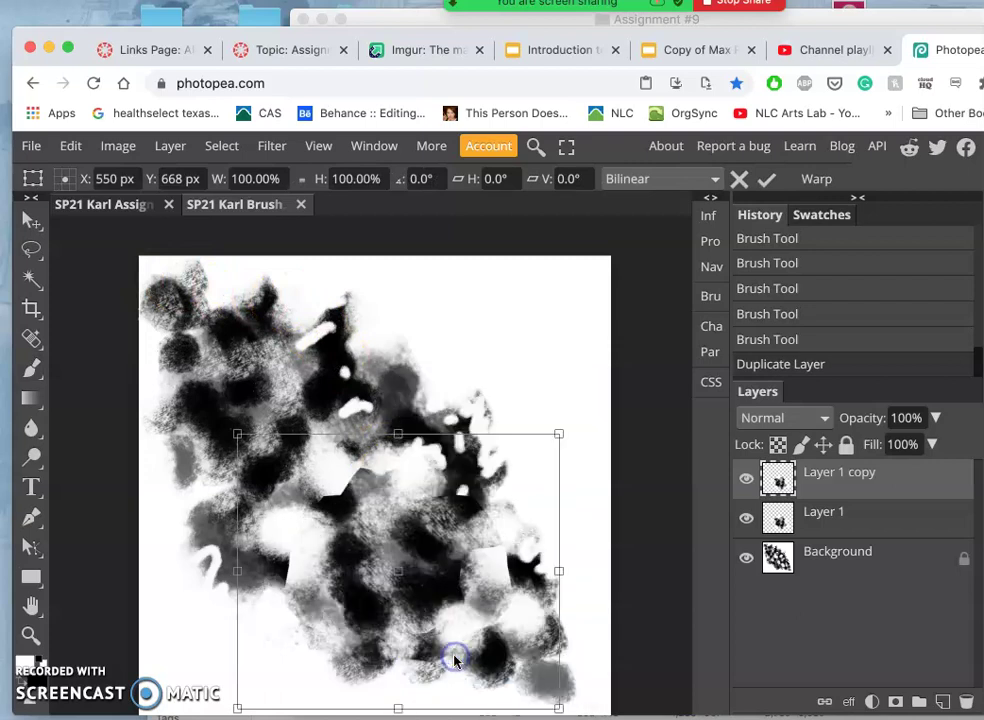
{"action": "left_click", "coordinate": [558, 640]}
{"action": "left_click_drag", "start_coordinate": [554, 710], "coordinate": [423, 592]}
{"action": "left_click_drag", "start_coordinate": [373, 512], "coordinate": [325, 404]}
{"action": "key", "text": "Return"}
Brush more grey and light texture onto Layer 1 copy, including the lower right
{"action": "key", "text": "b"}
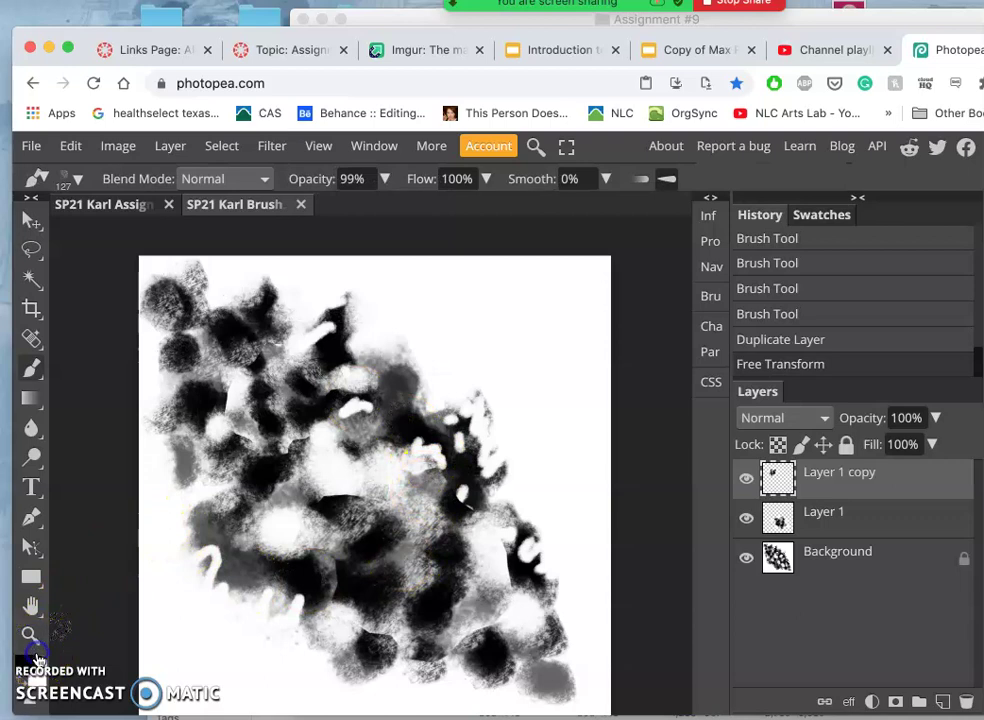
{"action": "left_click_drag", "start_coordinate": [345, 356], "coordinate": [328, 425]}
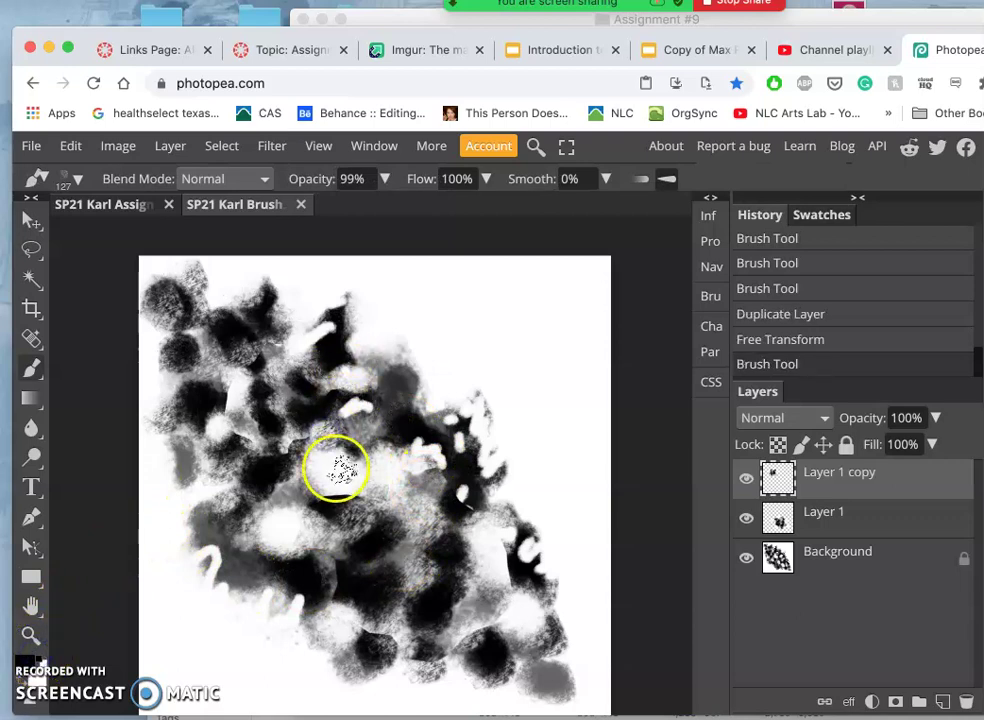
{"action": "mouse_move", "coordinate": [337, 468]}
{"action": "left_mouse_down"}
{"action": "mouse_move", "coordinate": [357, 443]}
{"action": "mouse_move", "coordinate": [383, 492]}
{"action": "mouse_move", "coordinate": [316, 472]}
{"action": "mouse_move", "coordinate": [281, 529]}
{"action": "left_mouse_up"}
{"action": "left_click", "coordinate": [463, 571]}
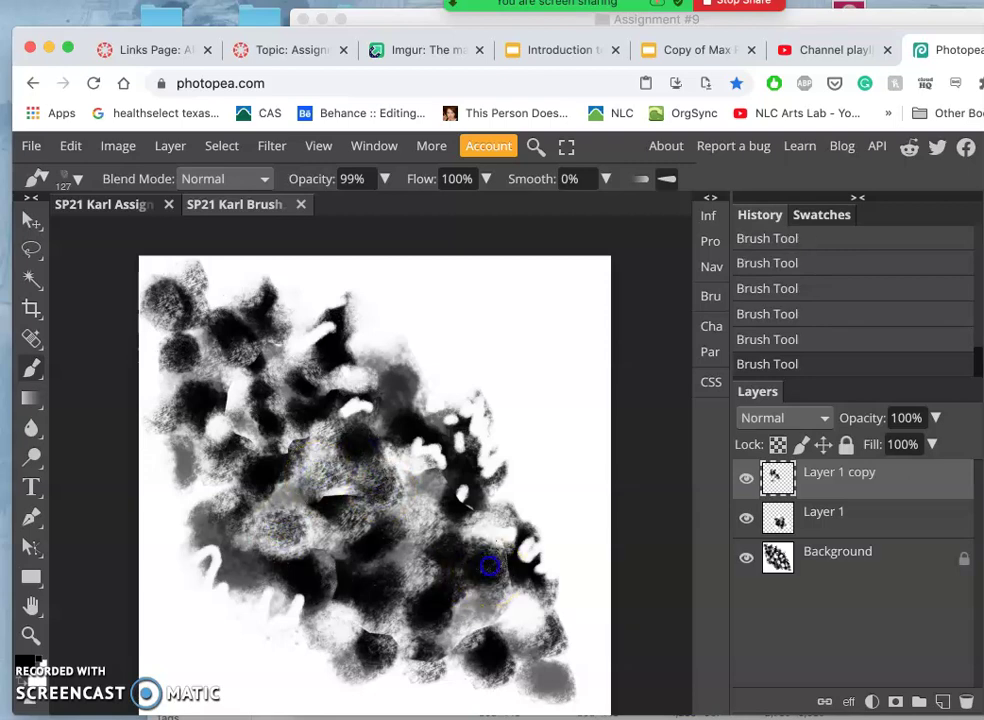
{"action": "left_click_drag", "start_coordinate": [548, 596], "coordinate": [548, 606]}
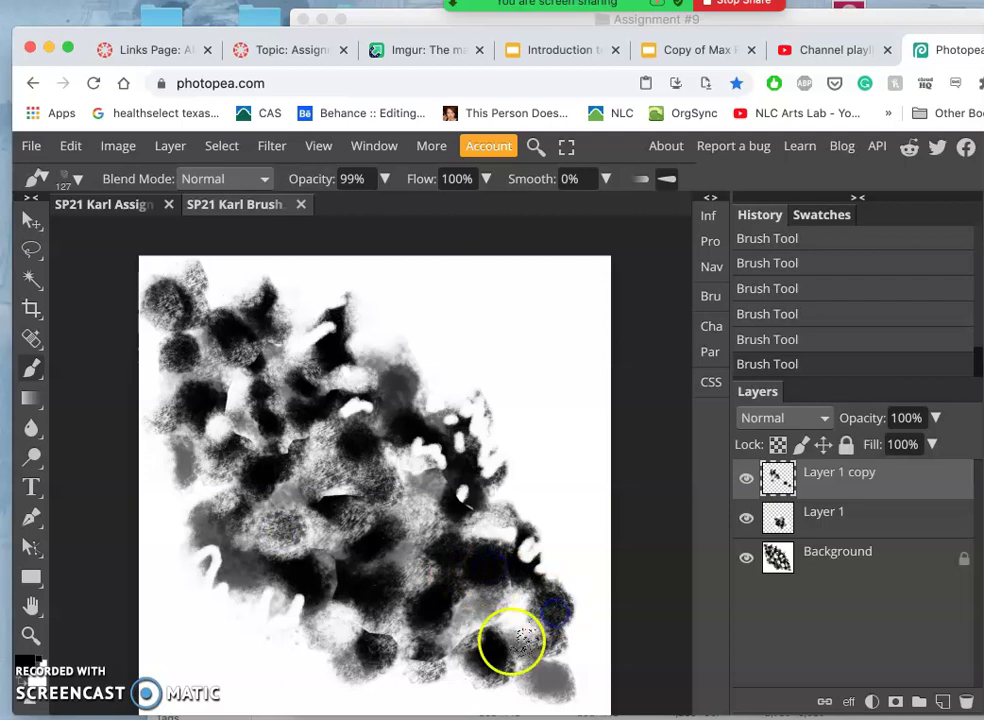
{"action": "left_click_drag", "start_coordinate": [507, 643], "coordinate": [411, 657]}
Select Layer 1 and duplicate it as Layer 1 copy 2
{"action": "left_click", "coordinate": [798, 530]}
{"action": "left_click", "coordinate": [826, 527]}
{"action": "key", "text": "ctrl+j"}
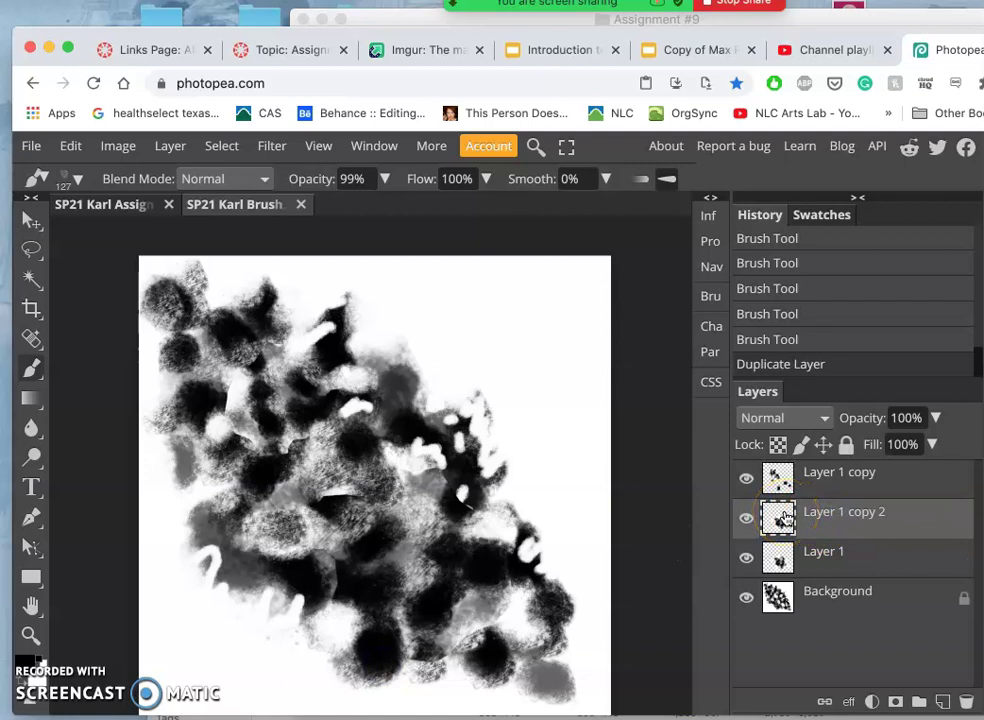
Raise Layer 1 copy 2 to the top, squash it to ~64%, rotate ~38° and widen to ~120% over the upper texture
{"action": "left_click_drag", "start_coordinate": [787, 517], "coordinate": [813, 472]}
{"action": "key", "text": "ctrl+t"}
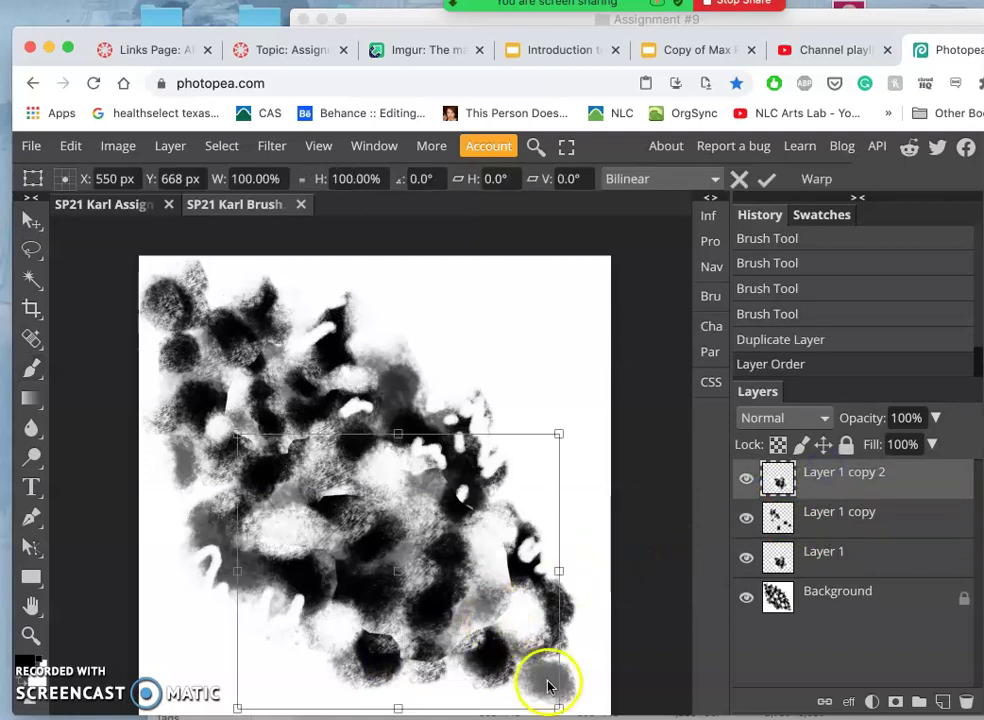
{"action": "left_click_drag", "start_coordinate": [557, 705], "coordinate": [496, 600]}
{"action": "left_click_drag", "start_coordinate": [340, 328], "coordinate": [318, 428]}
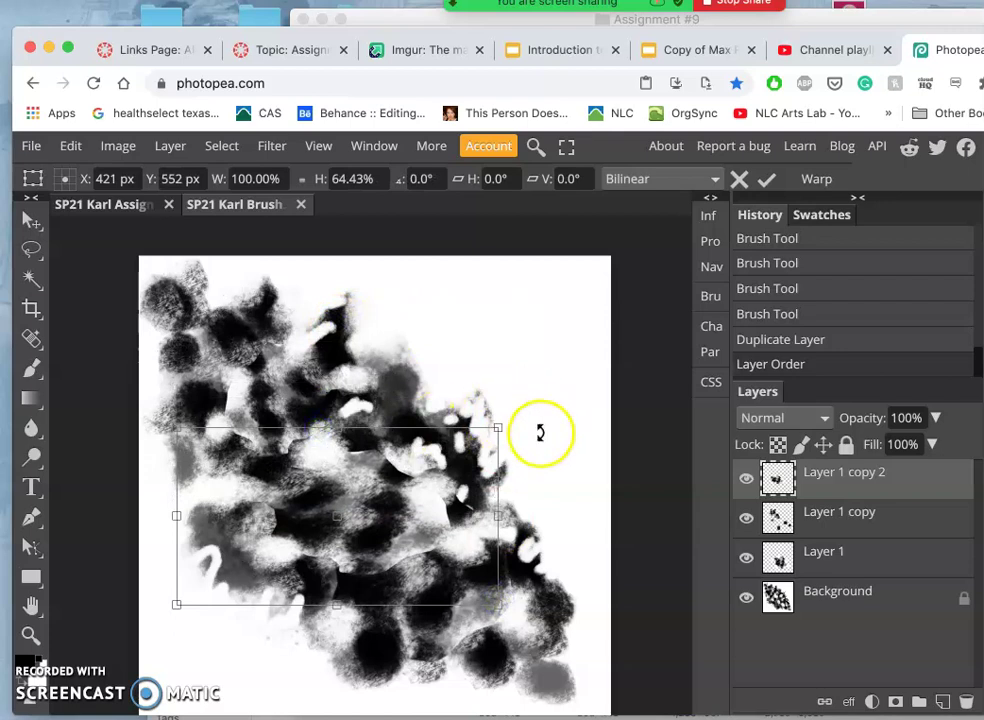
{"action": "left_click_drag", "start_coordinate": [538, 434], "coordinate": [501, 562]}
{"action": "left_click_drag", "start_coordinate": [389, 566], "coordinate": [373, 433]}
{"action": "left_click_drag", "start_coordinate": [447, 492], "coordinate": [470, 555]}
{"action": "left_click_drag", "start_coordinate": [393, 472], "coordinate": [358, 458]}
{"action": "key", "text": "Return"}
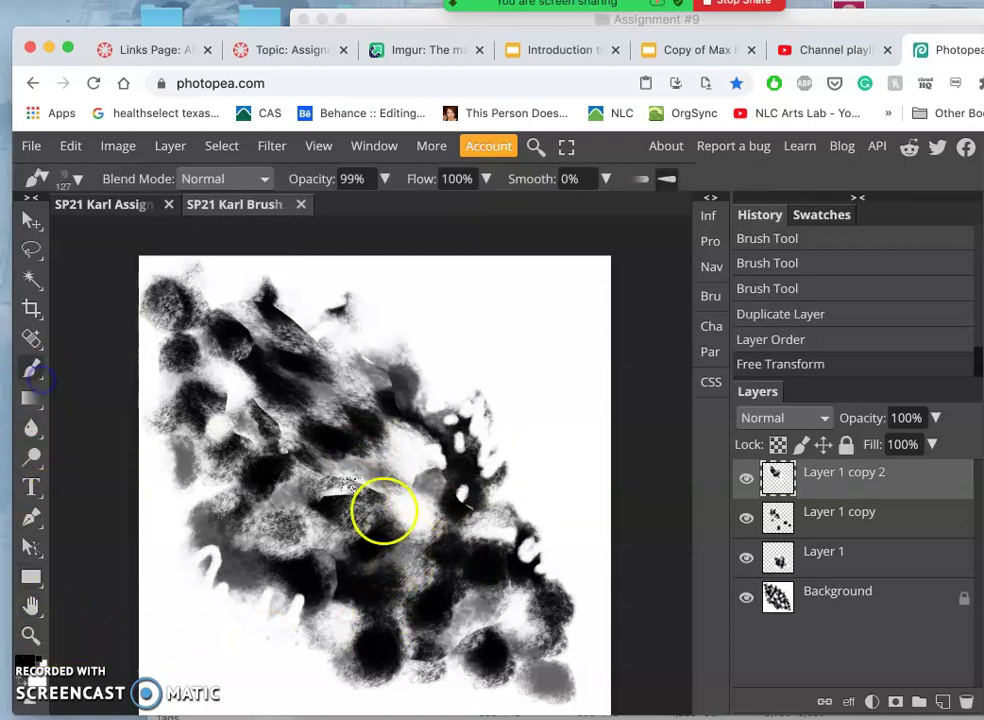
Paint darker strokes over the centre and upper-left of the texture
{"action": "mouse_move", "coordinate": [385, 512]}
{"action": "left_mouse_down"}
{"action": "mouse_move", "coordinate": [356, 488]}
{"action": "mouse_move", "coordinate": [356, 499]}
{"action": "left_mouse_up"}
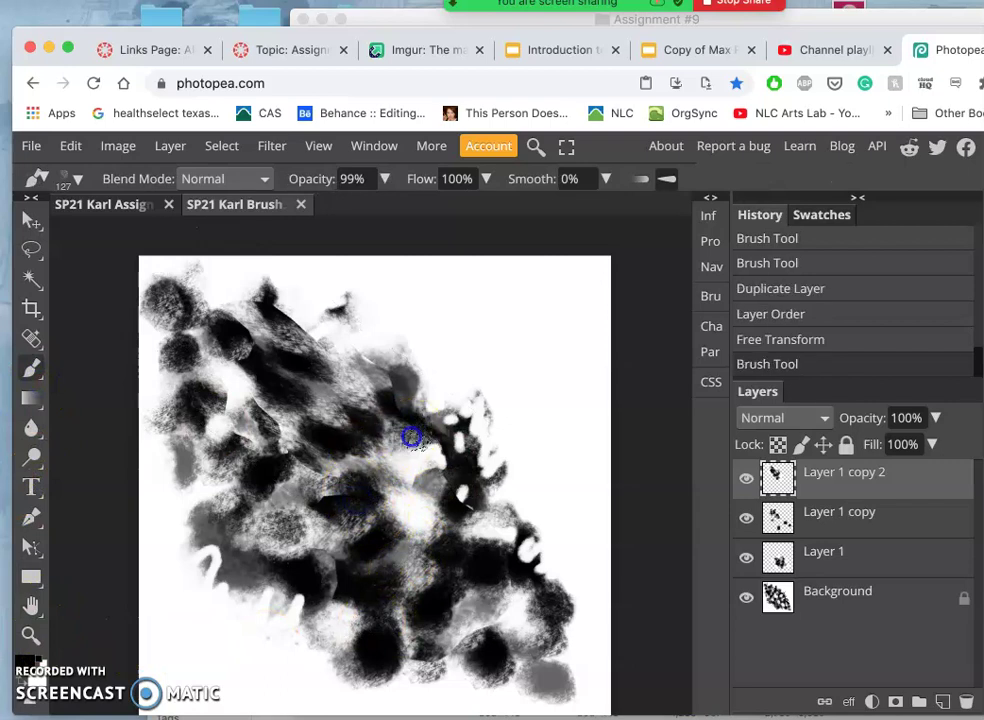
{"action": "left_click_drag", "start_coordinate": [320, 330], "coordinate": [340, 345]}
{"action": "mouse_move", "coordinate": [250, 330]}
{"action": "left_mouse_down"}
{"action": "mouse_move", "coordinate": [219, 348]}
{"action": "mouse_move", "coordinate": [214, 358]}
{"action": "mouse_move", "coordinate": [318, 320]}
{"action": "mouse_move", "coordinate": [245, 313]}
{"action": "mouse_move", "coordinate": [397, 446]}
{"action": "mouse_move", "coordinate": [436, 498]}
{"action": "mouse_move", "coordinate": [455, 567]}
{"action": "mouse_move", "coordinate": [281, 591]}
{"action": "mouse_move", "coordinate": [204, 589]}
{"action": "mouse_move", "coordinate": [210, 573]}
{"action": "mouse_move", "coordinate": [318, 638]}
{"action": "left_mouse_up"}
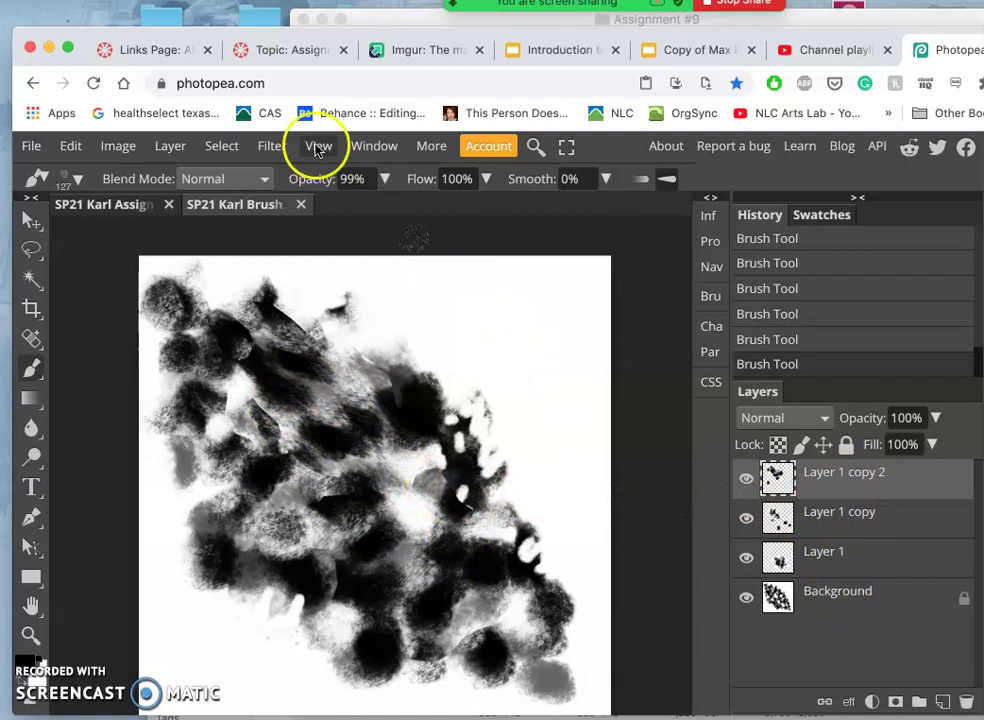
Flatten the image into a single Background layer
{"action": "left_click", "coordinate": [170, 146]}
{"action": "scroll", "coordinate": [265, 577], "scroll_direction": "down", "scroll_amount": 1}
{"action": "scroll", "coordinate": [265, 580], "scroll_direction": "down", "scroll_amount": 1}
{"action": "left_click", "coordinate": [232, 697]}
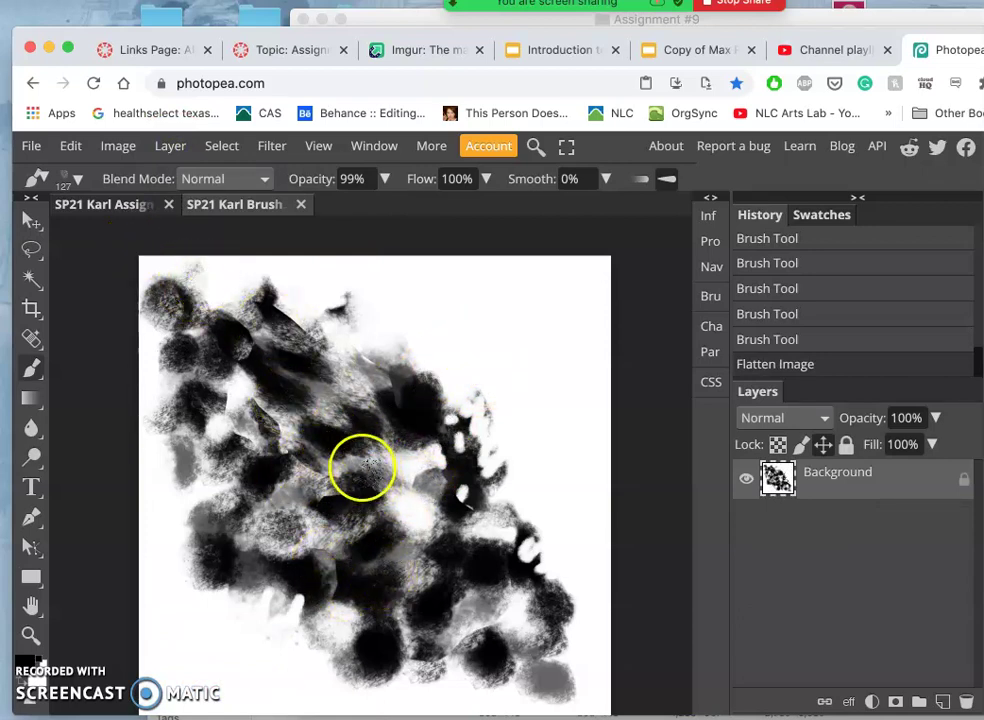
Try a Levels adjustment of 36 / 1.39 / 185 on the texture, then undo it
{"action": "left_click", "coordinate": [120, 146]}
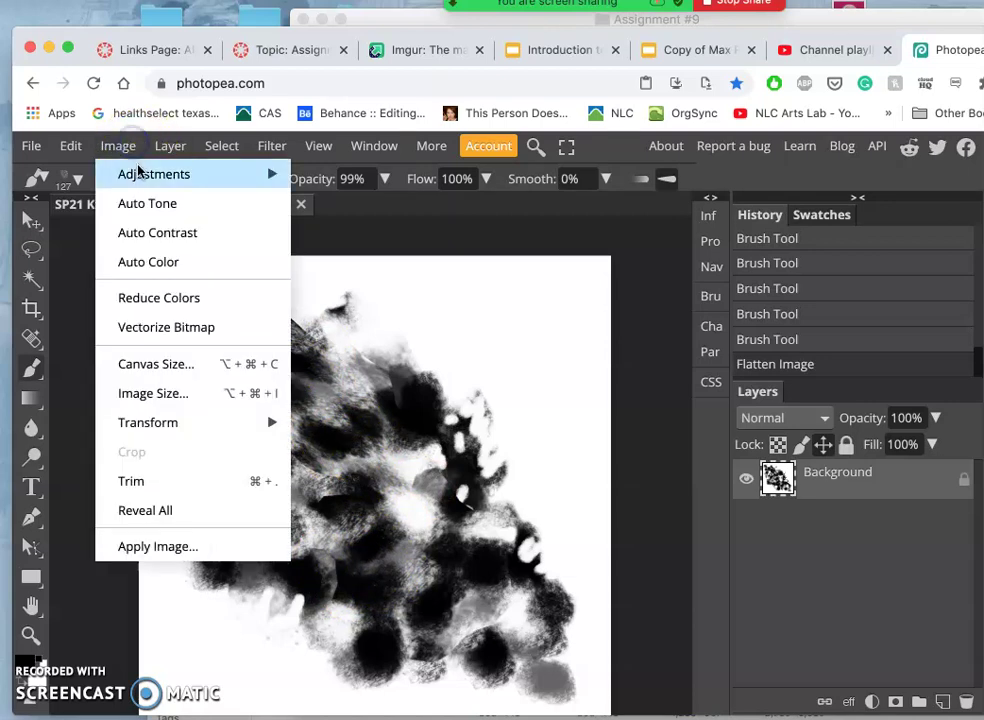
{"action": "mouse_move", "coordinate": [140, 176]}
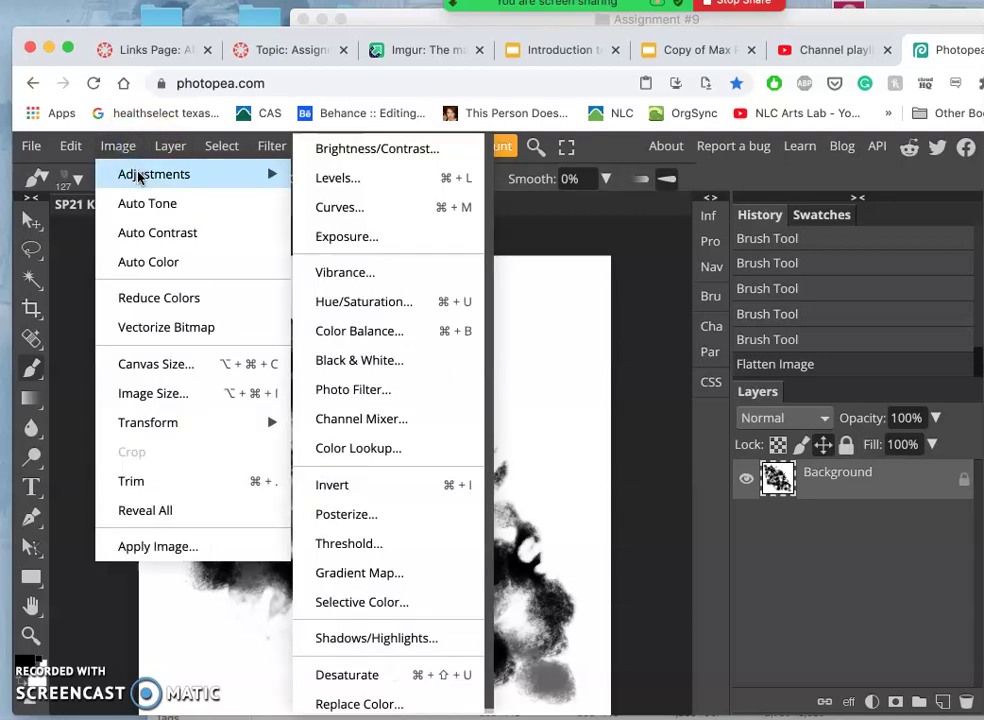
{"action": "left_click", "coordinate": [318, 177]}
{"action": "left_click_drag", "start_coordinate": [428, 302], "coordinate": [689, 227]}
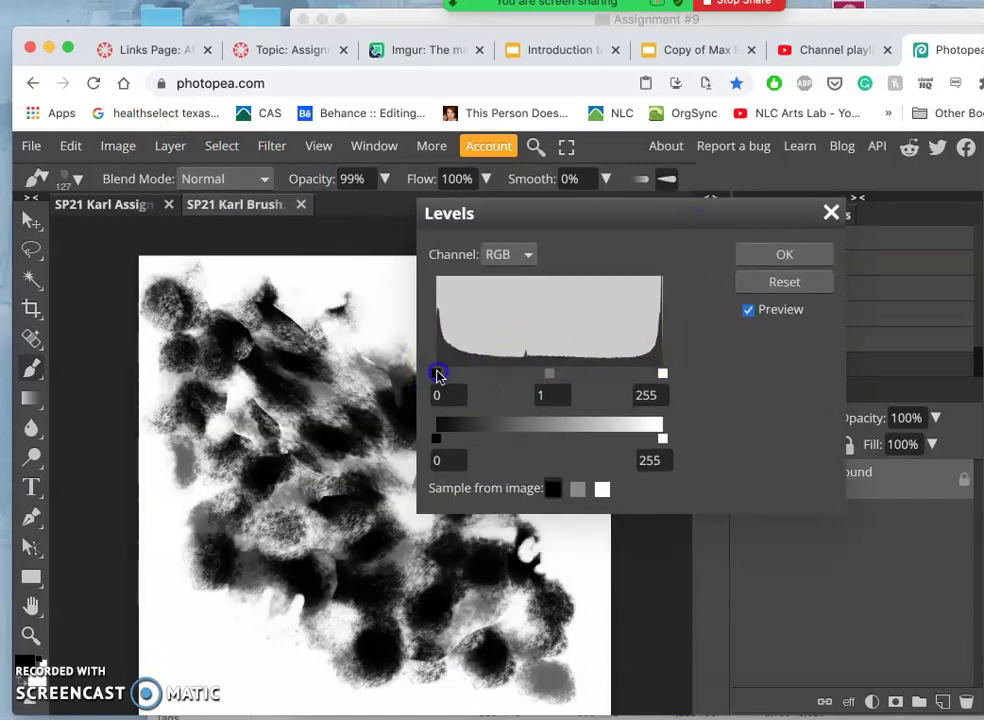
{"action": "left_click_drag", "start_coordinate": [439, 374], "coordinate": [487, 373]}
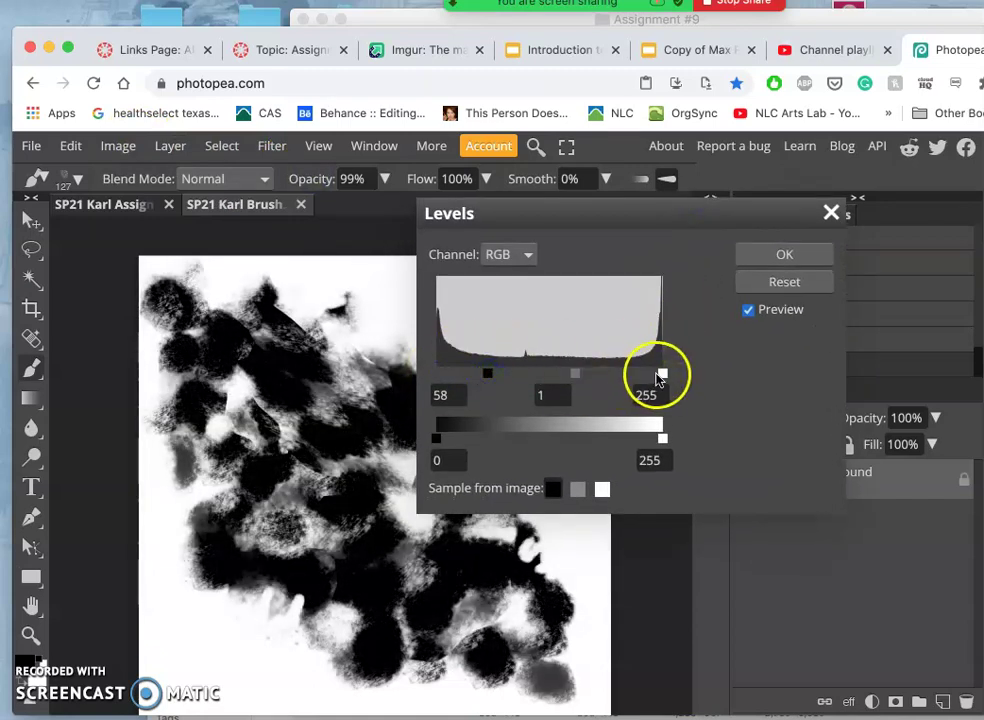
{"action": "left_click_drag", "start_coordinate": [641, 377], "coordinate": [604, 373]}
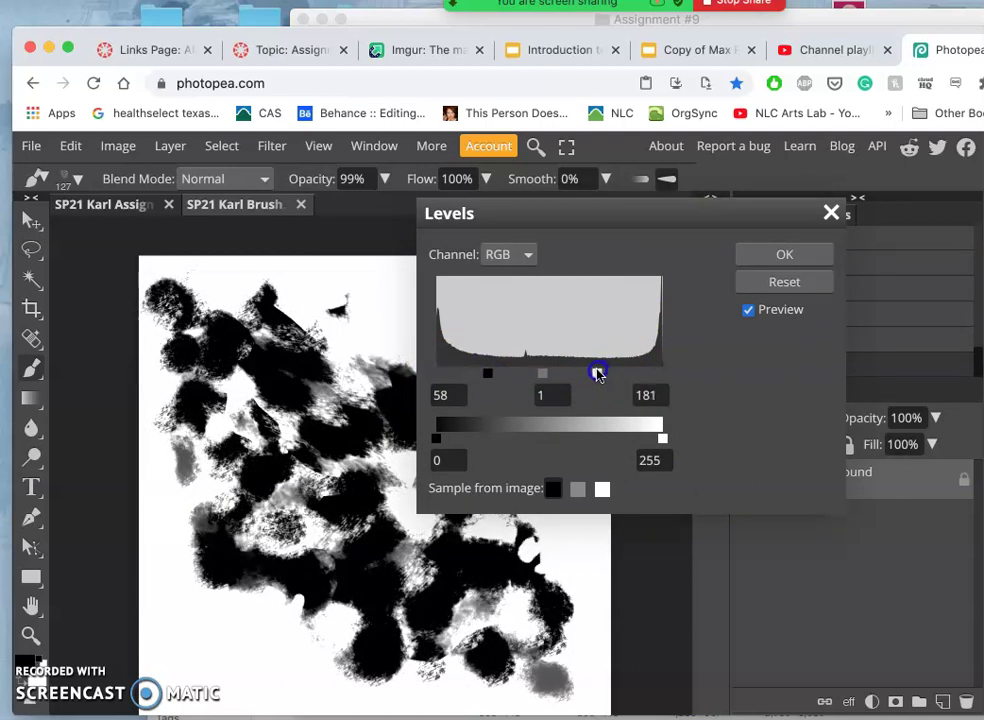
{"action": "left_click_drag", "start_coordinate": [487, 374], "coordinate": [471, 376]}
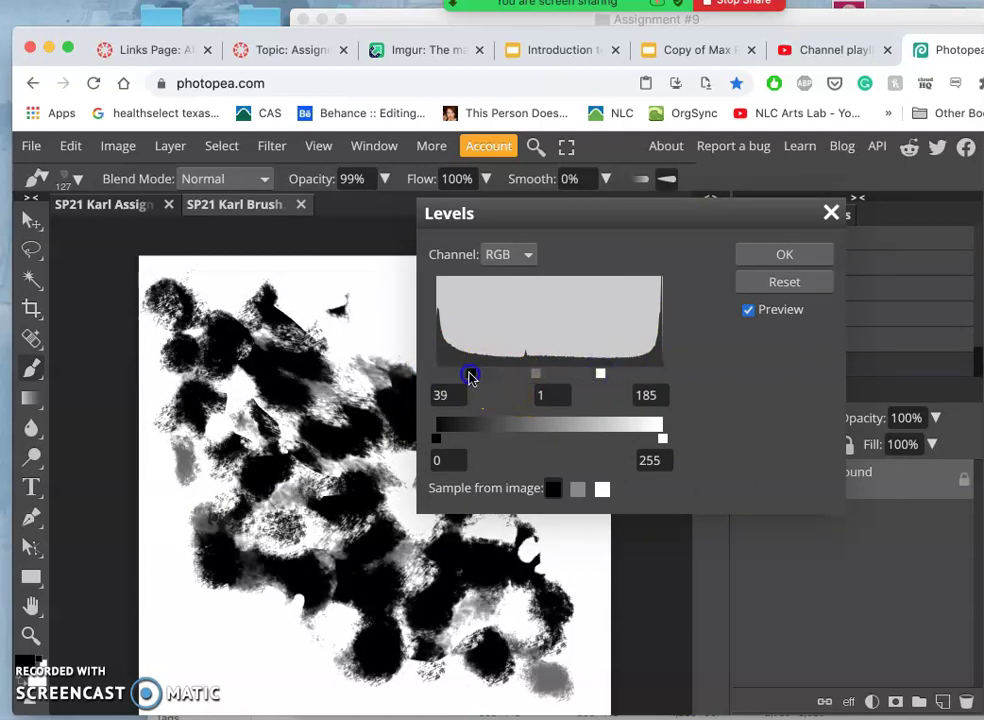
{"action": "left_click", "coordinate": [533, 379]}
{"action": "left_click_drag", "start_coordinate": [543, 378], "coordinate": [525, 380]}
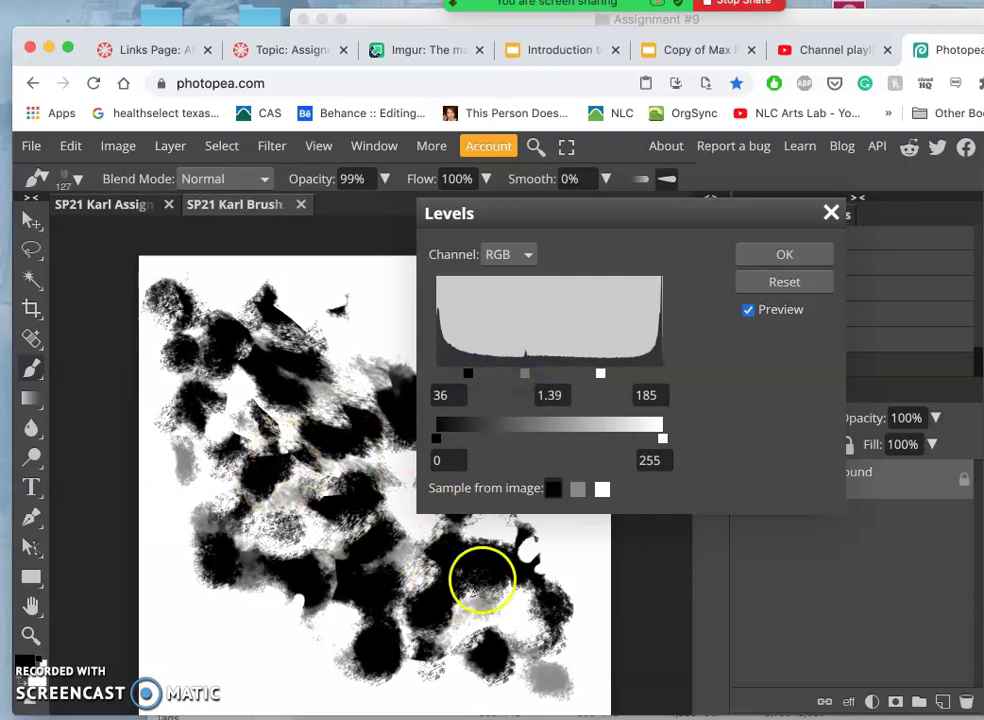
{"action": "left_click", "coordinate": [785, 256]}
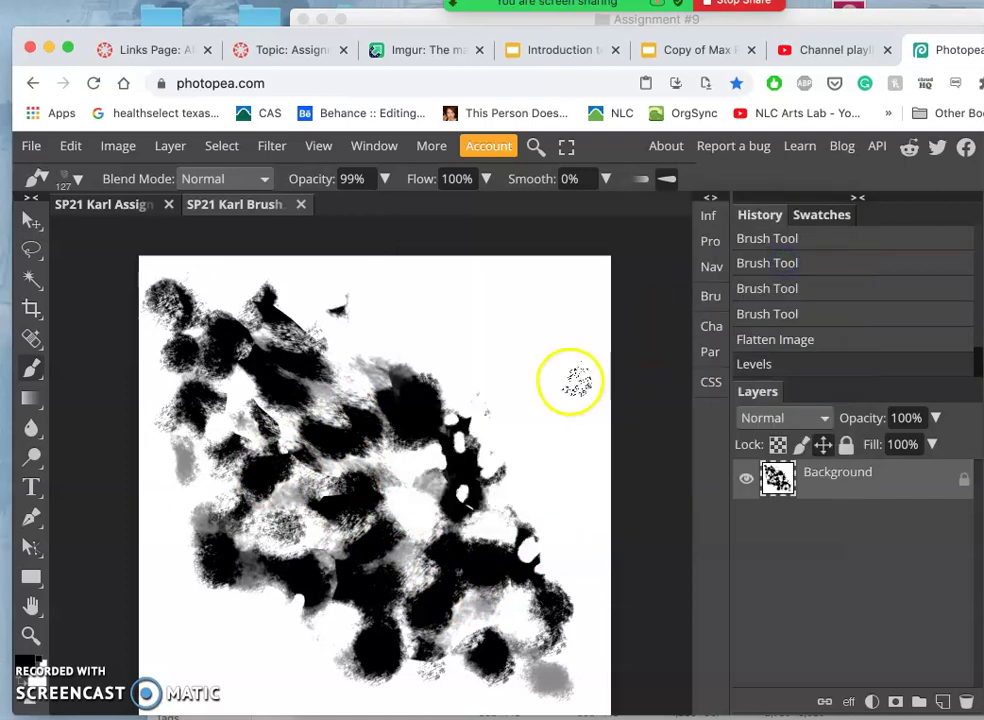
{"action": "key", "text": "ctrl+z"}
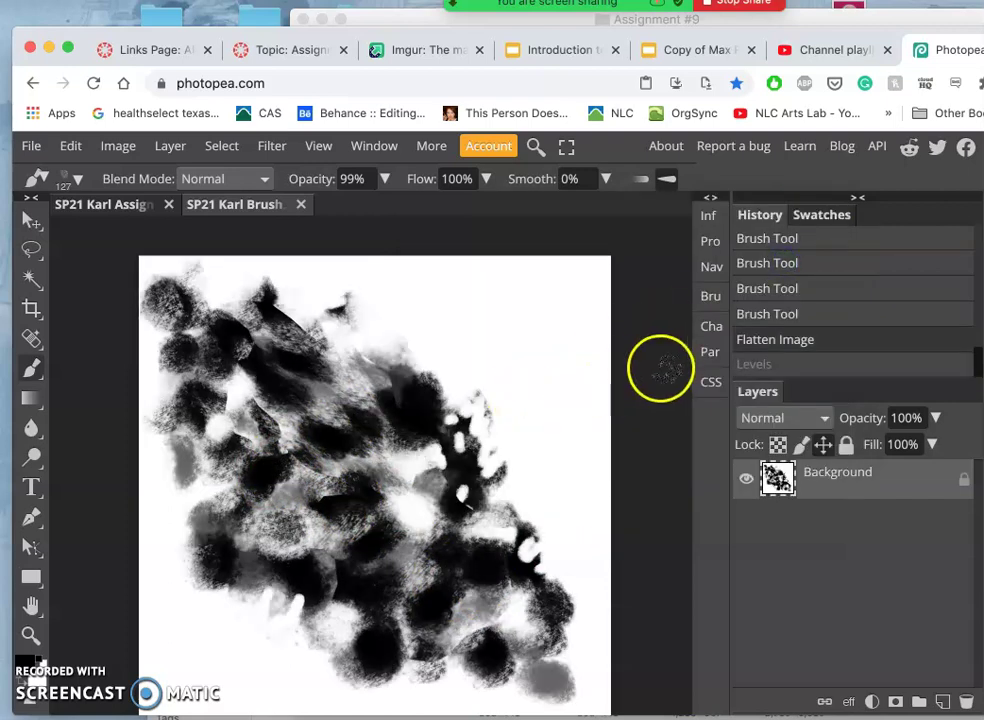
Restore the undone Levels adjustment from the History panel
{"action": "left_click", "coordinate": [770, 364]}
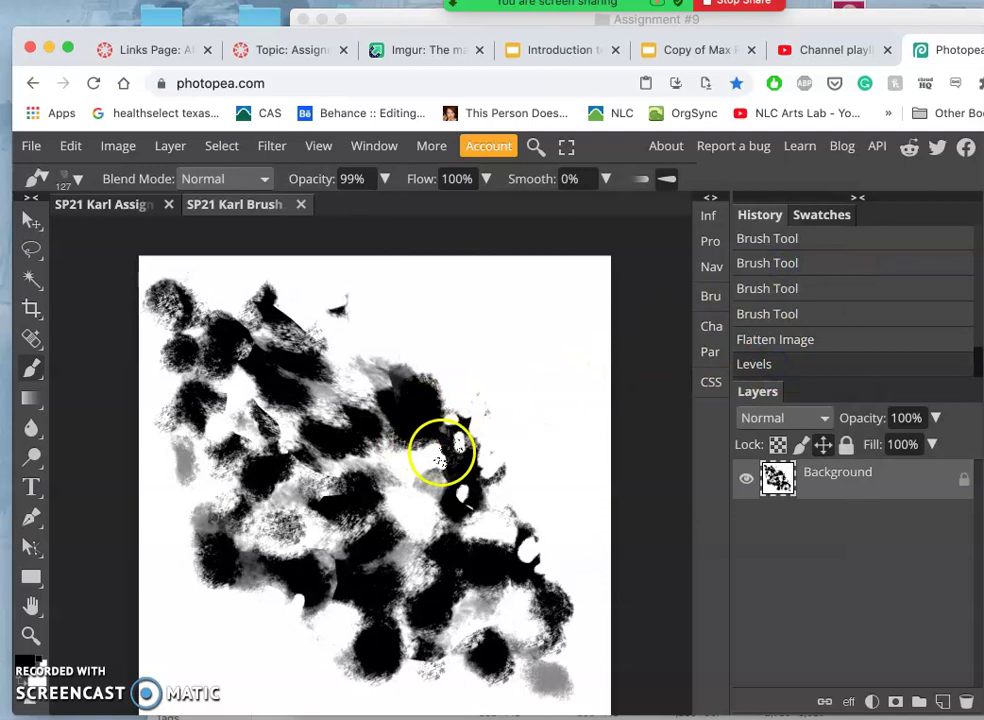
{"action": "left_click", "coordinate": [72, 147]}
{"action": "left_click", "coordinate": [117, 148]}
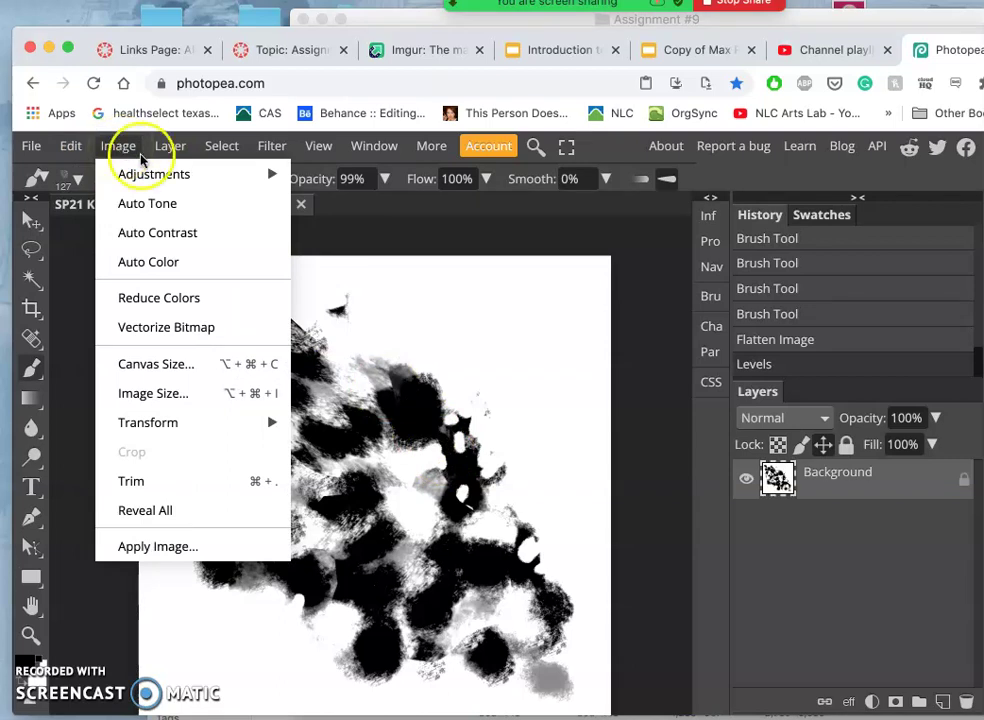
{"action": "left_click", "coordinate": [345, 230]}
{"action": "left_click", "coordinate": [70, 178]}
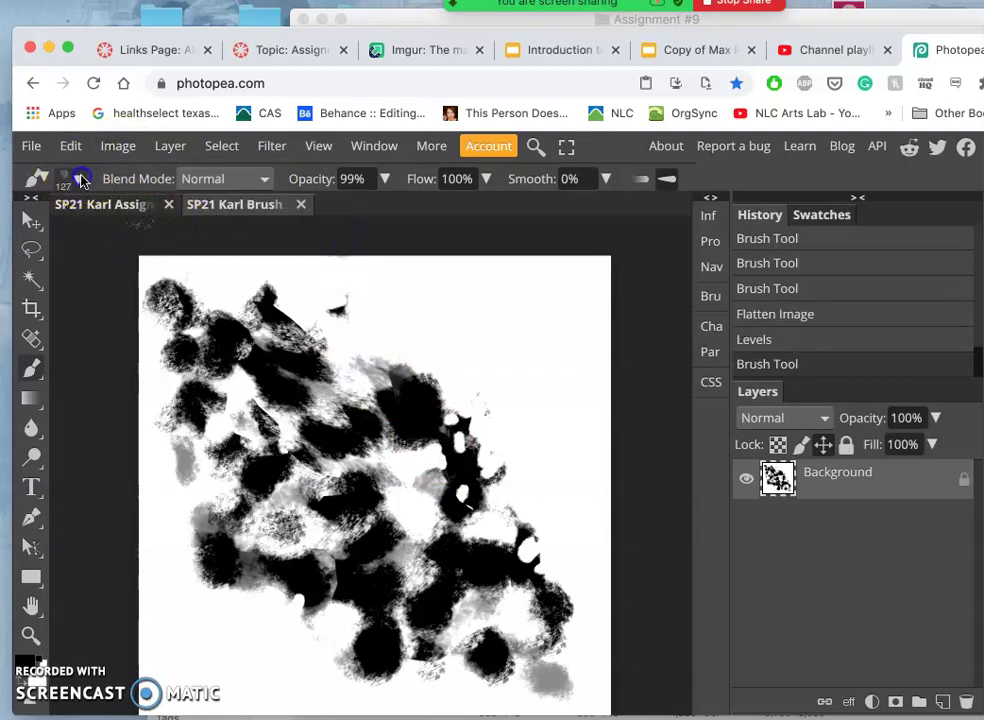
Define the flattened texture as a new brush preset via Define New
{"action": "left_click", "coordinate": [82, 180]}
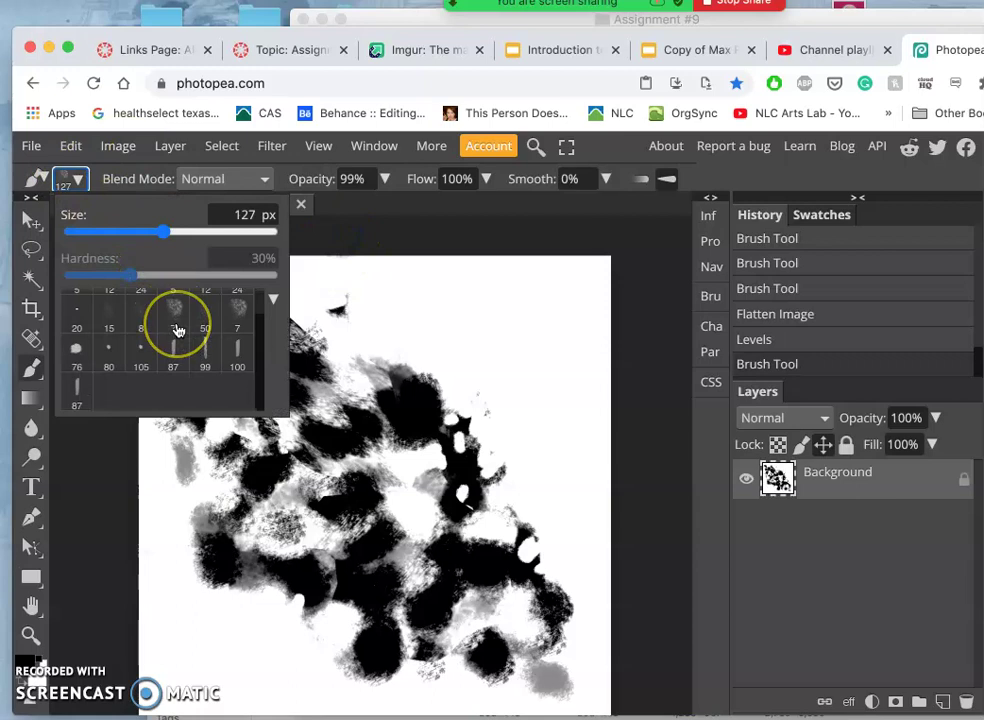
{"action": "scroll", "coordinate": [175, 330], "scroll_direction": "down", "scroll_amount": 1}
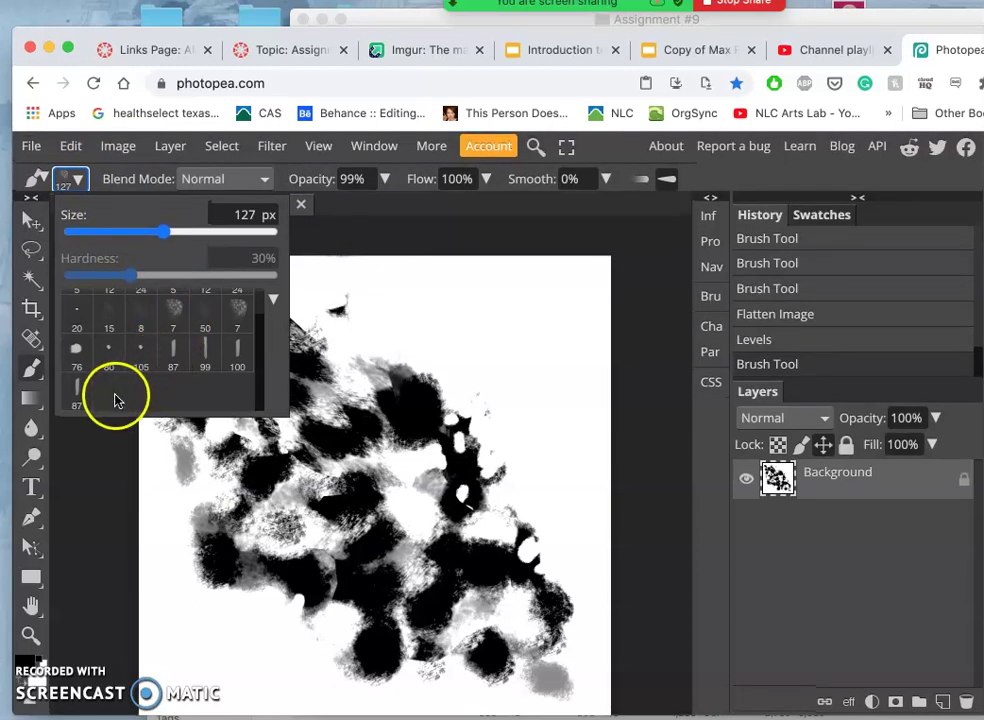
{"action": "left_click", "coordinate": [80, 186]}
{"action": "scroll", "coordinate": [199, 346], "scroll_direction": "down", "scroll_amount": 1}
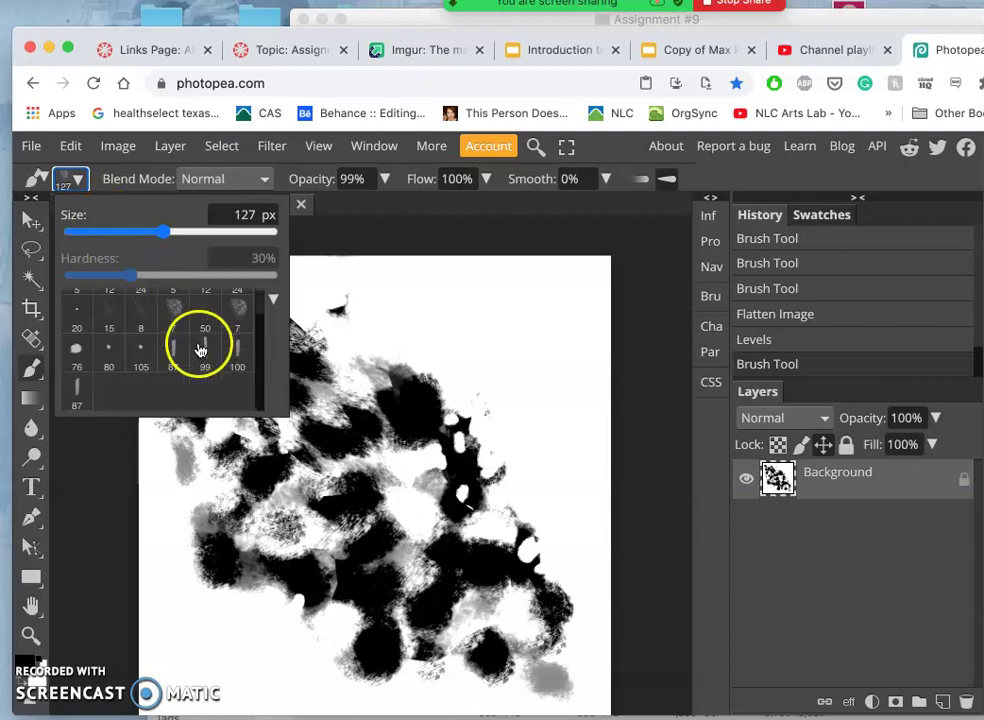
{"action": "scroll", "coordinate": [202, 347], "scroll_direction": "up", "scroll_amount": 1}
{"action": "left_click", "coordinate": [273, 298]}
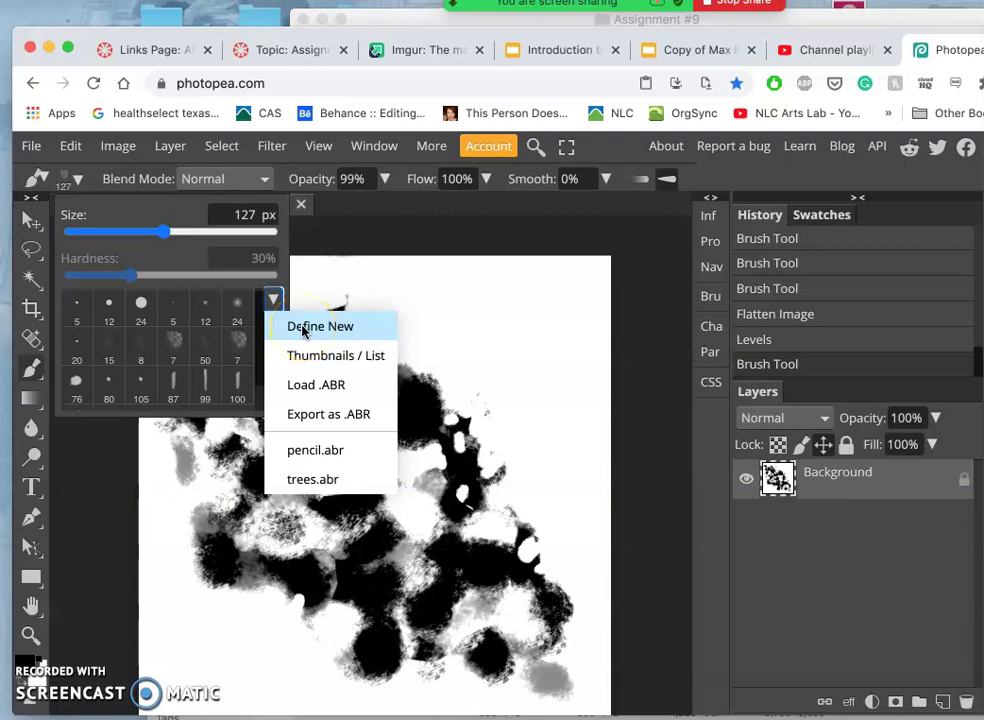
{"action": "left_click", "coordinate": [303, 331]}
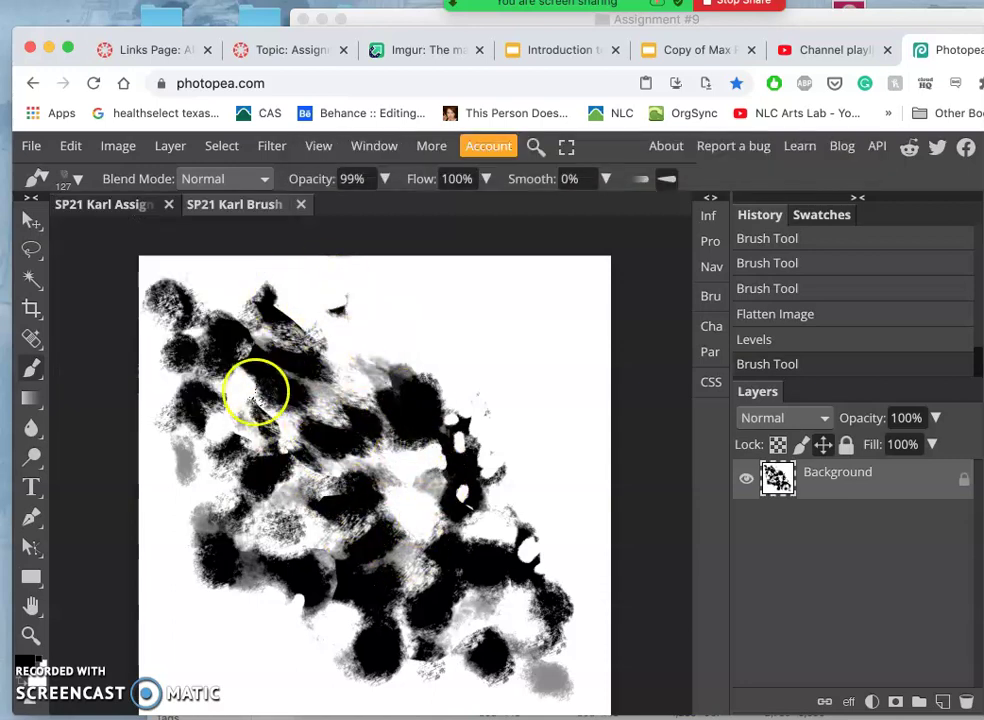
In the SP21 Karl Assignment document, check the brush picker for the new 127 px texture brush
{"action": "left_click", "coordinate": [115, 207]}
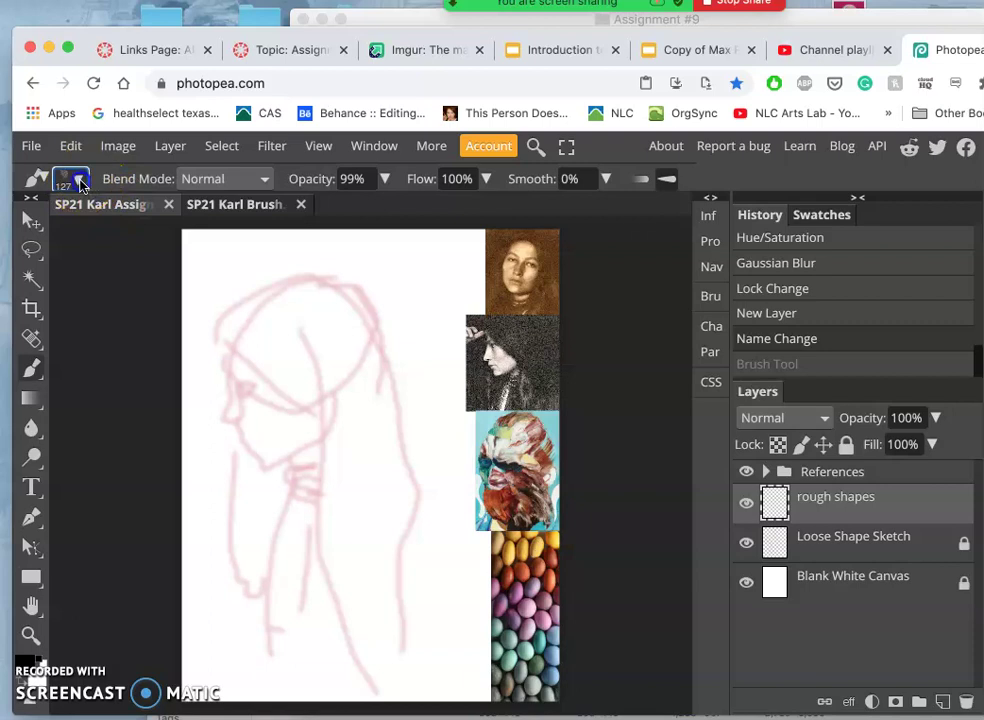
{"action": "left_click", "coordinate": [80, 181]}
{"action": "scroll", "coordinate": [172, 342], "scroll_direction": "down", "scroll_amount": 2}
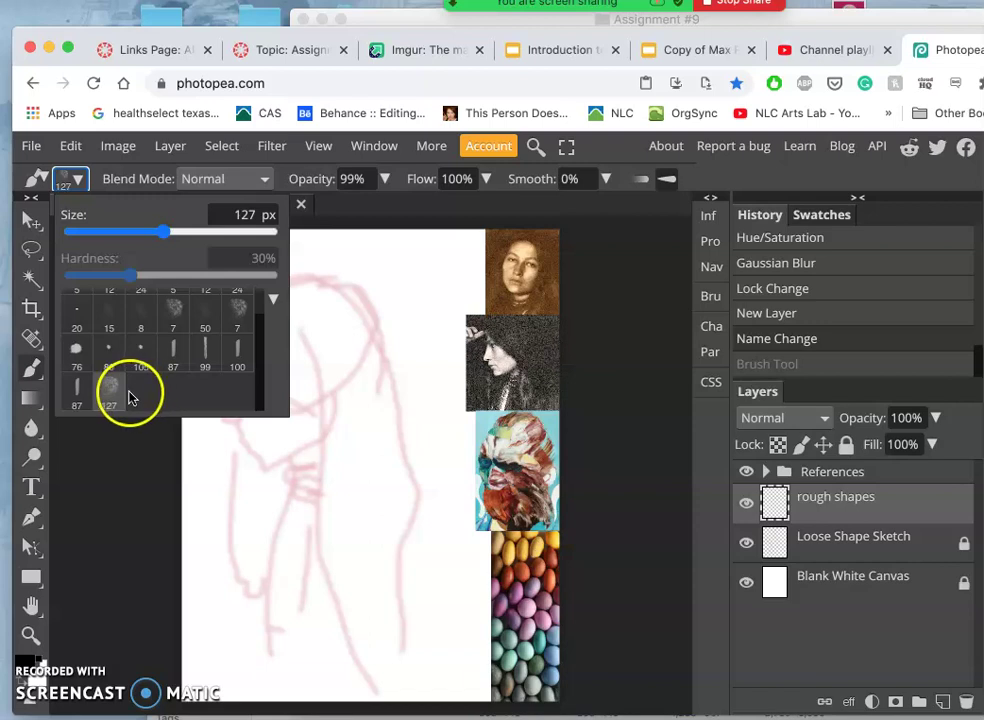
{"action": "left_click", "coordinate": [270, 300]}
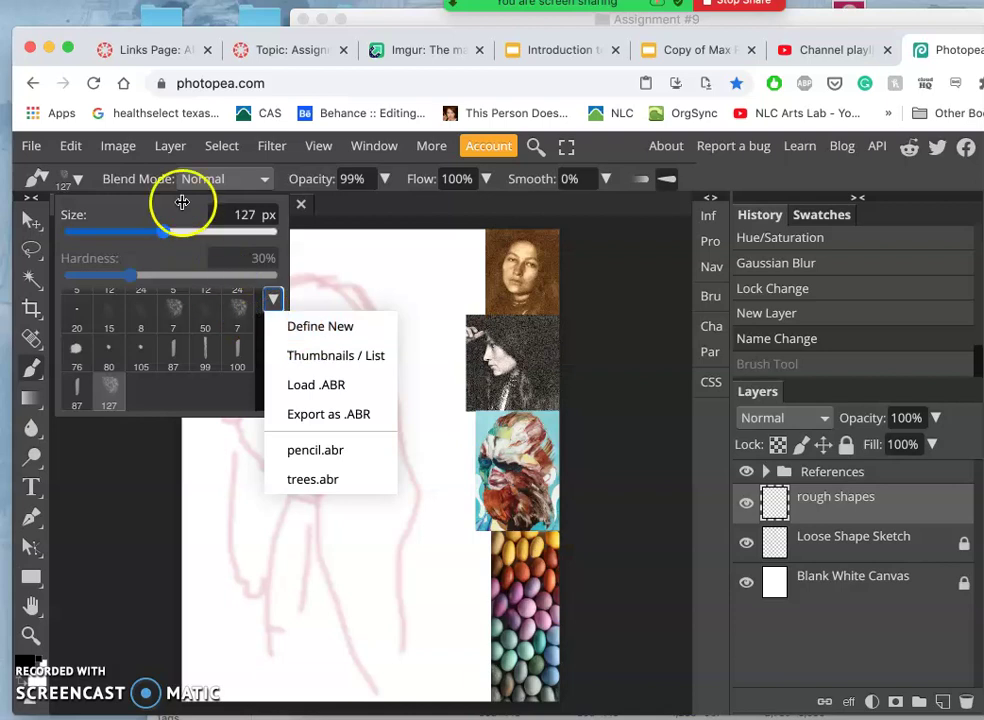
{"action": "left_click", "coordinate": [158, 391]}
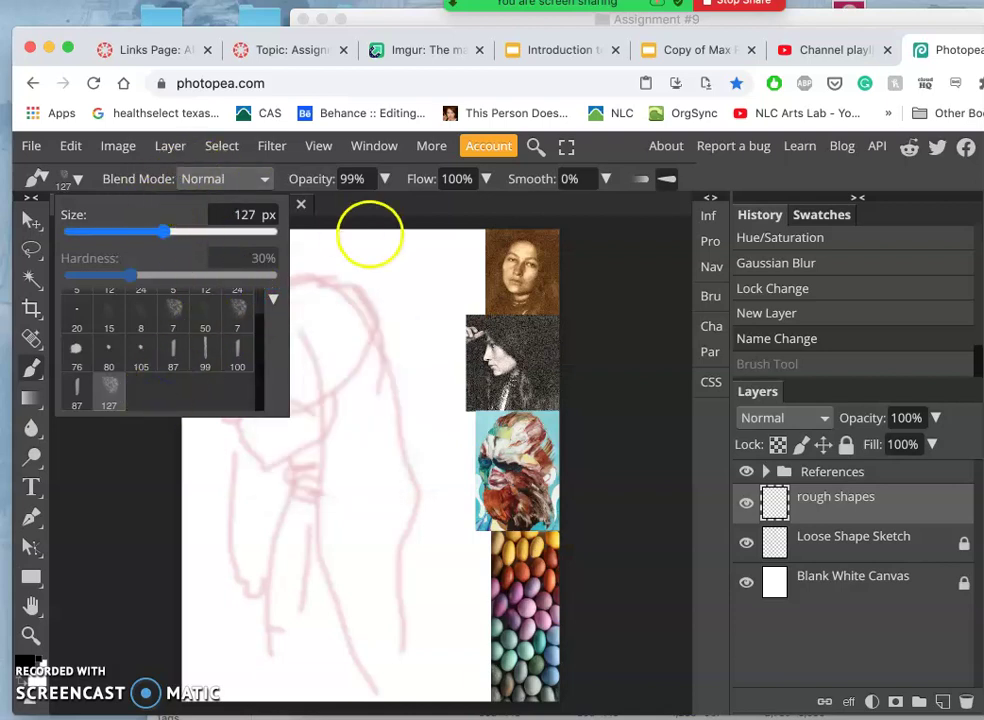
{"action": "left_click", "coordinate": [343, 205]}
Back in the SP21 Karl Brush document, define the texture as a new brush preset again
{"action": "left_click", "coordinate": [258, 205]}
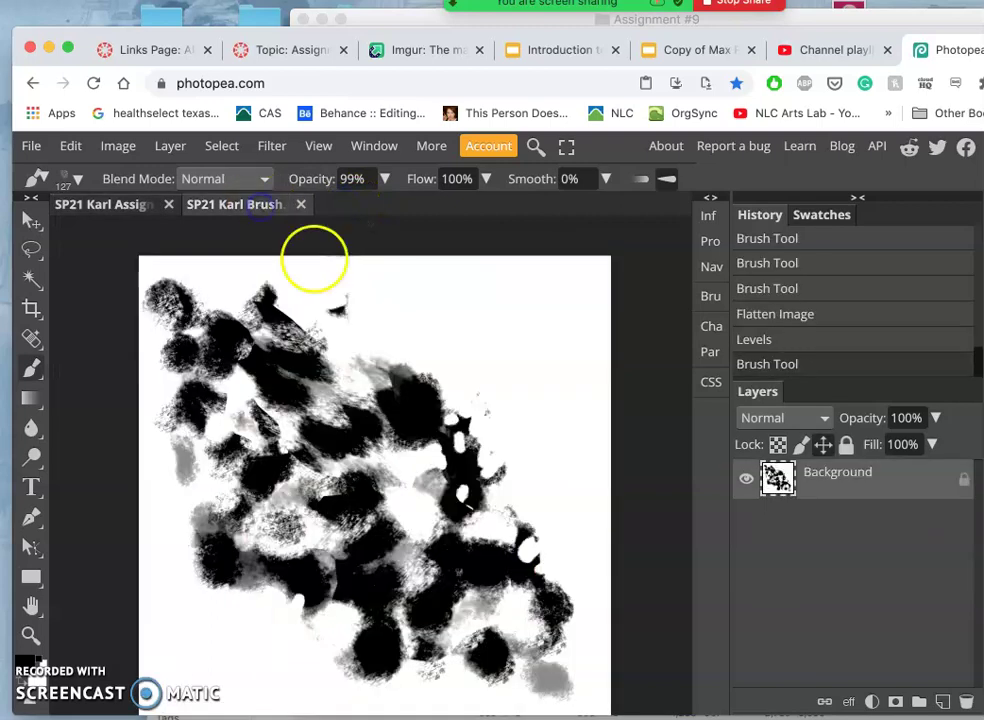
{"action": "left_click", "coordinate": [77, 181]}
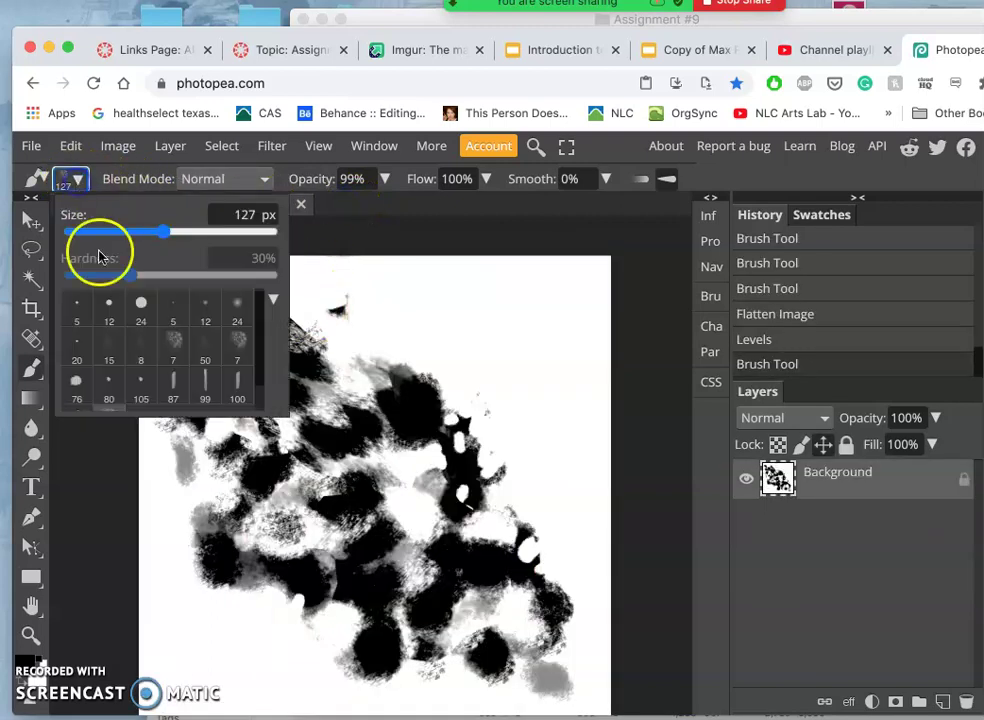
{"action": "scroll", "coordinate": [160, 385], "scroll_direction": "down", "scroll_amount": 5}
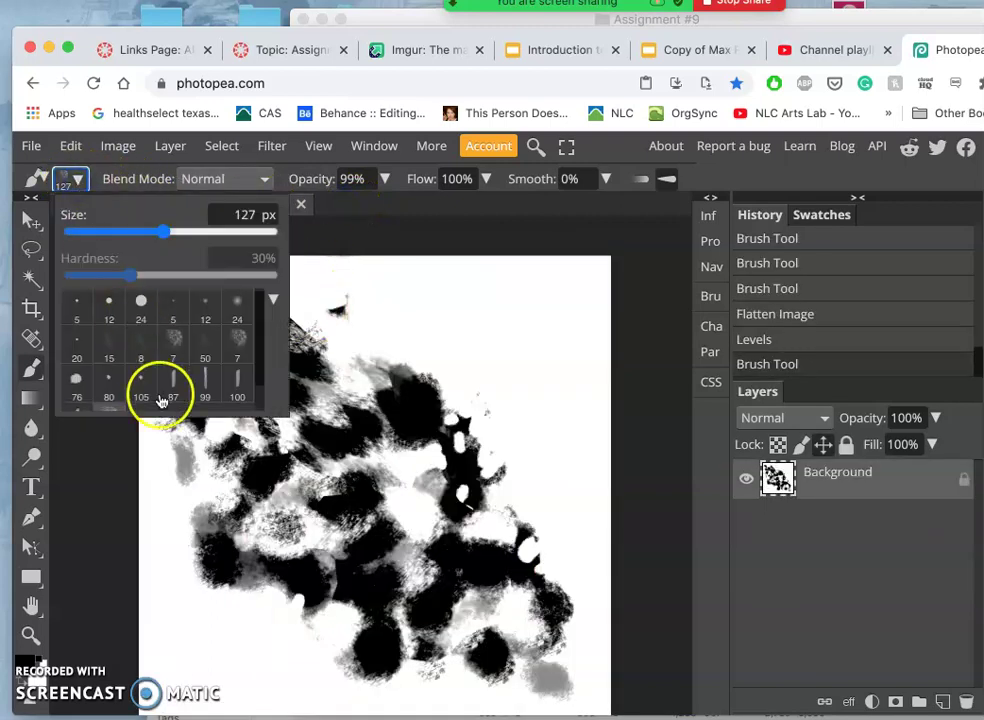
{"action": "left_click", "coordinate": [272, 299]}
{"action": "left_click", "coordinate": [307, 326]}
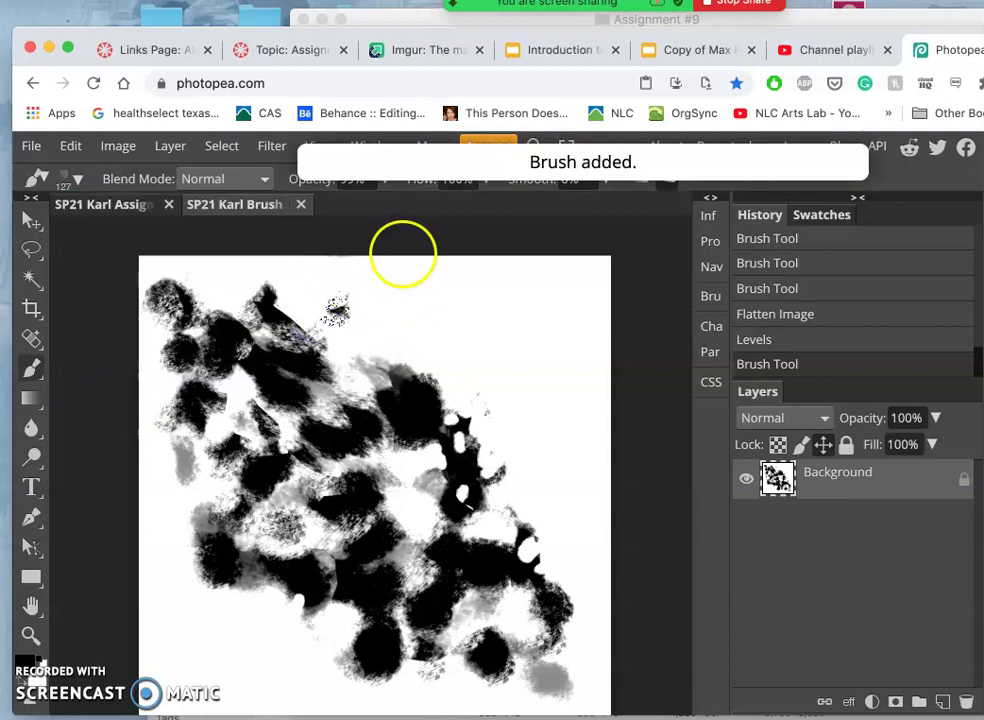